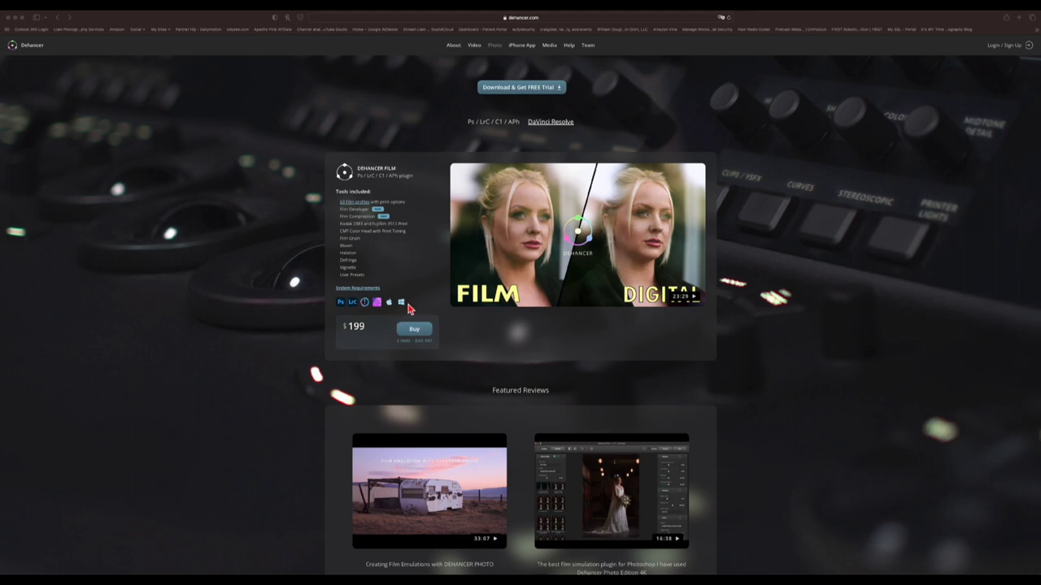
# Check the DaVinci Resolve edition's details on the Dehancer page, and return to the Ps / LrC / C1 / APh plugin
pyautogui.click(556, 131)
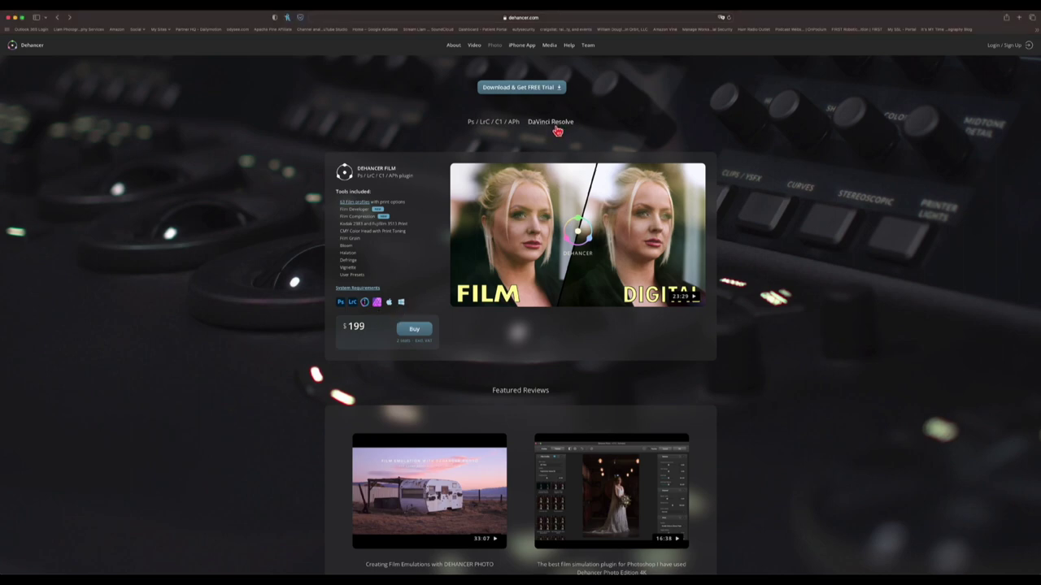
pyautogui.click(556, 124)
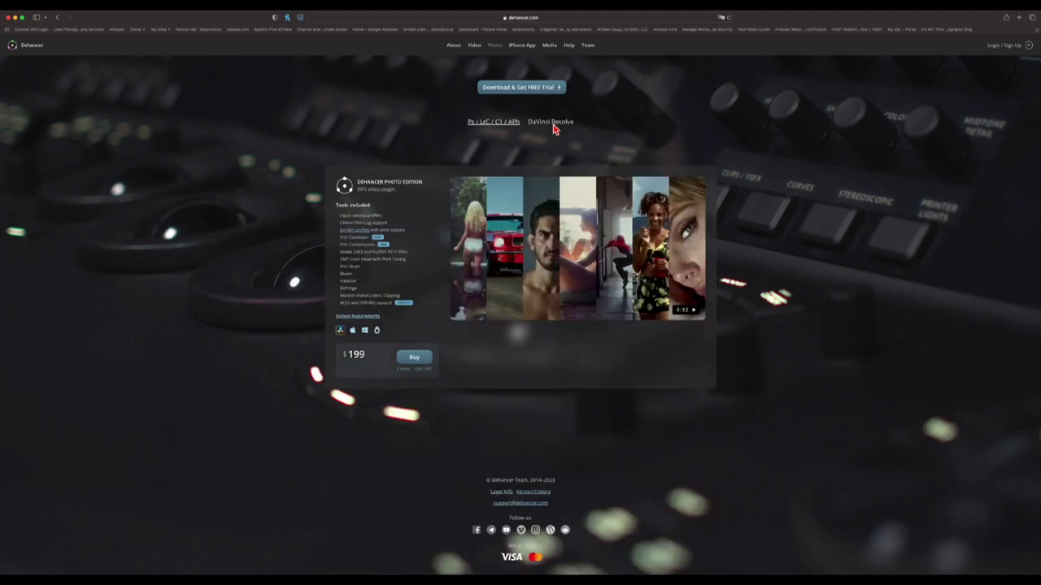
pyautogui.click(504, 131)
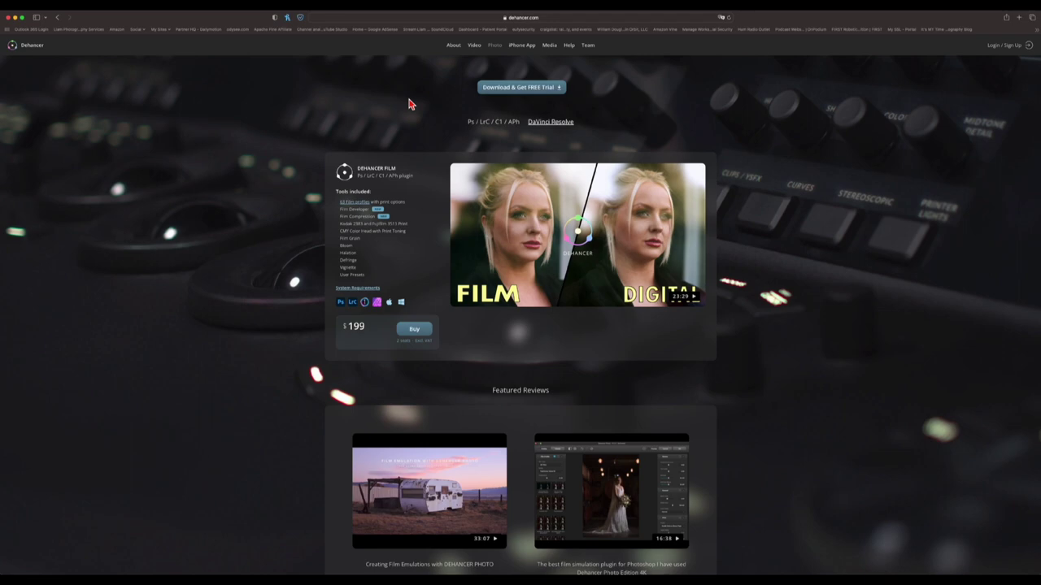
# Switch to Capture One and start choosing another external application for editing the portrait of the man in the cap
pyautogui.click(15, 17)
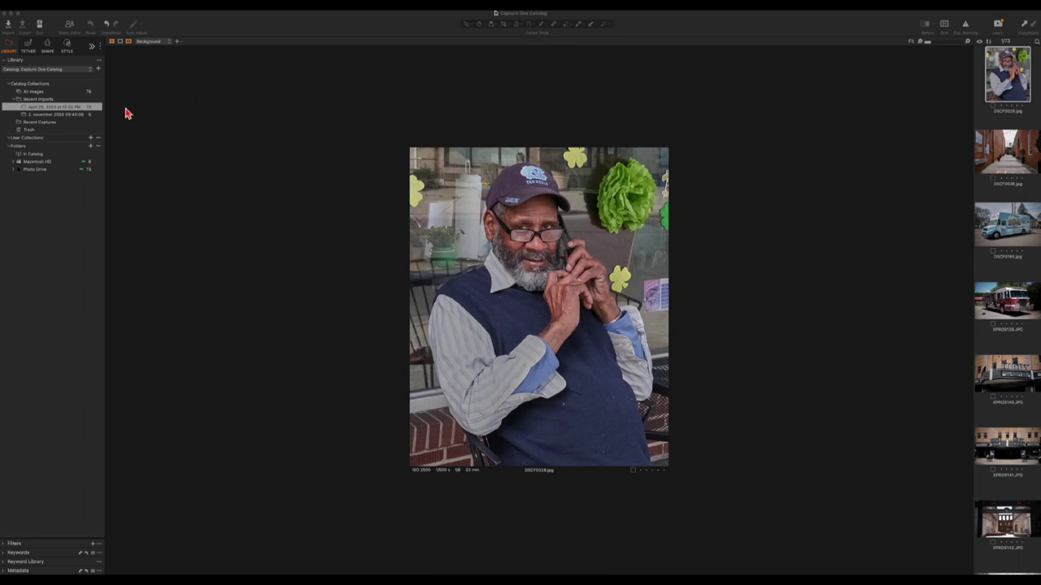
pyautogui.click(1009, 79)
pyautogui.moveTo(1009, 79); pyautogui.dragTo(506, 242)
pyautogui.rightClick(463, 176)
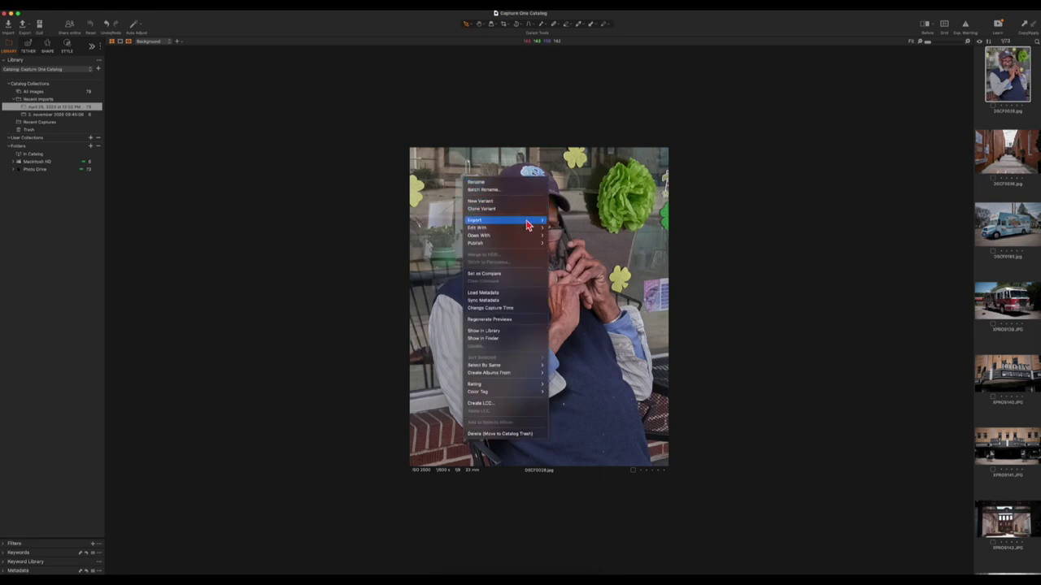
pyautogui.moveTo(528, 228)
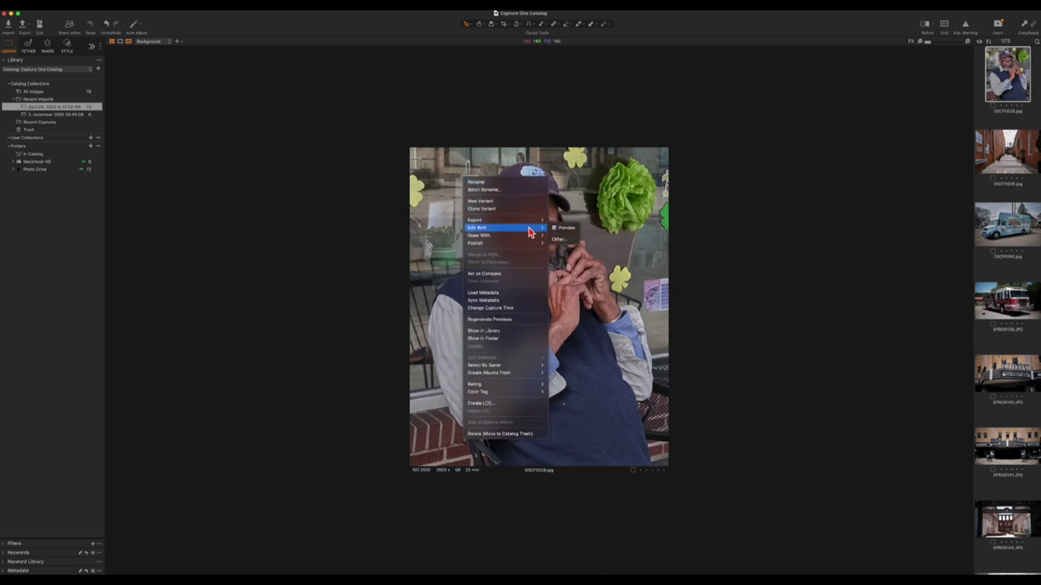
pyautogui.click(572, 242)
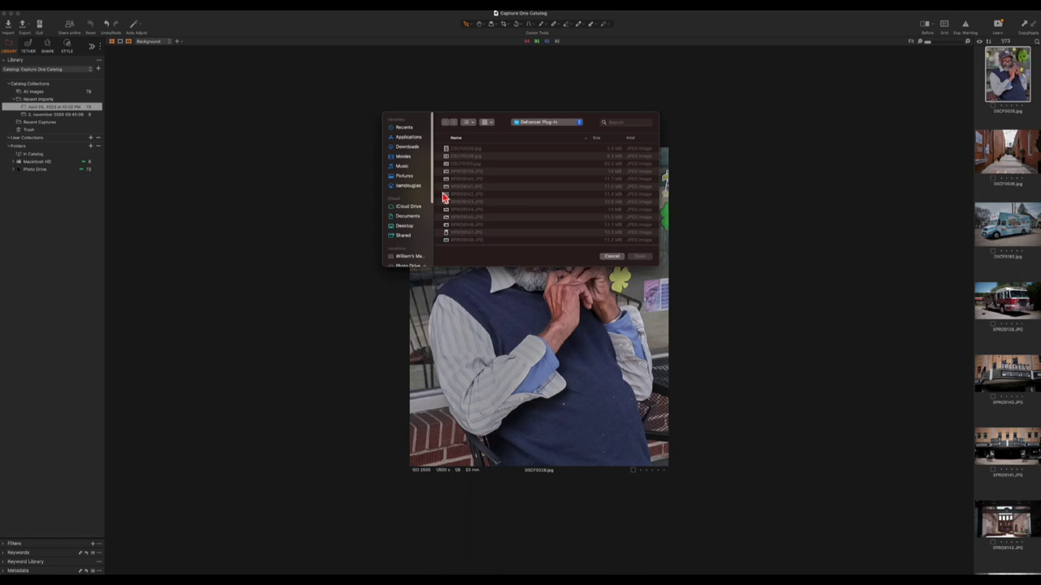
# Choose the Dehancer Lightroom-Plugin application, in its folder within Applications, as the external editor for the portrait
pyautogui.scroll(-3, 410, 187)
pyautogui.scroll(3, 410, 187)
pyautogui.click(409, 138)
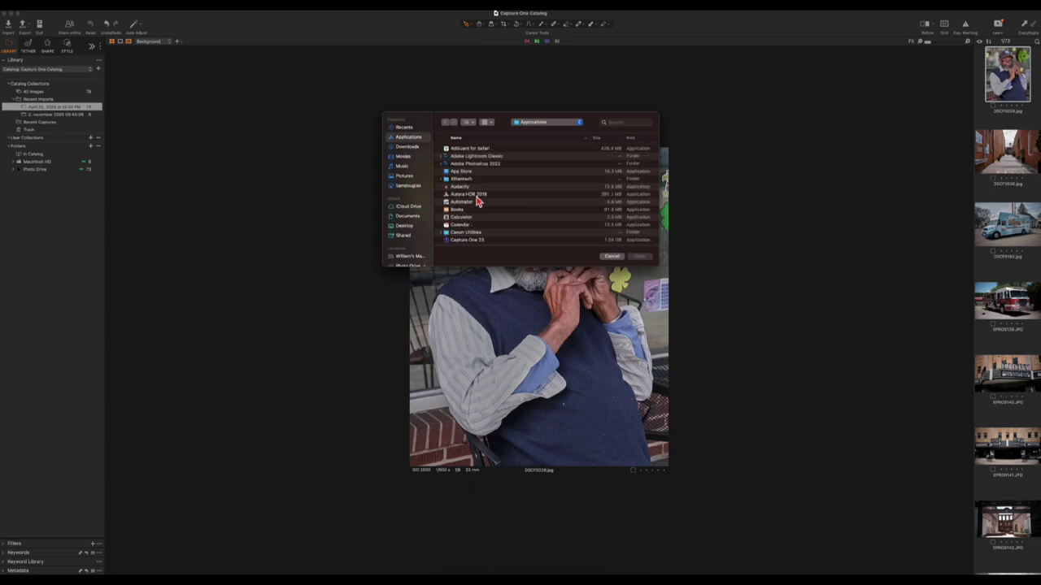
pyautogui.scroll(-1, 478, 201)
pyautogui.scroll(-3, 478, 202)
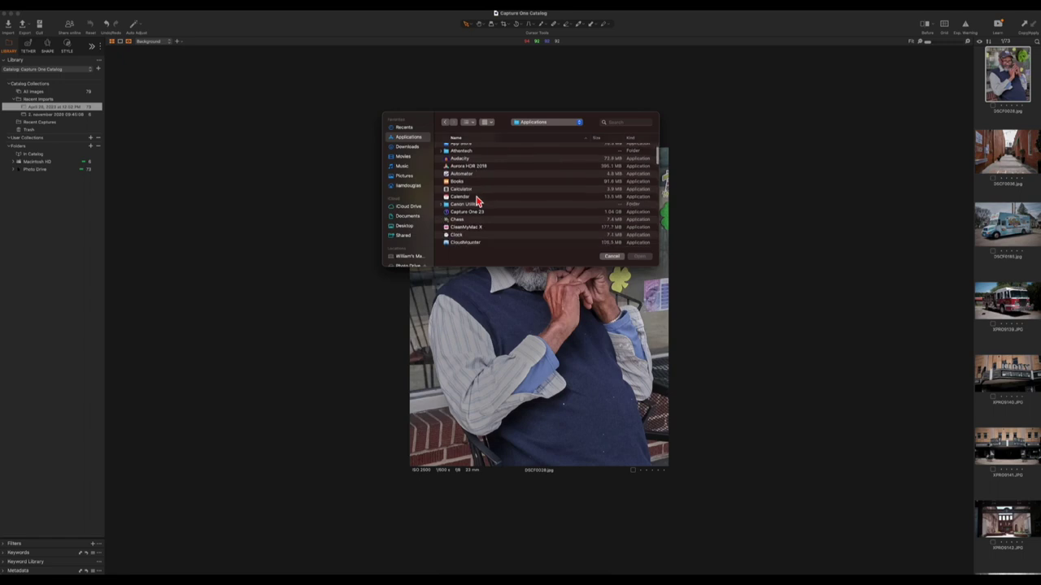
pyautogui.scroll(-8, 477, 202)
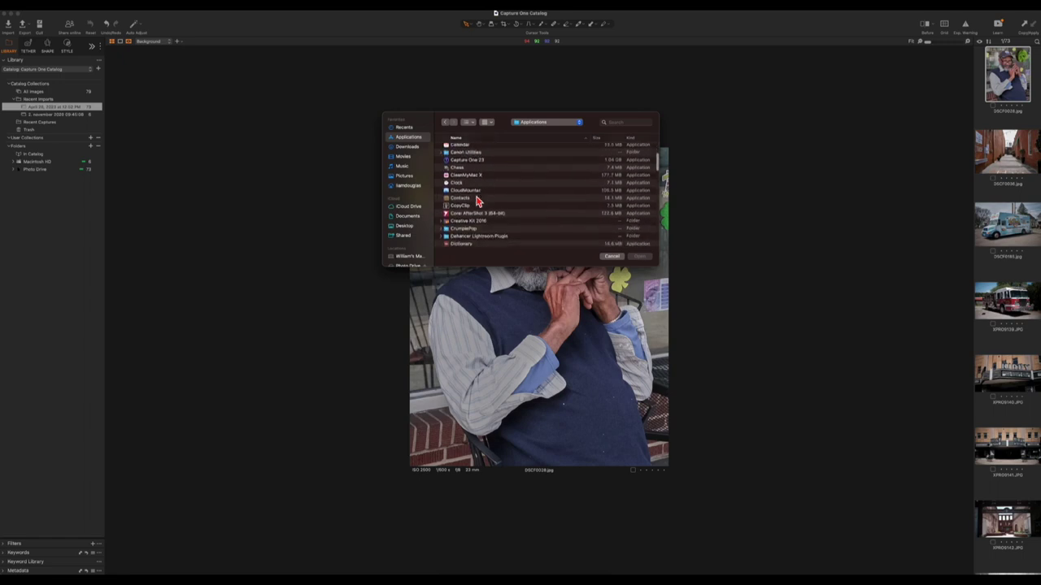
pyautogui.scroll(-5, 476, 199)
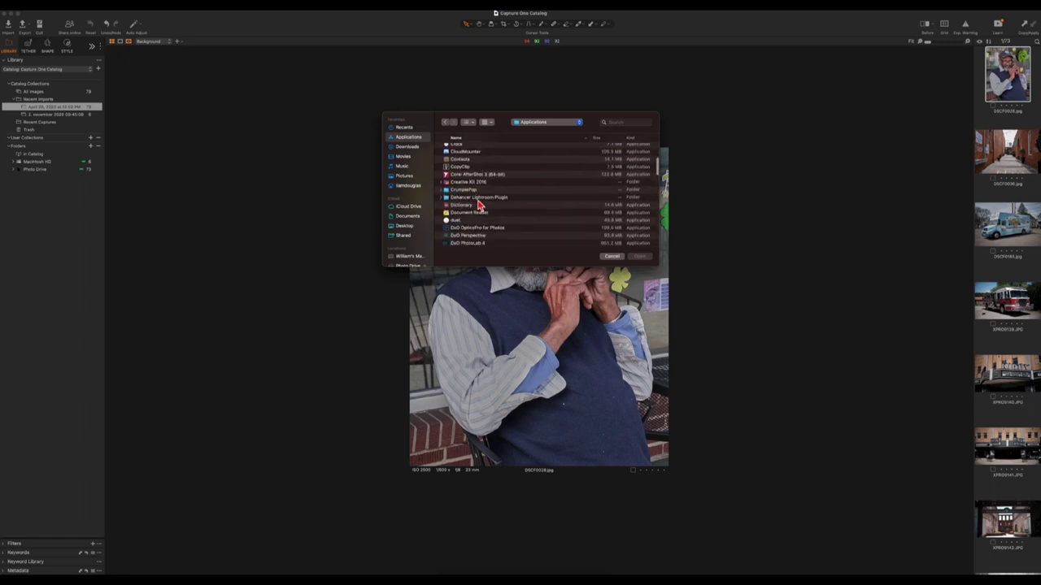
pyautogui.doubleClick(478, 201)
pyautogui.click(483, 165)
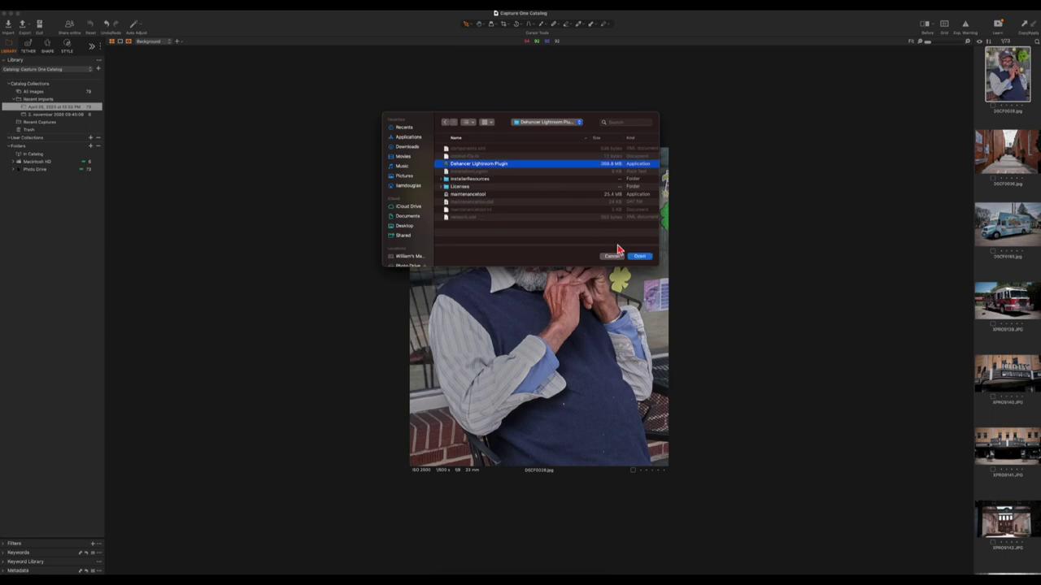
pyautogui.click(641, 256)
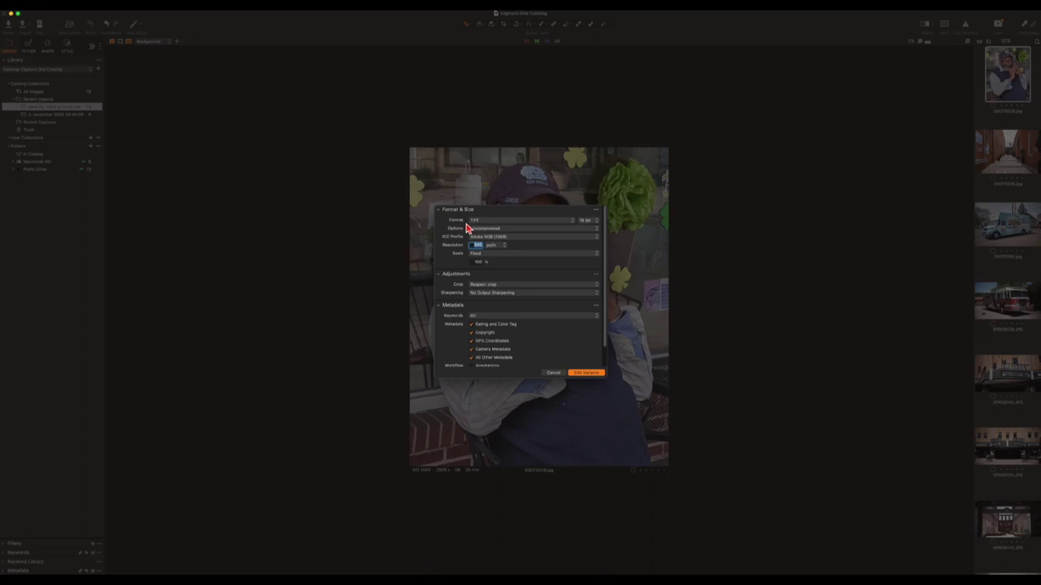
# Keep the format as TIFF with the Uncompressed option, and create the variant for editing in Dehancer
pyautogui.click(553, 227)
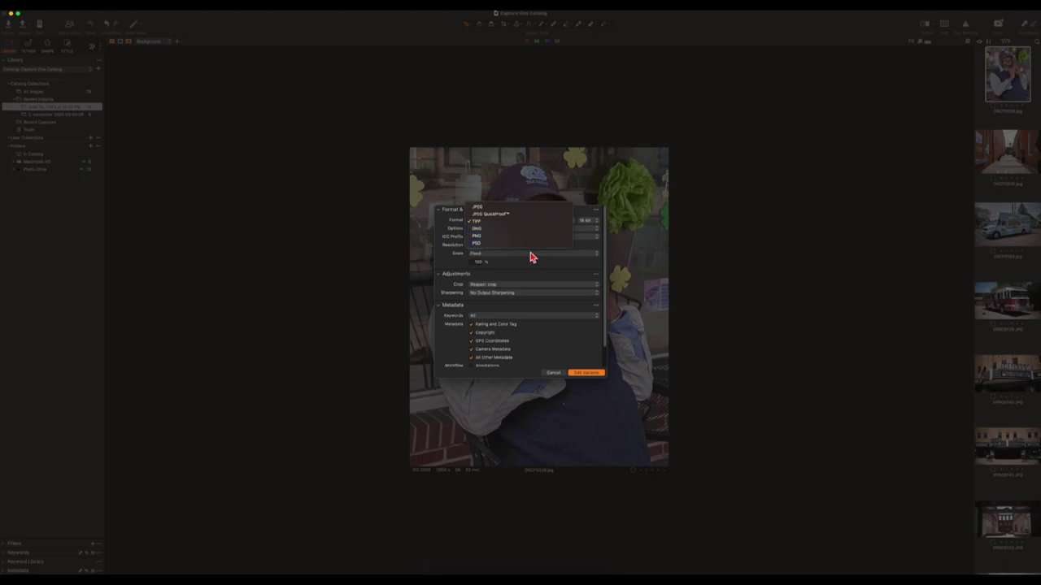
pyautogui.click(568, 271)
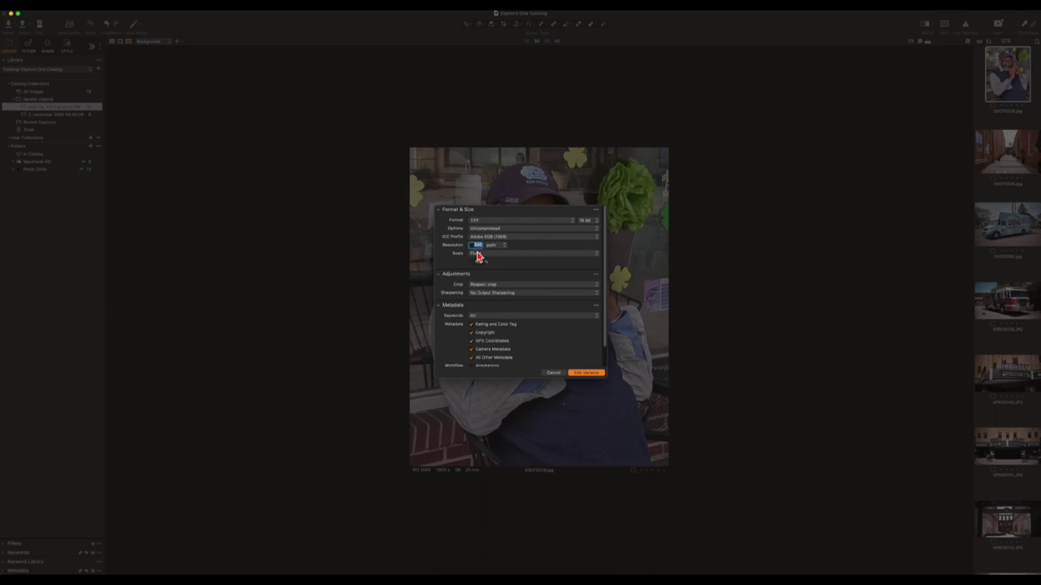
pyautogui.click(529, 231)
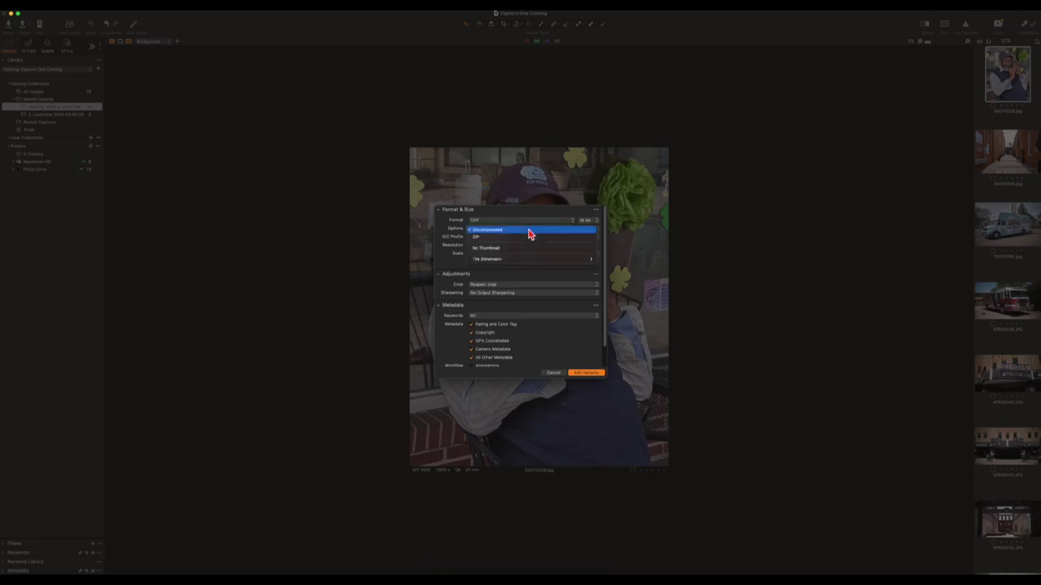
pyautogui.click(529, 233)
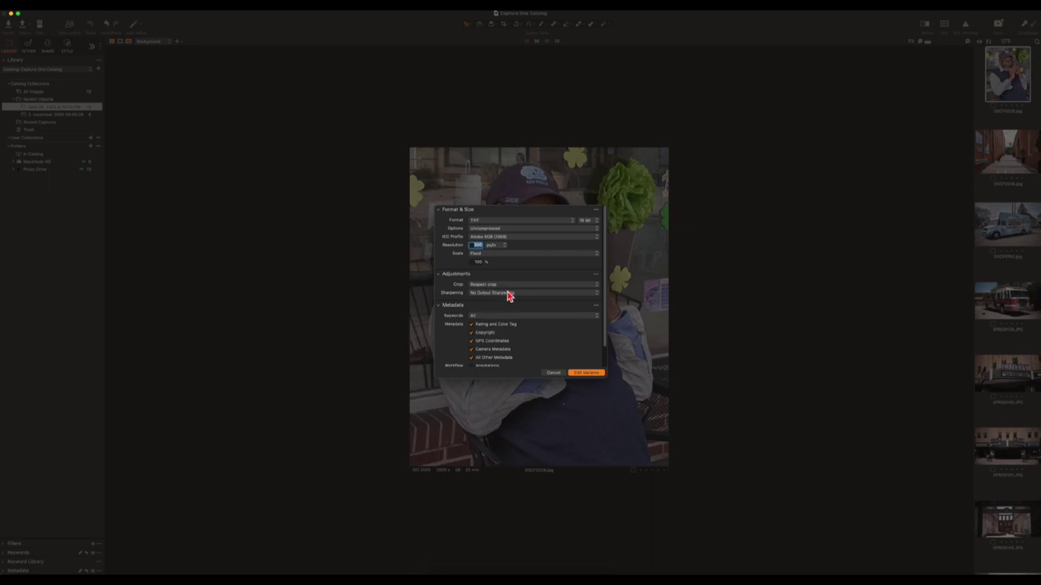
pyautogui.click(585, 373)
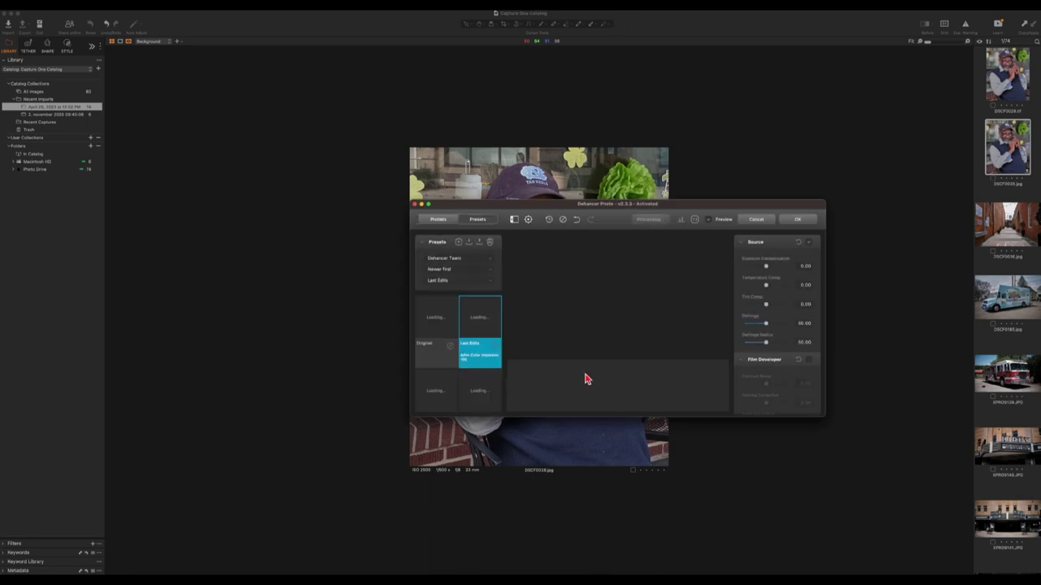
# Enlarge and reposition the Dehancer Photo window so the portrait preview and all side controls are in view
pyautogui.moveTo(564, 210); pyautogui.dragTo(318, 59)
pyautogui.moveTo(580, 266); pyautogui.dragTo(1031, 574)
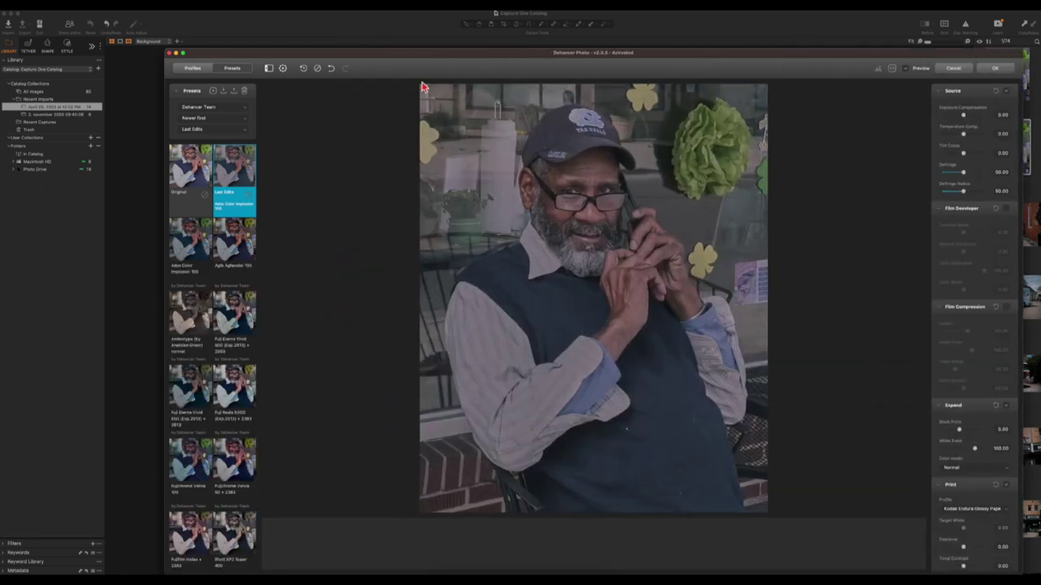
pyautogui.moveTo(408, 60); pyautogui.dragTo(359, 22)
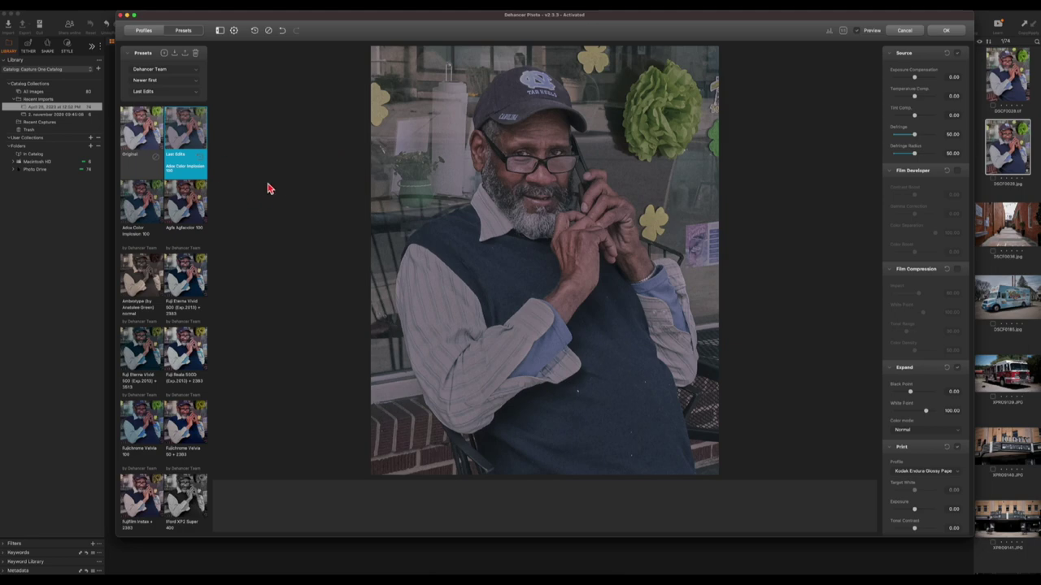
# Preview the Adox Color Implosion 100, Agfa Agfacolor 100 and Ambrotype normal presets on the portrait
pyautogui.click(146, 211)
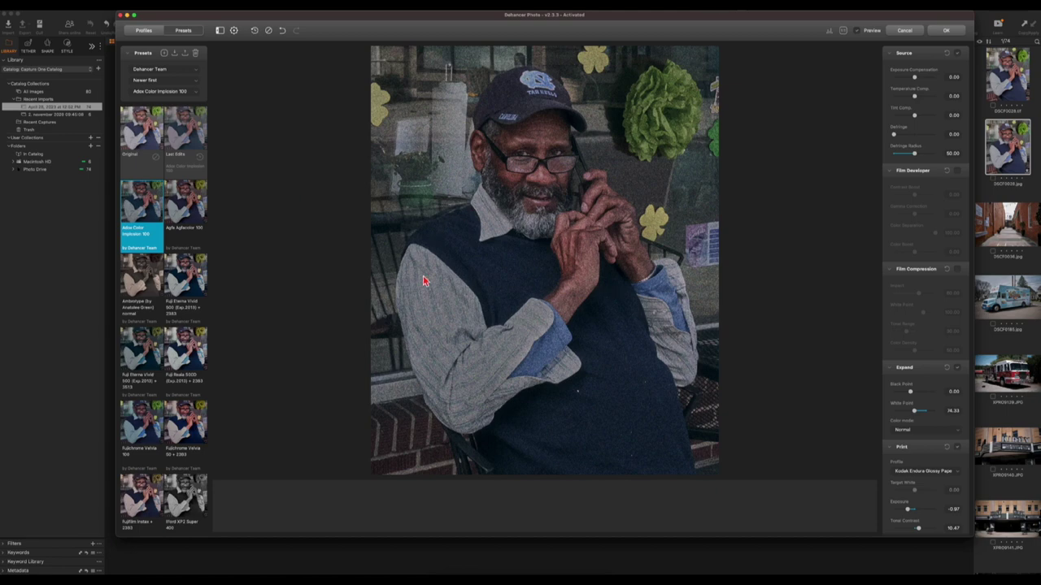
pyautogui.click(190, 200)
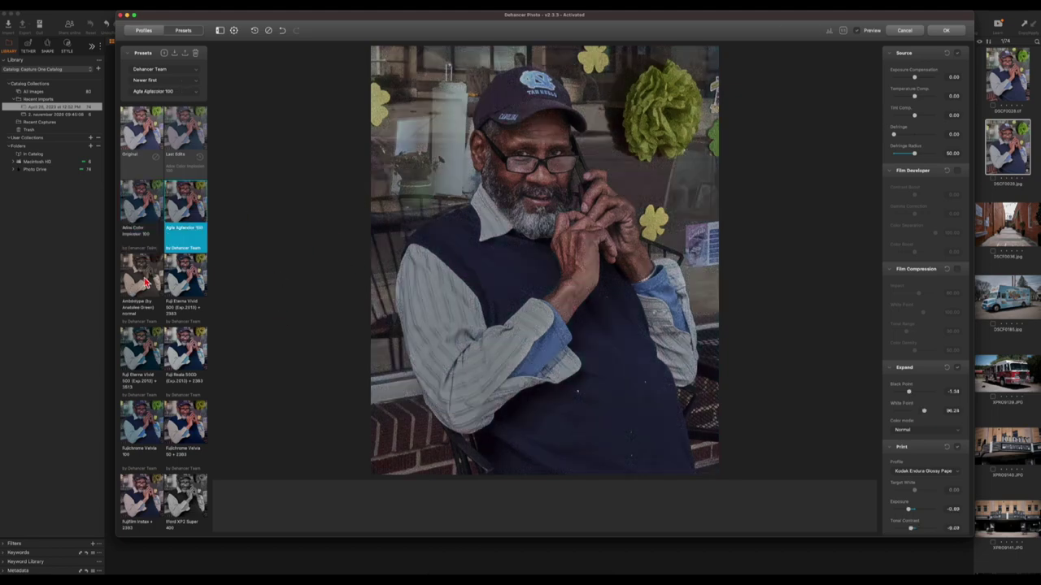
pyautogui.click(146, 282)
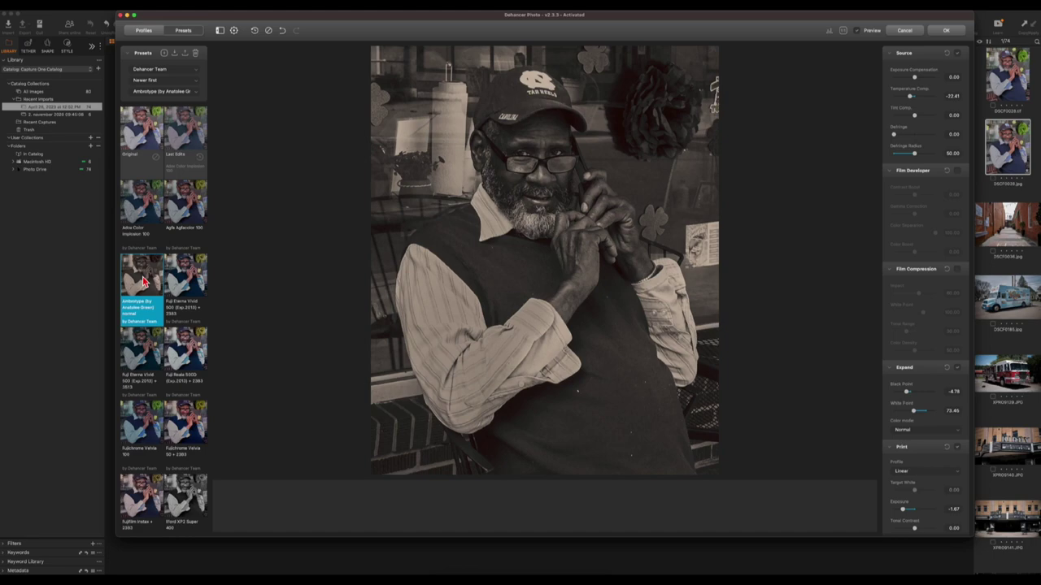
# Preview the Fuji Eterna Vivid 500 + 2383, Fuji Eterna Vivid 500 + 3513 and Fuji Reala 500D + 2383 presets
pyautogui.click(195, 321)
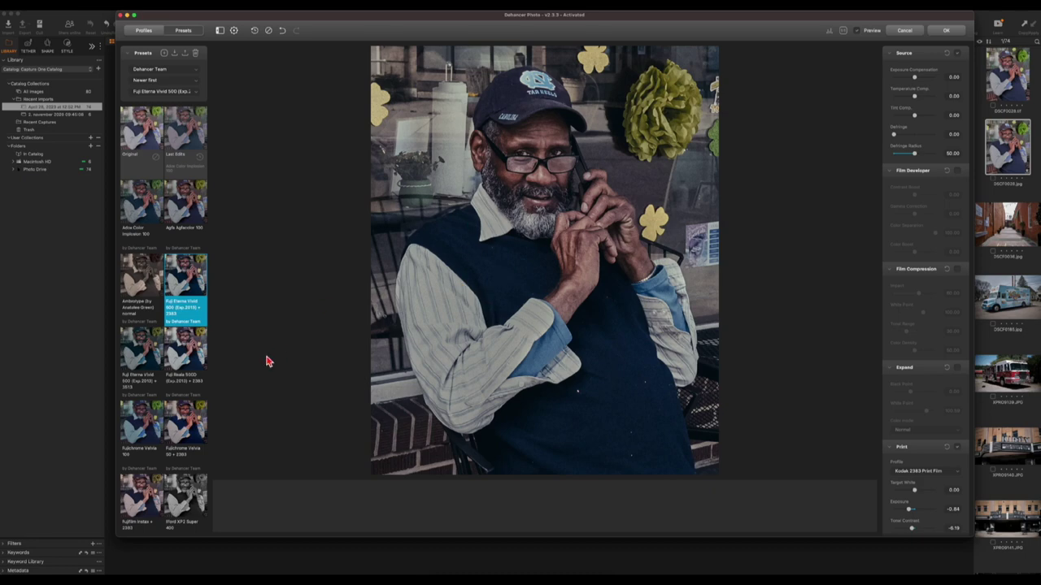
pyautogui.click(138, 362)
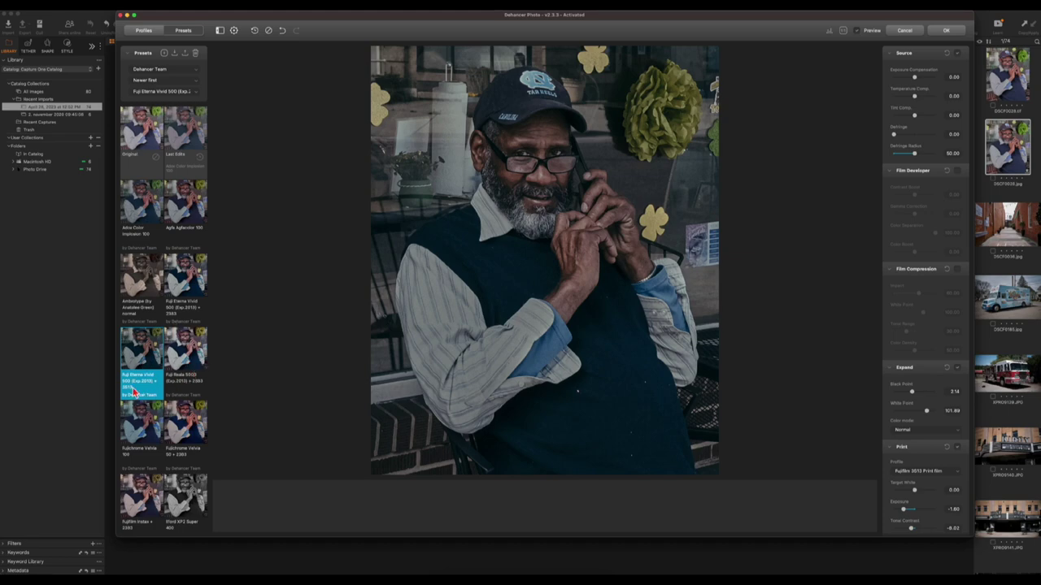
pyautogui.click(199, 348)
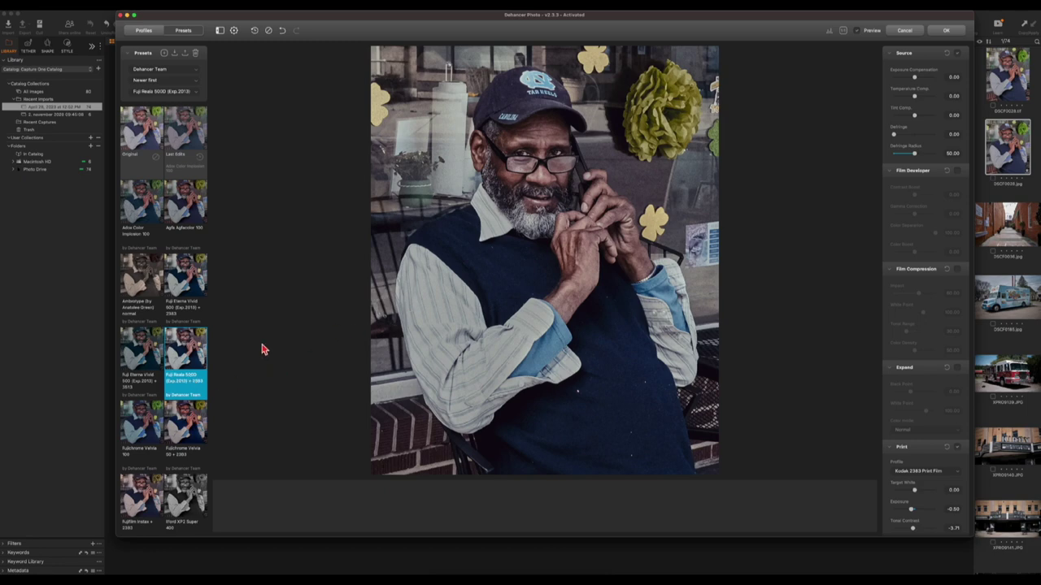
# Preview the Fujichrome Velvia 100, Fujichrome Velvia 50 + 2383, Fujifilm Instax + 2383 and Ilford XP2 Super 400 presets
pyautogui.scroll(-3, 203, 390)
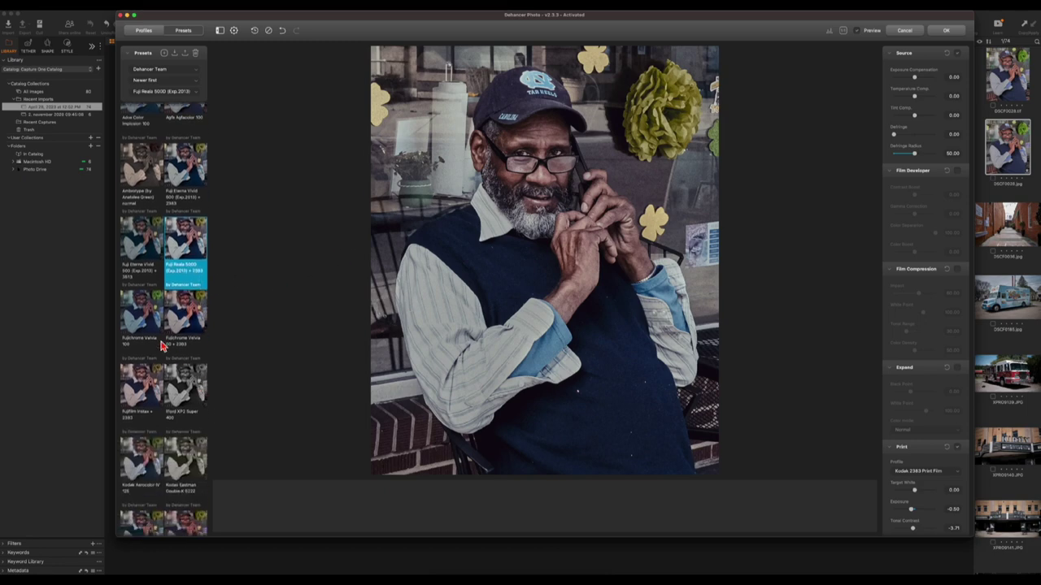
pyautogui.click(142, 315)
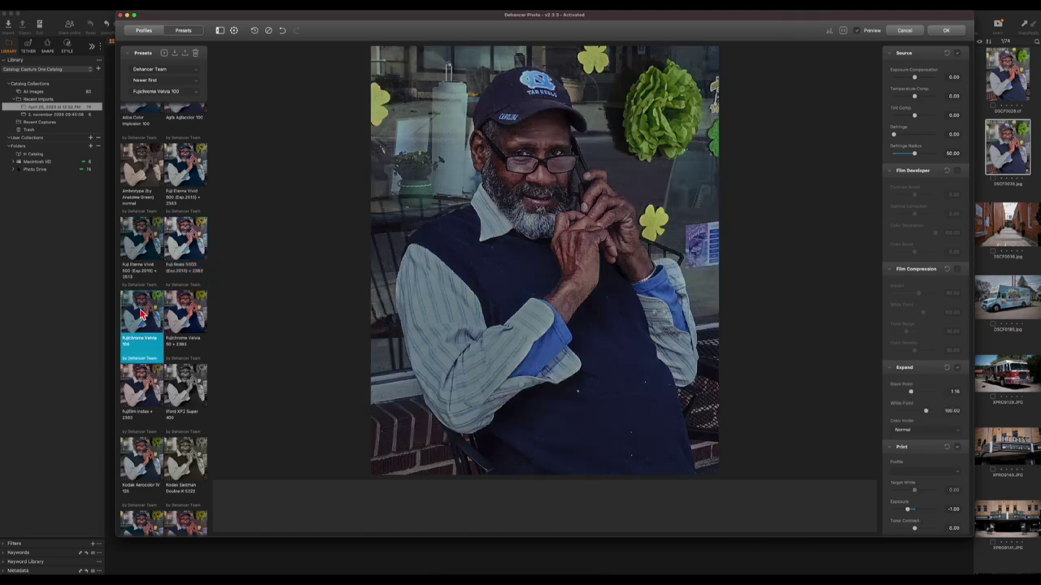
pyautogui.click(186, 321)
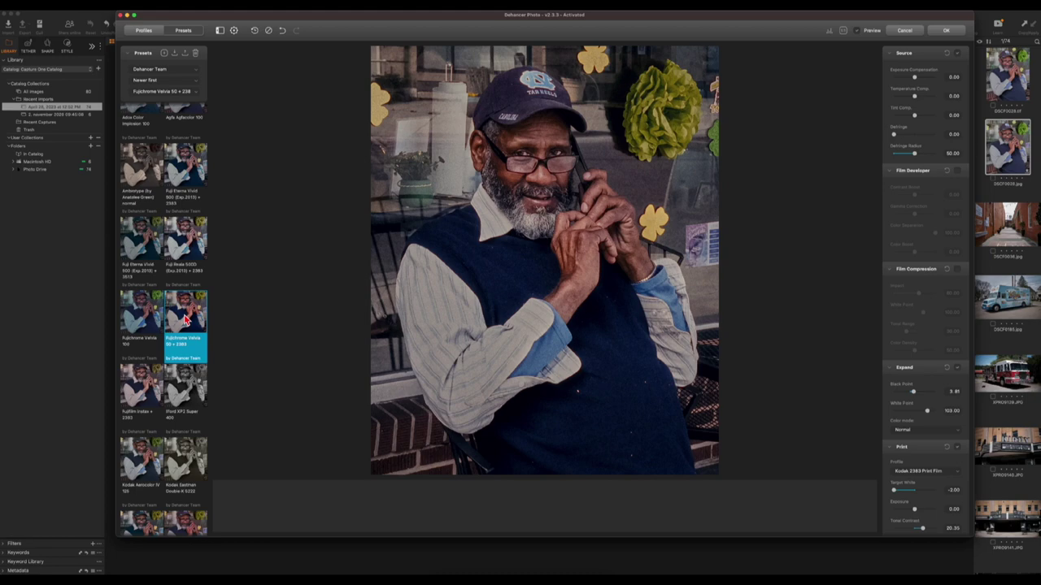
pyautogui.click(143, 396)
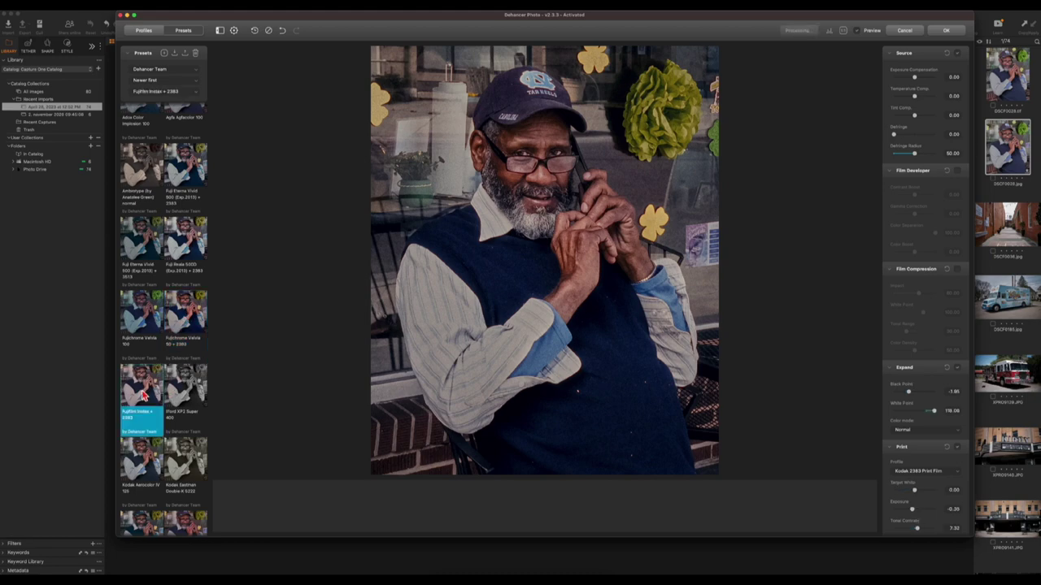
pyautogui.click(192, 399)
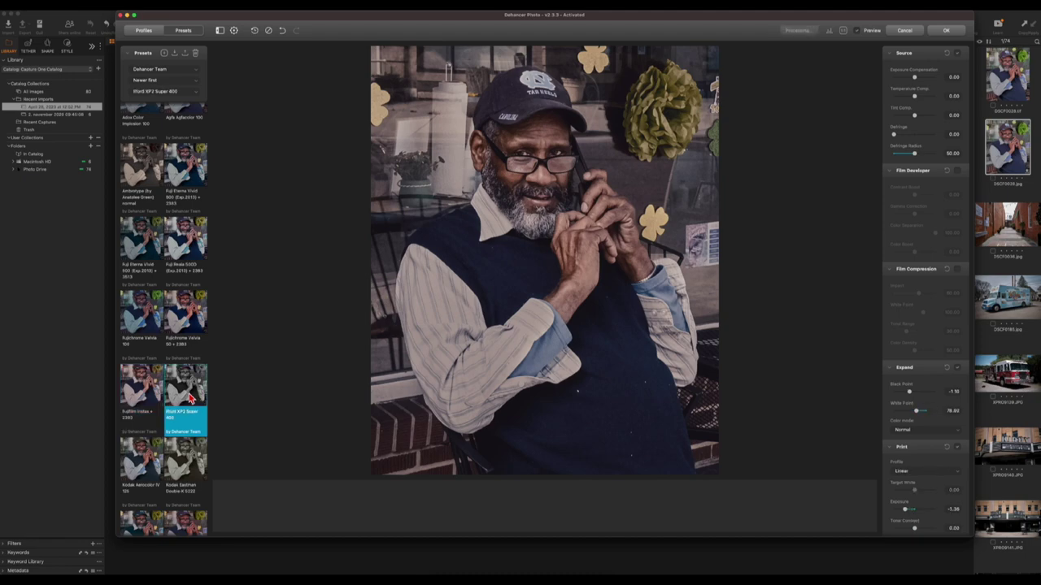
# Try the Kodak Aerocolor IV 125, Eastman Double-X 5222 and Ektar 25 + 2383 presets, ending on Ektar 25 + Kodak Endura paper
pyautogui.scroll(-5, 183, 402)
pyautogui.click(136, 299)
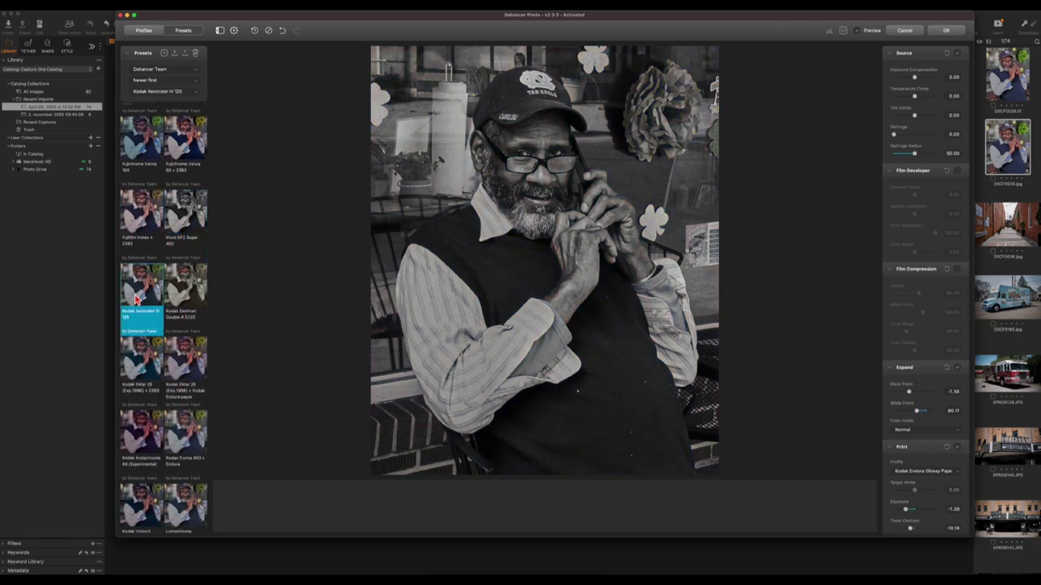
pyautogui.click(202, 297)
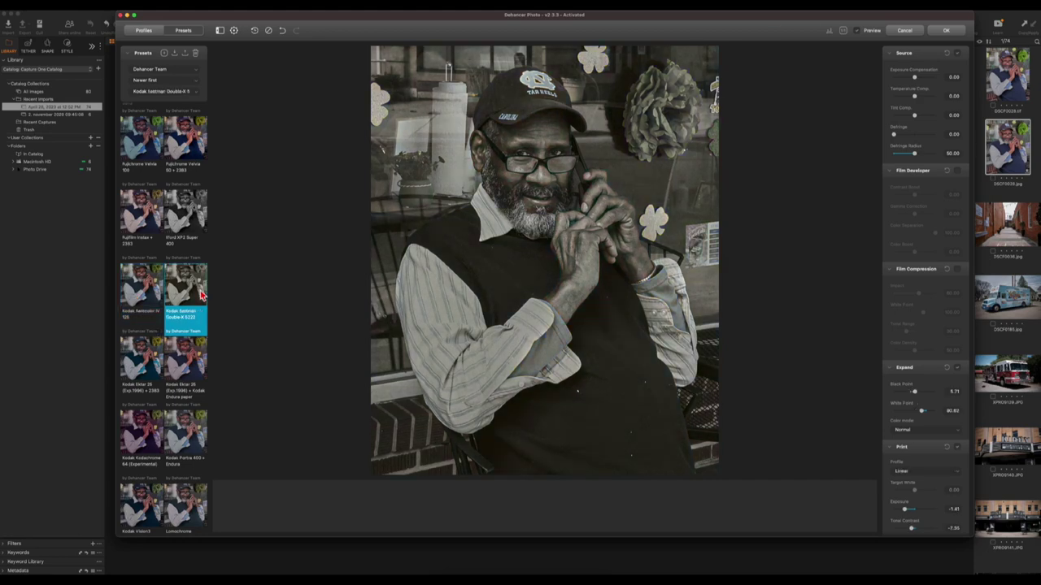
pyautogui.click(139, 370)
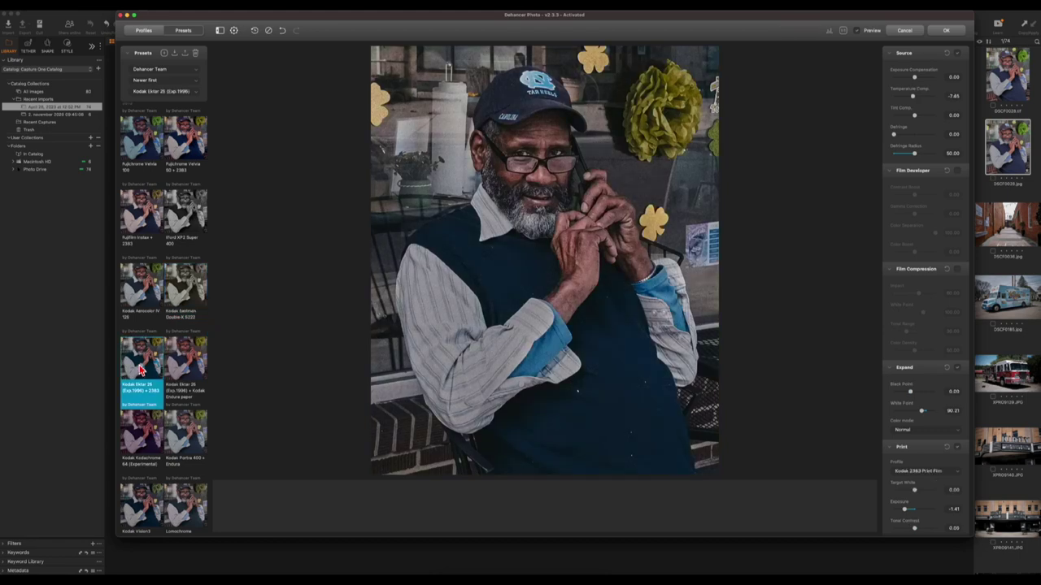
pyautogui.click(191, 371)
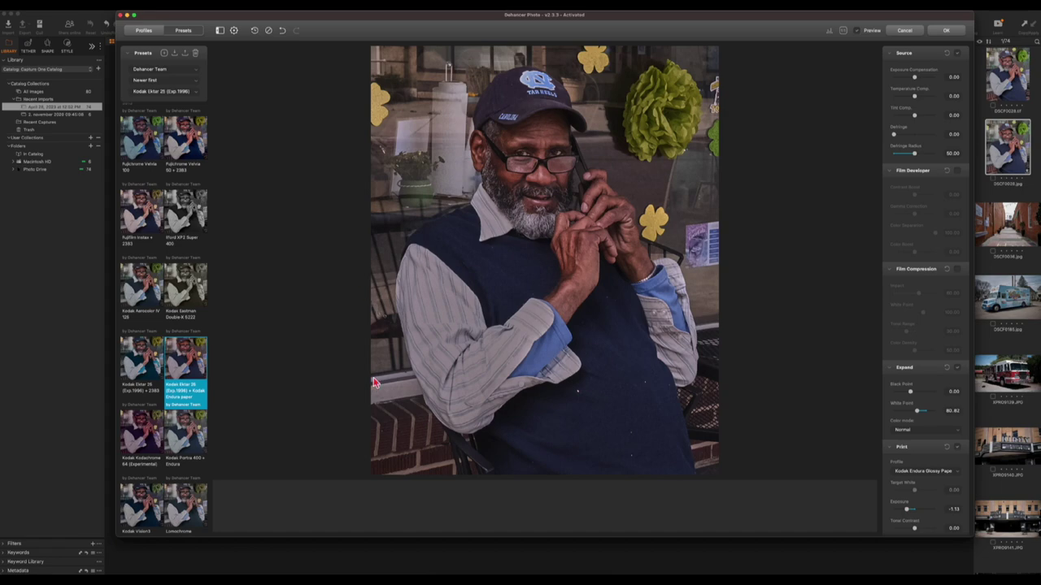
# Preview the Kodachrome 64, Portra 400 + Endura, Vision3 500T + 2383 and Lomochrome Metropolis XR 100-400 presets on the portrait
pyautogui.scroll(-4, 163, 414)
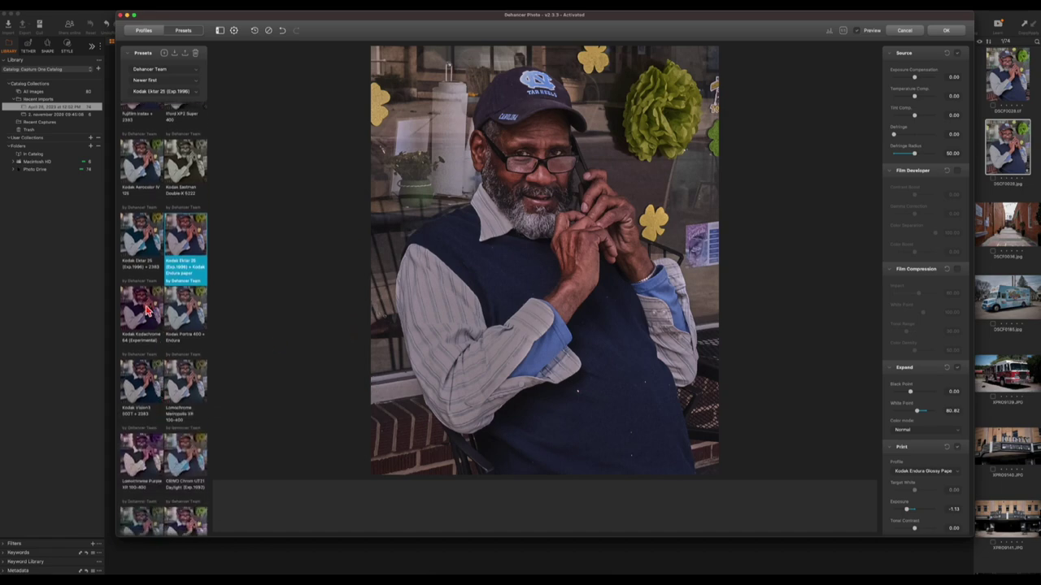
pyautogui.click(147, 310)
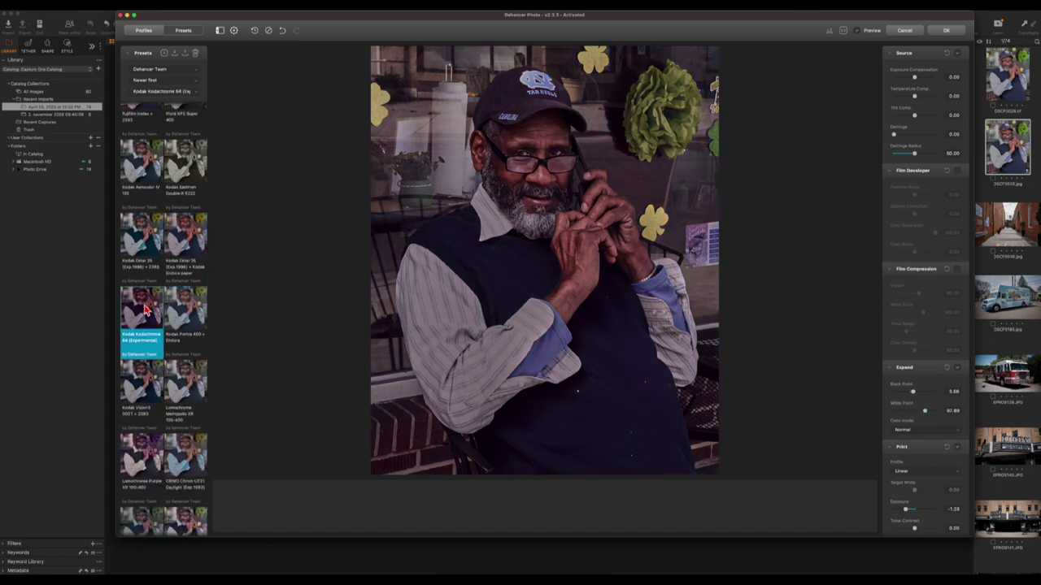
pyautogui.click(186, 312)
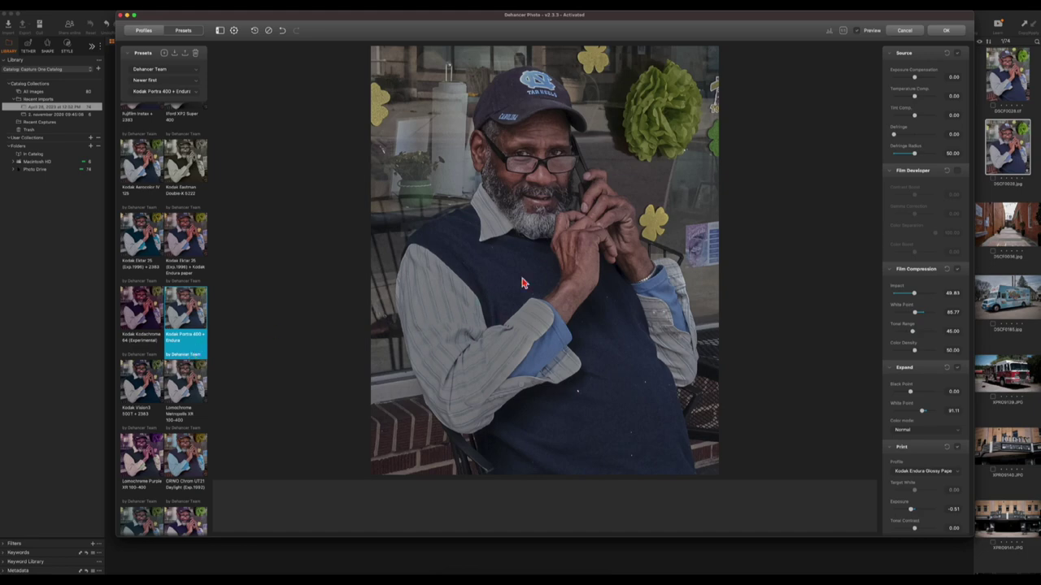
pyautogui.click(149, 393)
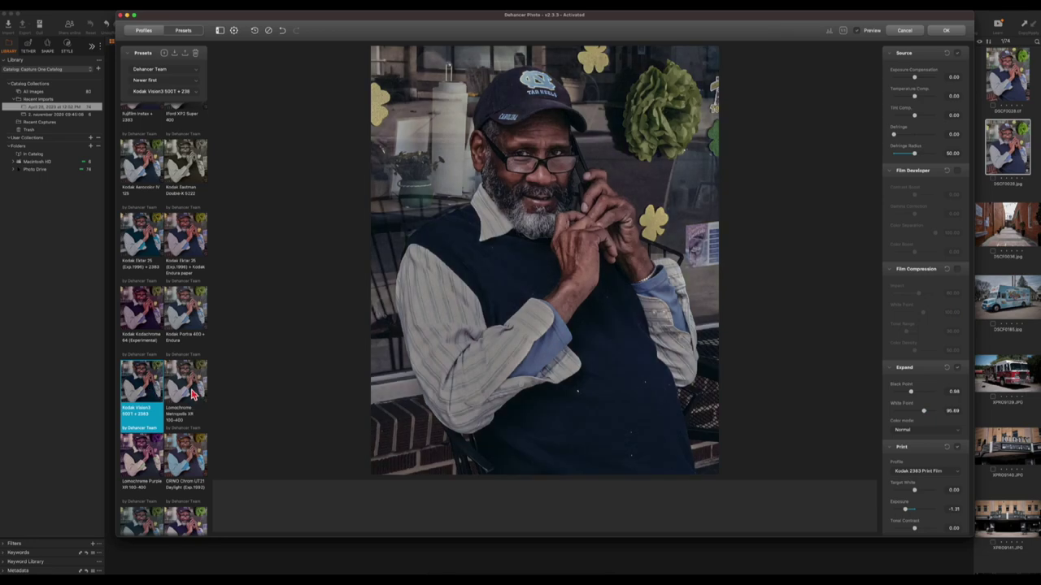
pyautogui.click(193, 395)
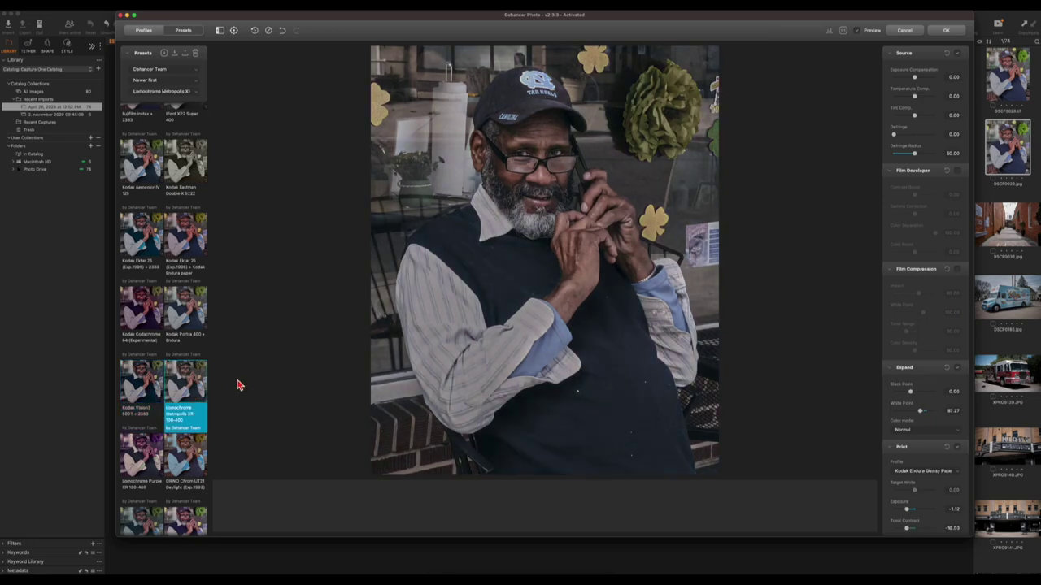
# Preview the Polaroid Polachrome 35 mm, Rollei Ortho 25 and Svema Type-42 presets on the portrait
pyautogui.scroll(-5, 193, 403)
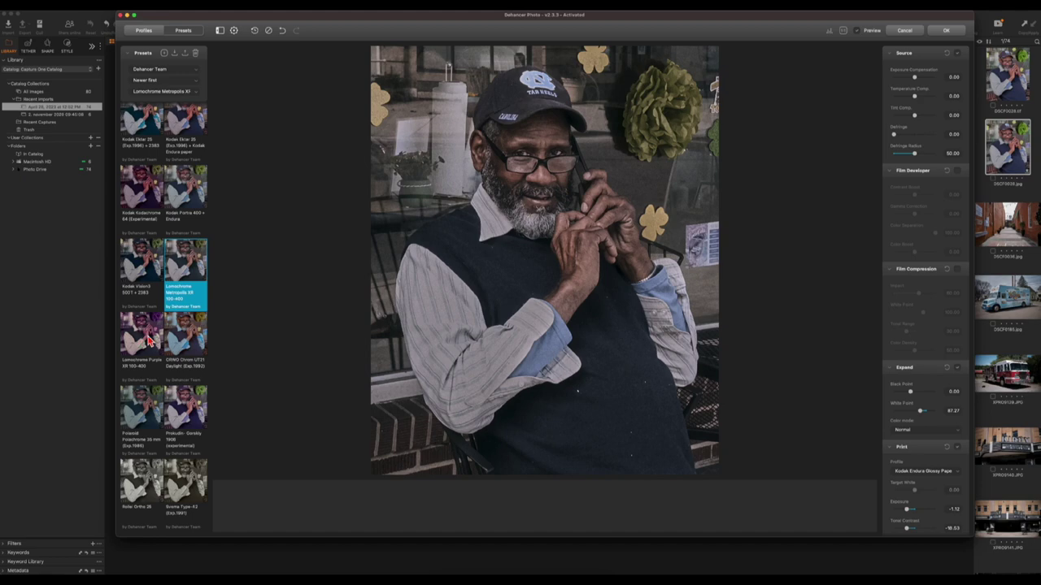
pyautogui.click(139, 434)
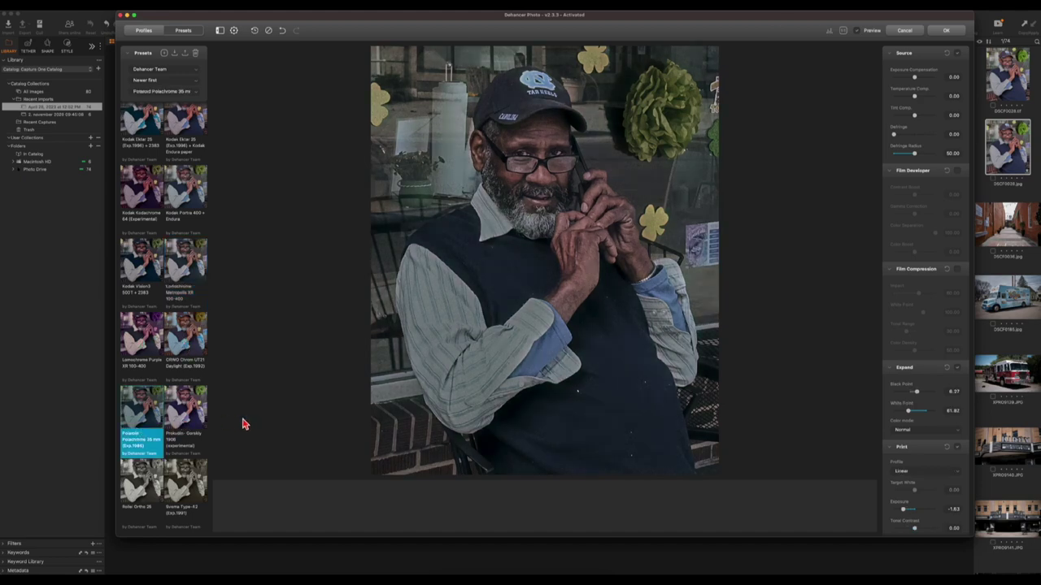
pyautogui.click(144, 494)
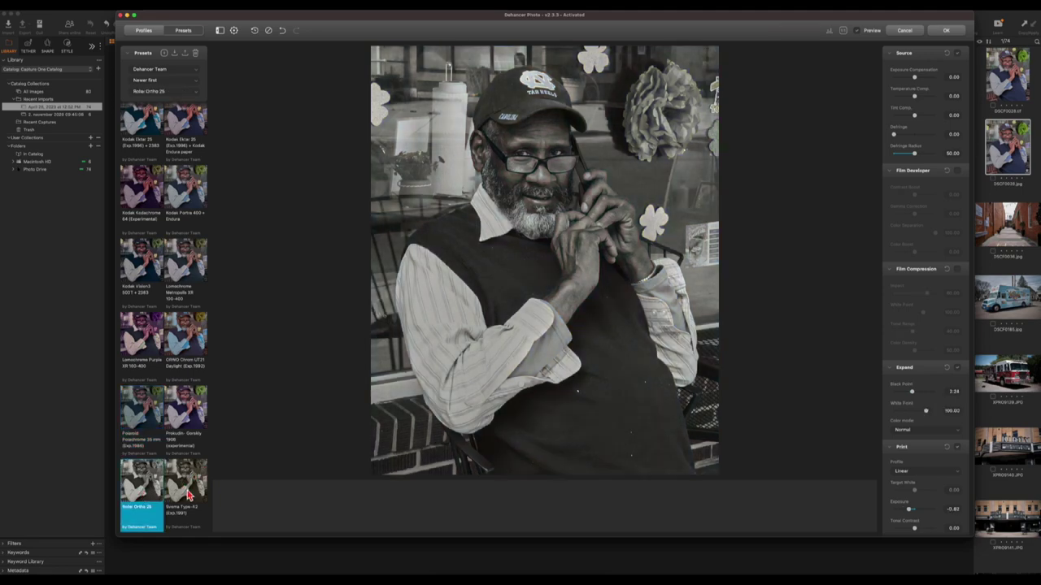
pyautogui.click(187, 494)
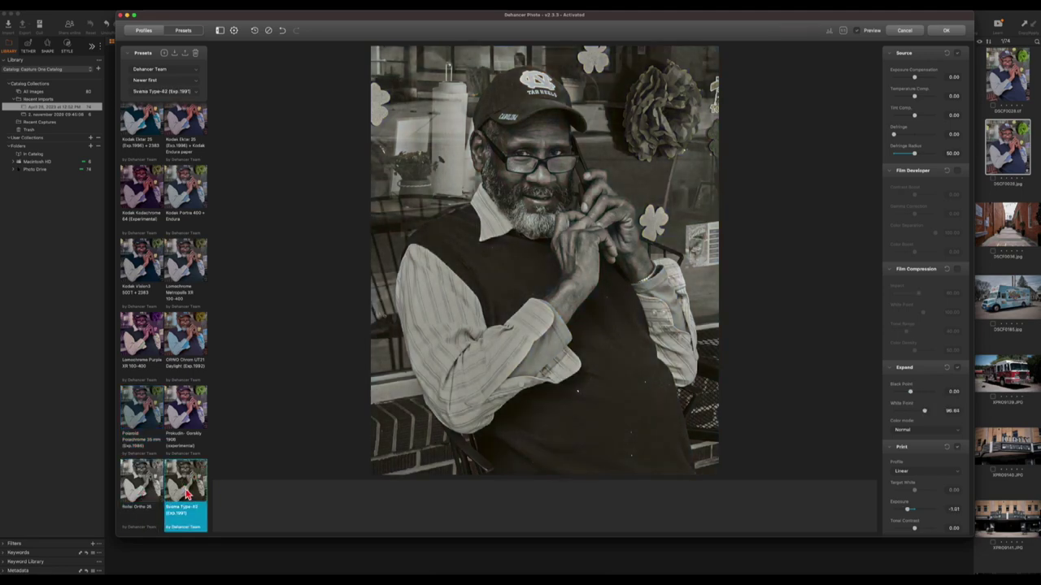
# Render the portrait with the Prokudin-Gorsky 1906 (experimental) preset and compare the resulting TIF with the original JPG in Capture One
pyautogui.click(195, 419)
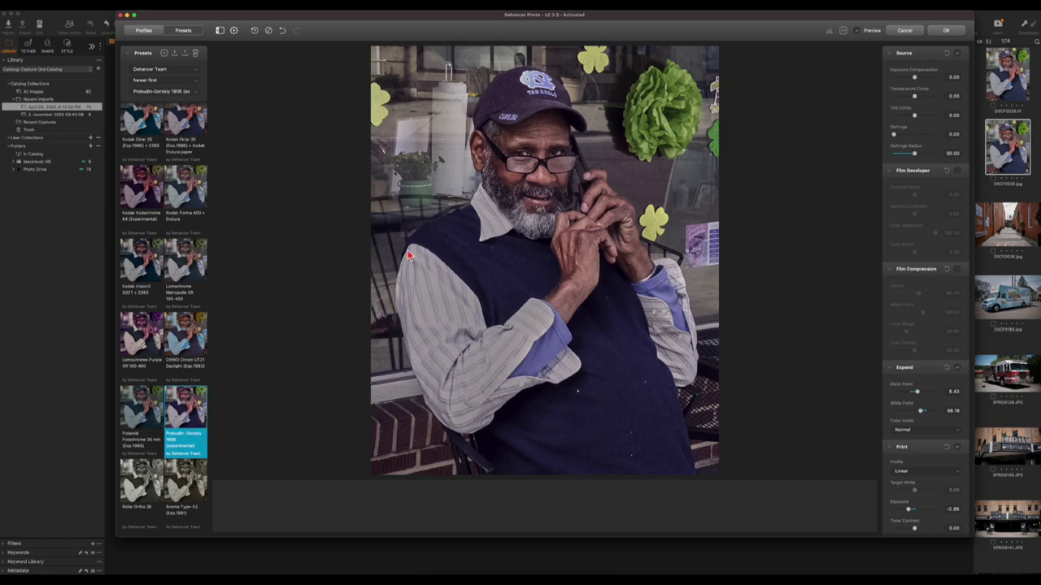
pyautogui.click(947, 33)
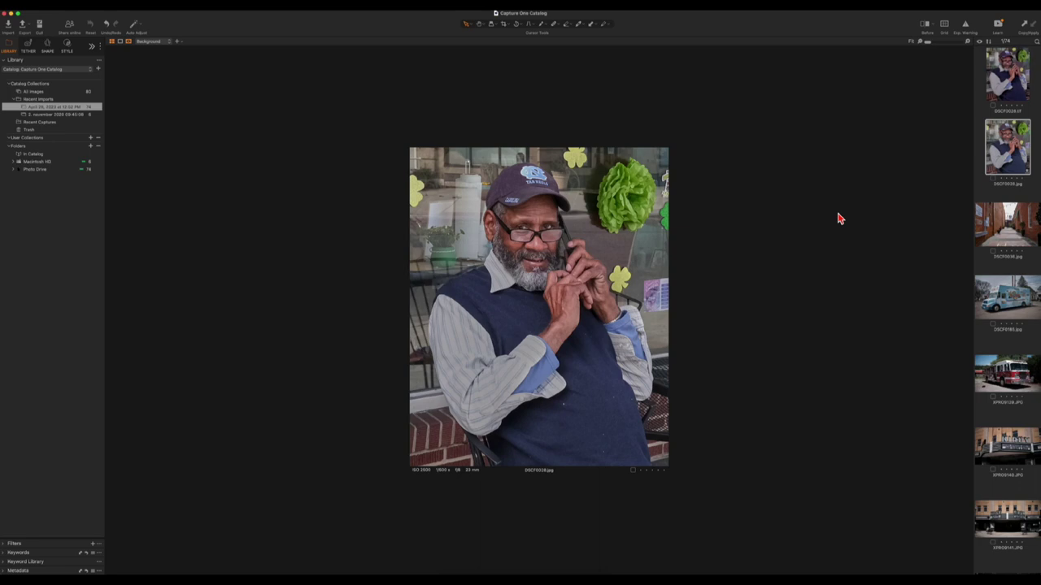
pyautogui.click(1008, 80)
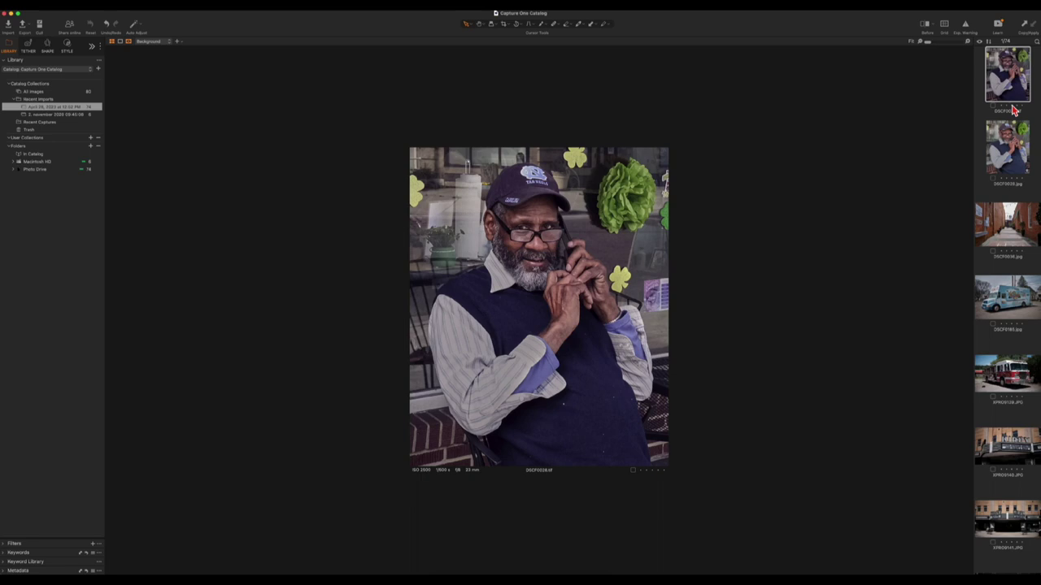
pyautogui.click(1009, 151)
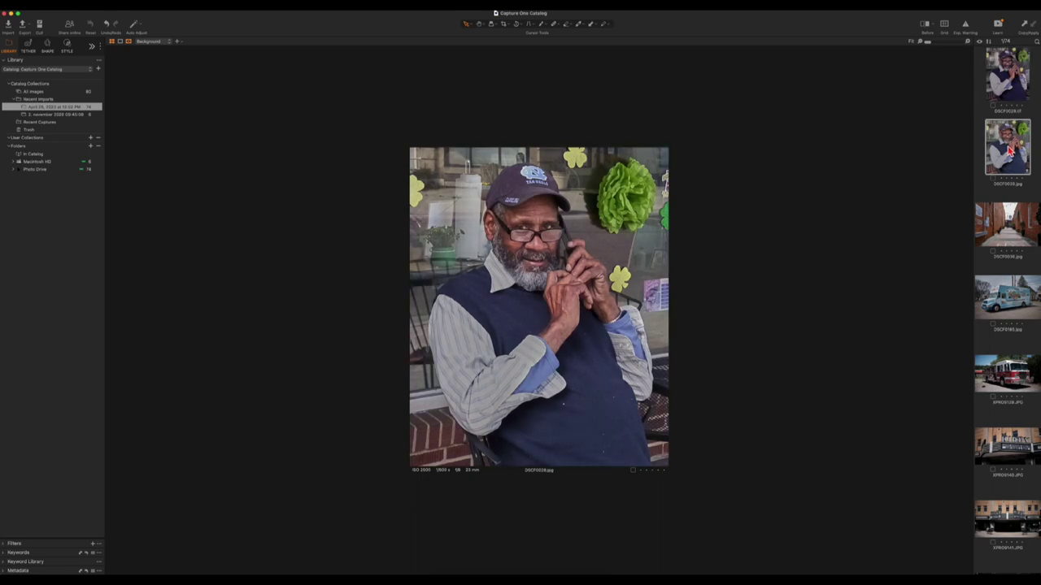
pyautogui.click(1014, 88)
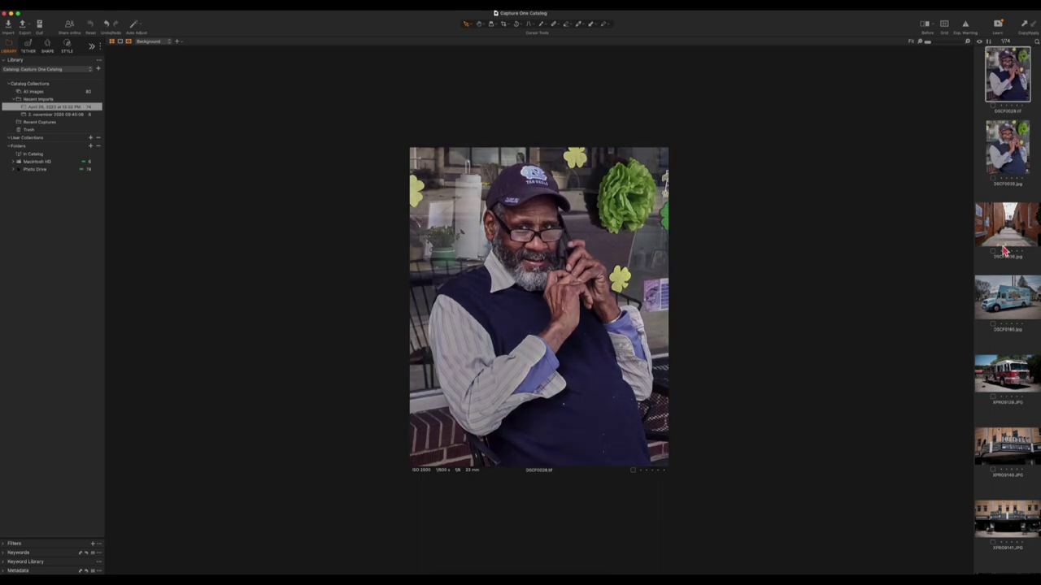
# Open the taco truck photo as a TIFF variant in the Dehancer Lightroom Plugin and enlarge the plugin window
pyautogui.click(1006, 300)
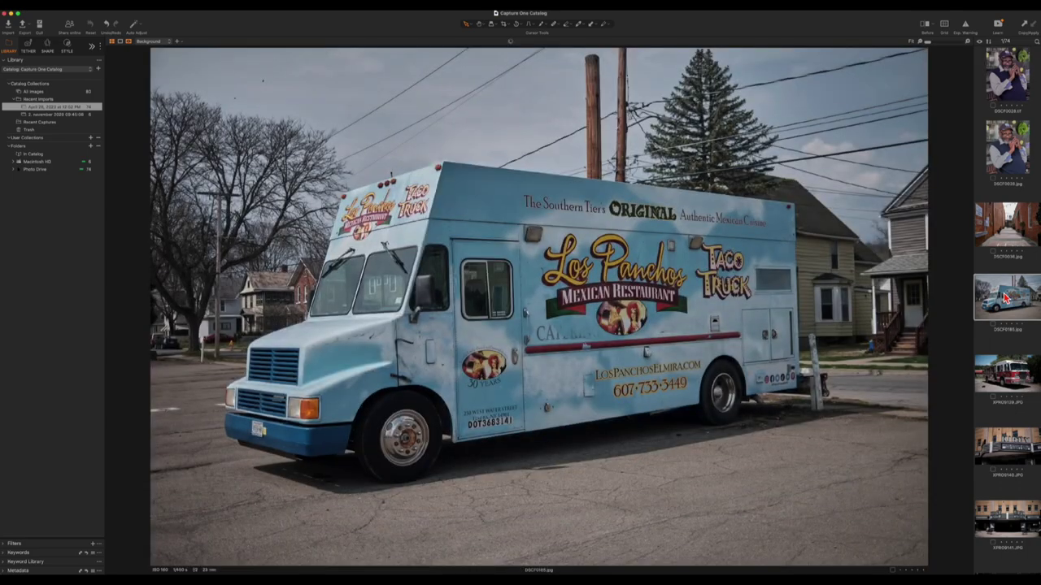
pyautogui.rightClick(384, 93)
pyautogui.moveTo(428, 133)
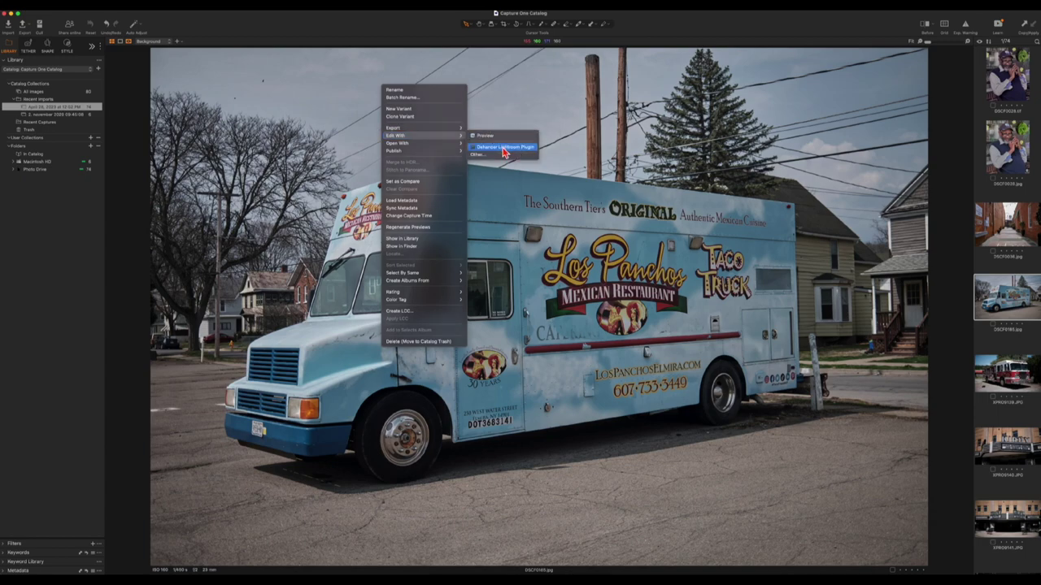
pyautogui.click(504, 148)
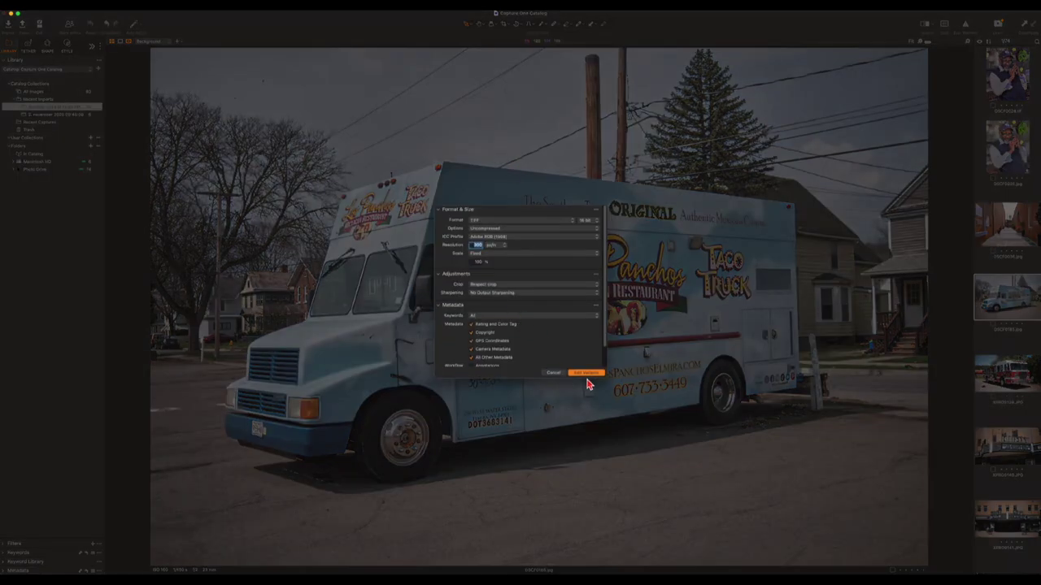
pyautogui.click(588, 374)
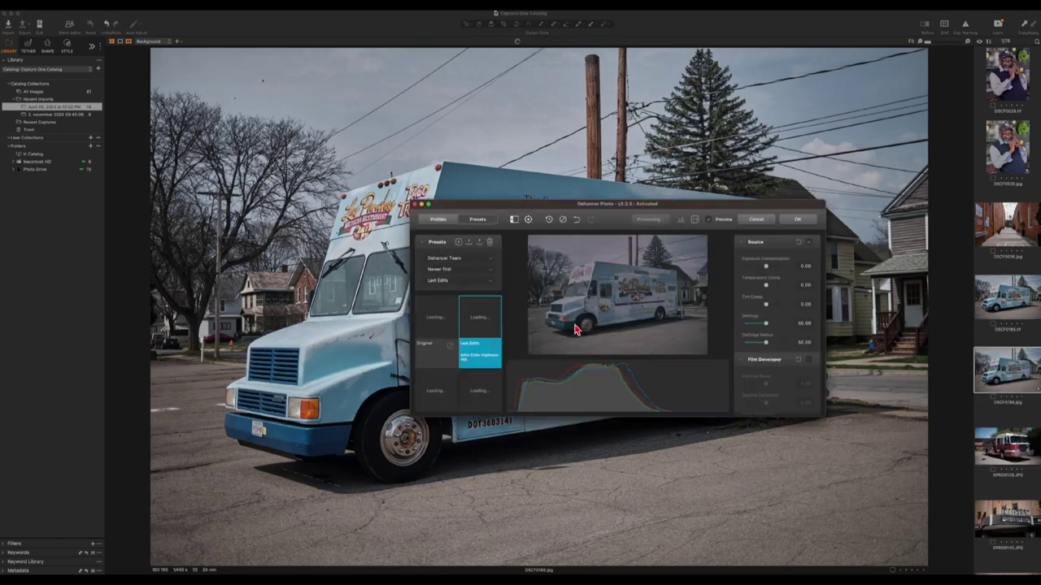
pyautogui.moveTo(508, 209); pyautogui.dragTo(171, 29)
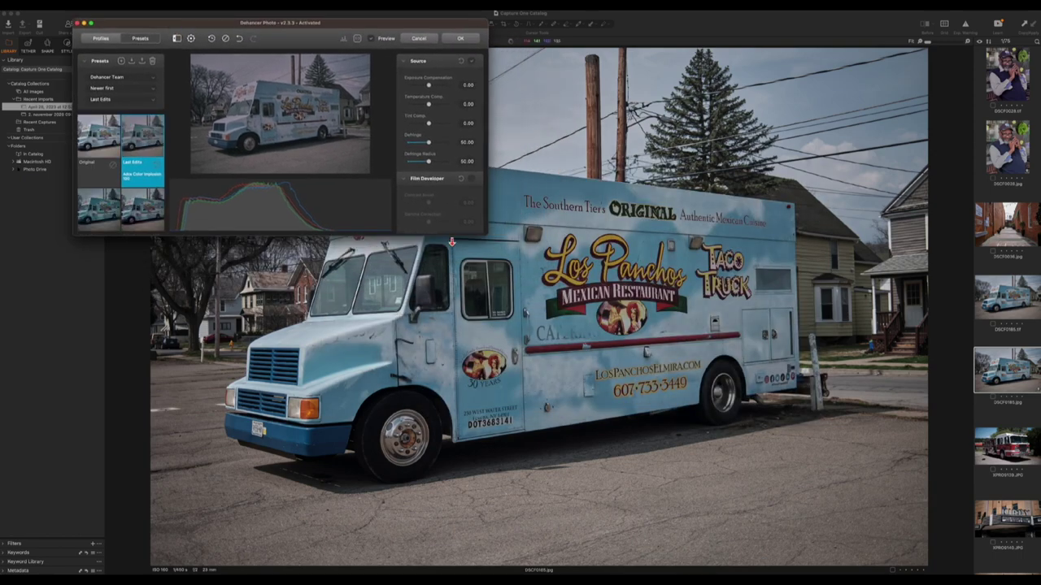
pyautogui.moveTo(486, 238); pyautogui.dragTo(823, 512)
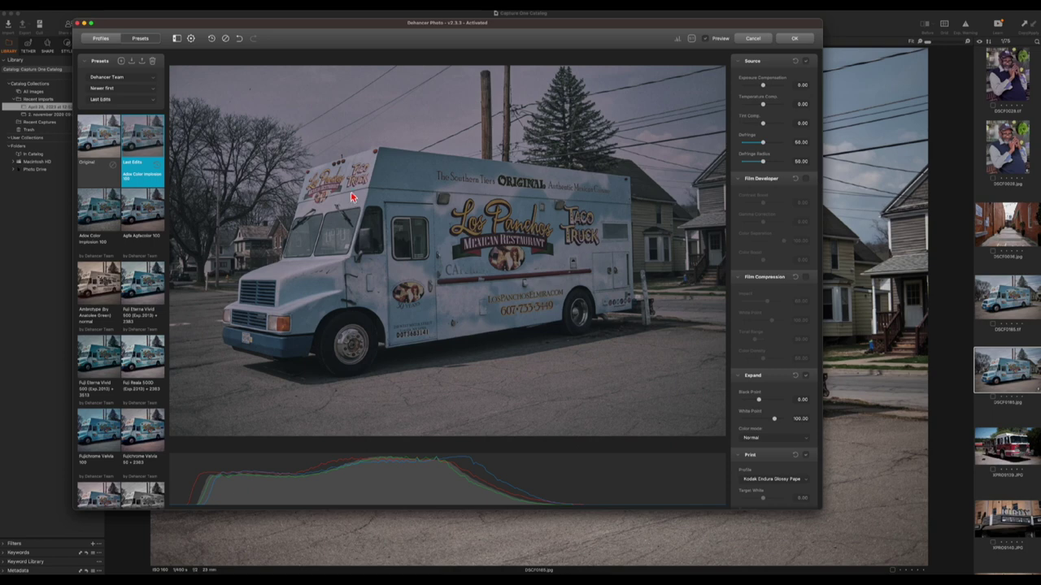
# Preview the Agfa Agfacolor 100, Fuji Eterna Vivid 500 + 2383 and Fuji Reala 500D + 2383 presets on the truck photo
pyautogui.click(148, 226)
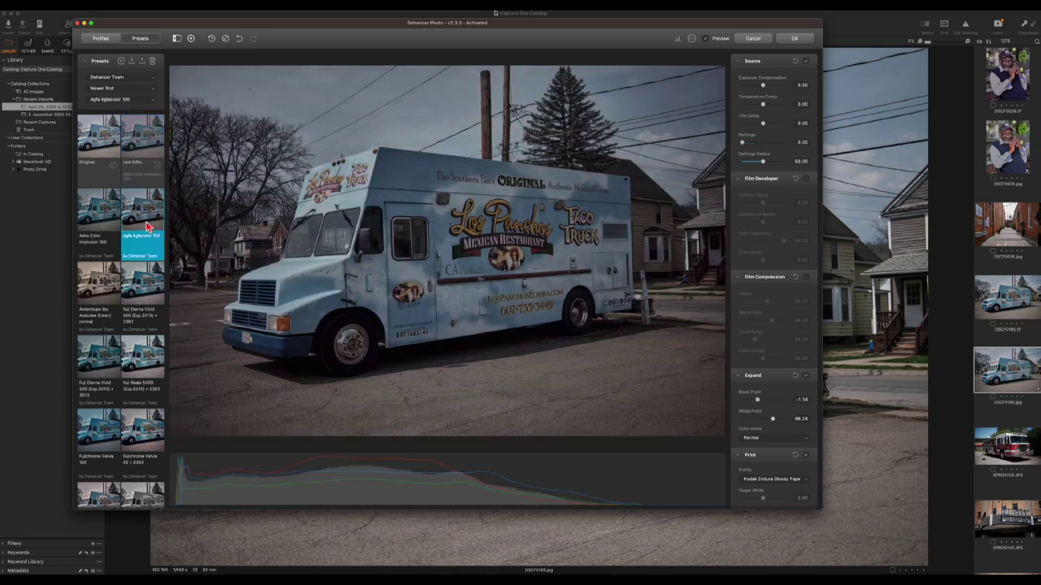
pyautogui.scroll(-2, 148, 226)
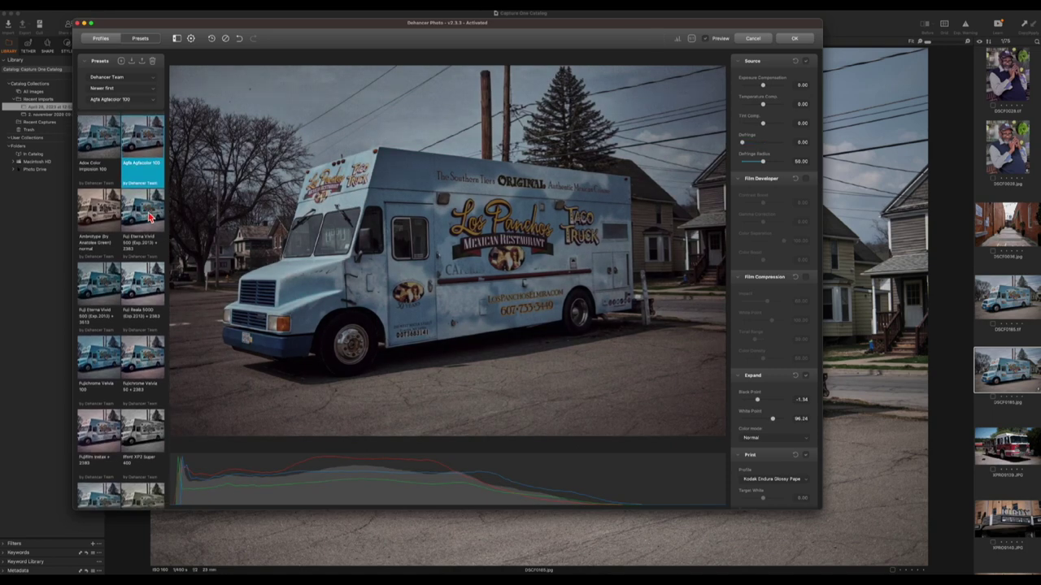
pyautogui.click(150, 218)
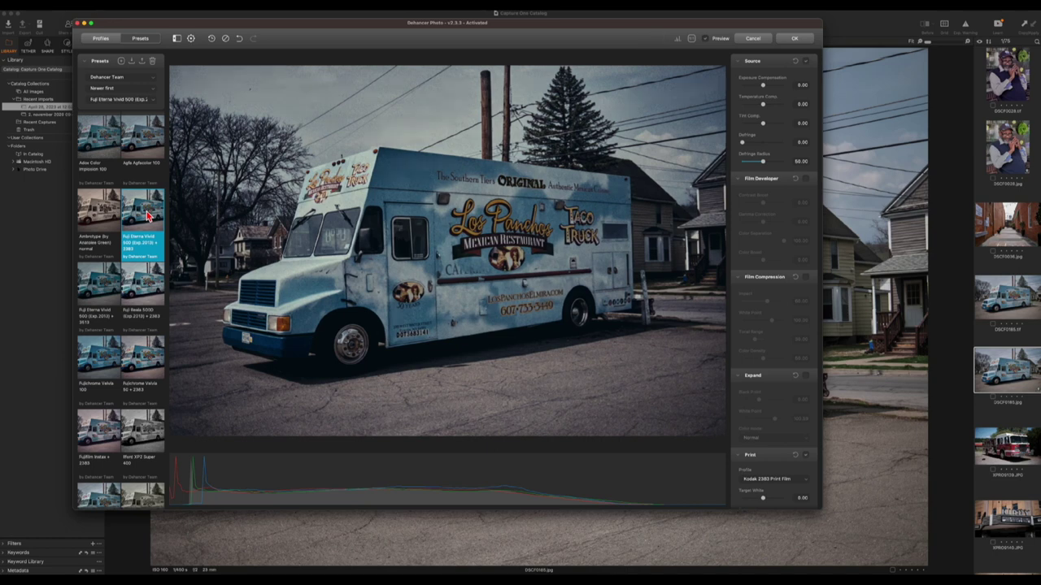
pyautogui.click(152, 298)
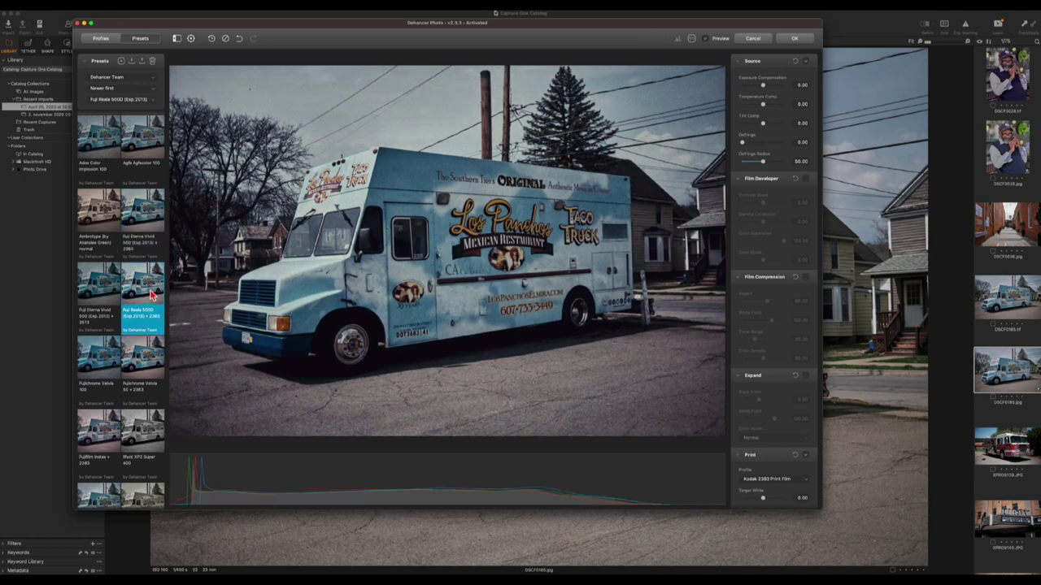
# Preview the Fujichrome Velvia 50 + 2383, Velvia 100, Fujifilm Instax + 2383 and Kodak Aerocolor IV 125 presets on the truck photo
pyautogui.scroll(-3, 150, 326)
pyautogui.click(151, 296)
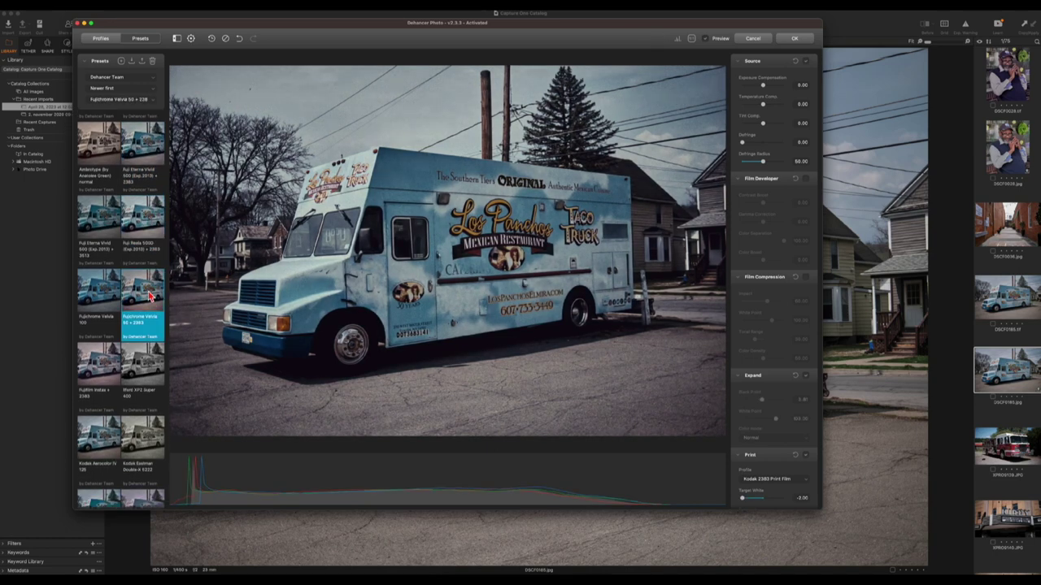
pyautogui.click(103, 298)
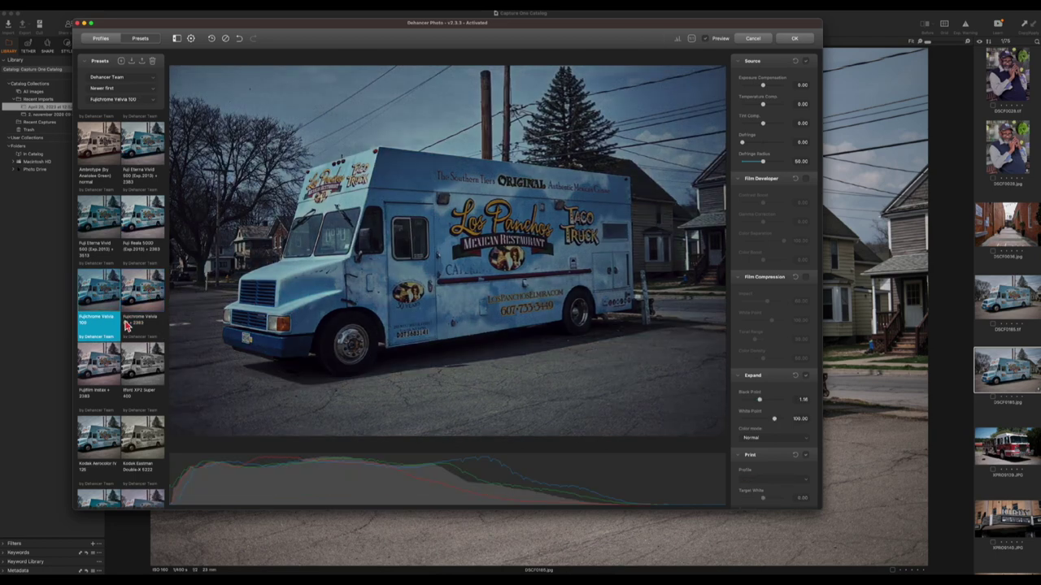
pyautogui.click(106, 371)
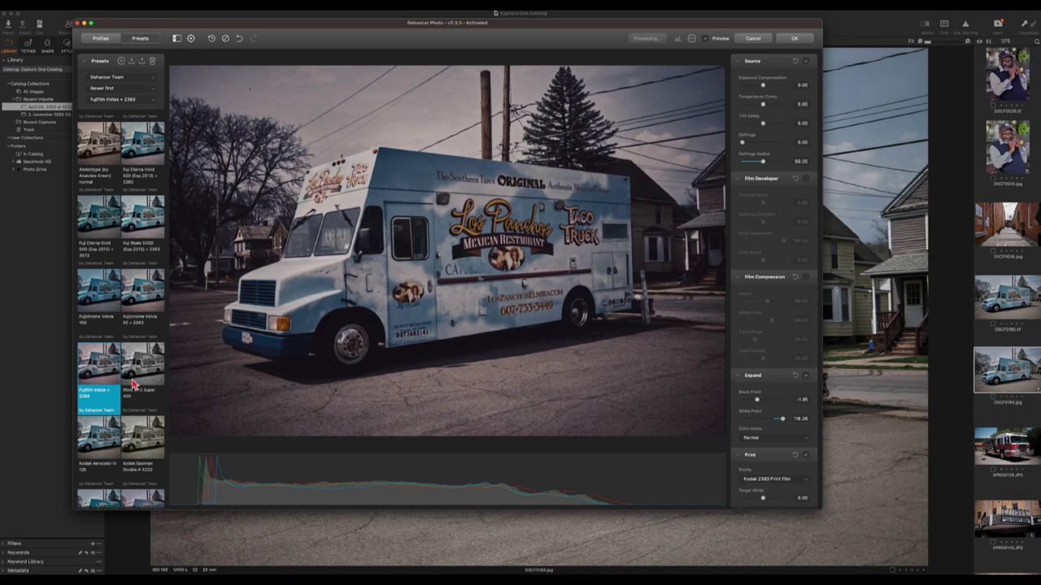
pyautogui.scroll(-2, 106, 371)
pyautogui.click(101, 366)
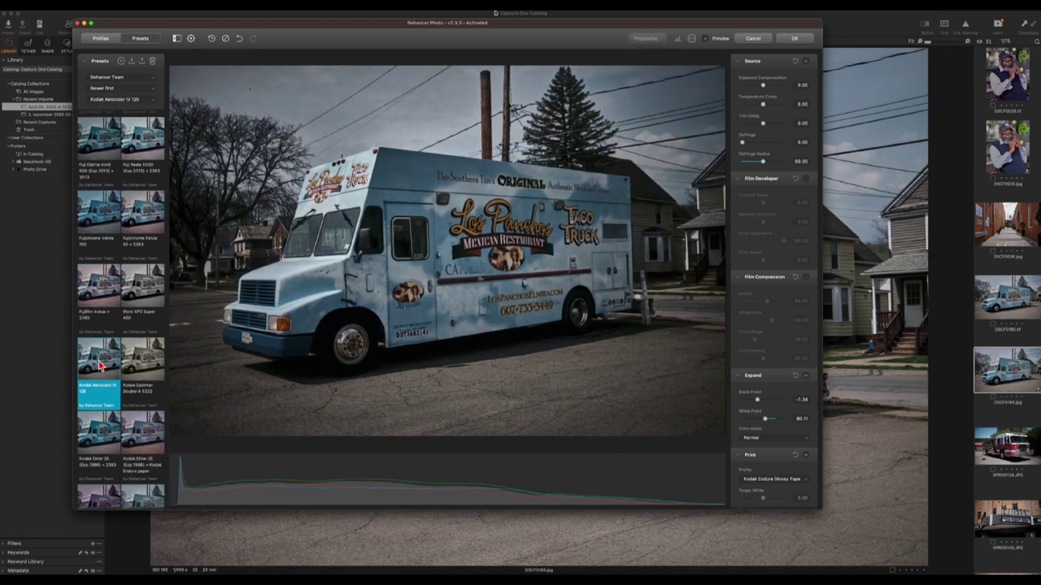
# Apply the Kodak Portra 400 + Endura preset to the truck photo and enable its Film Developer adjustments
pyautogui.scroll(-5, 116, 368)
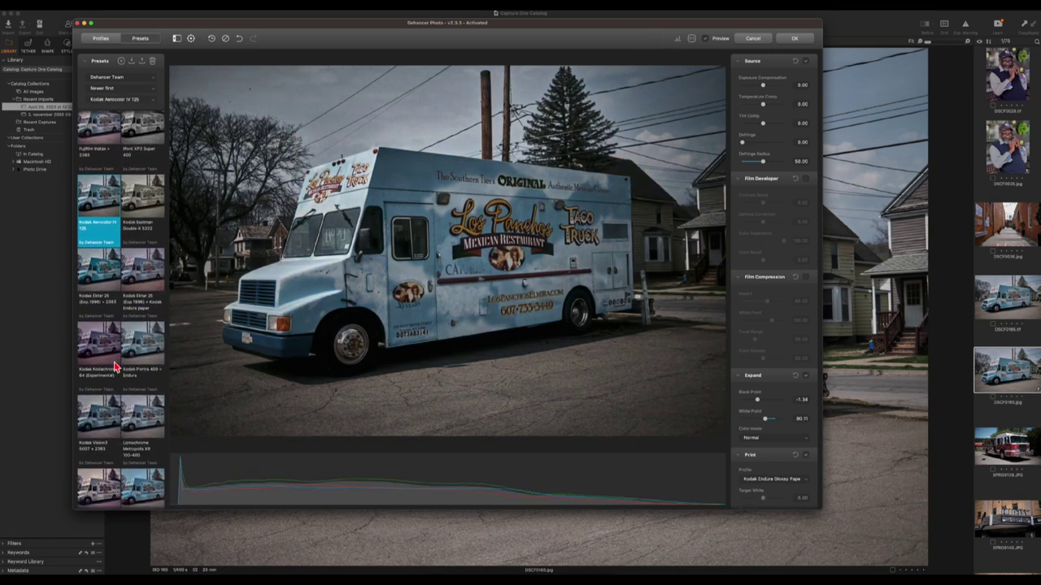
pyautogui.click(147, 344)
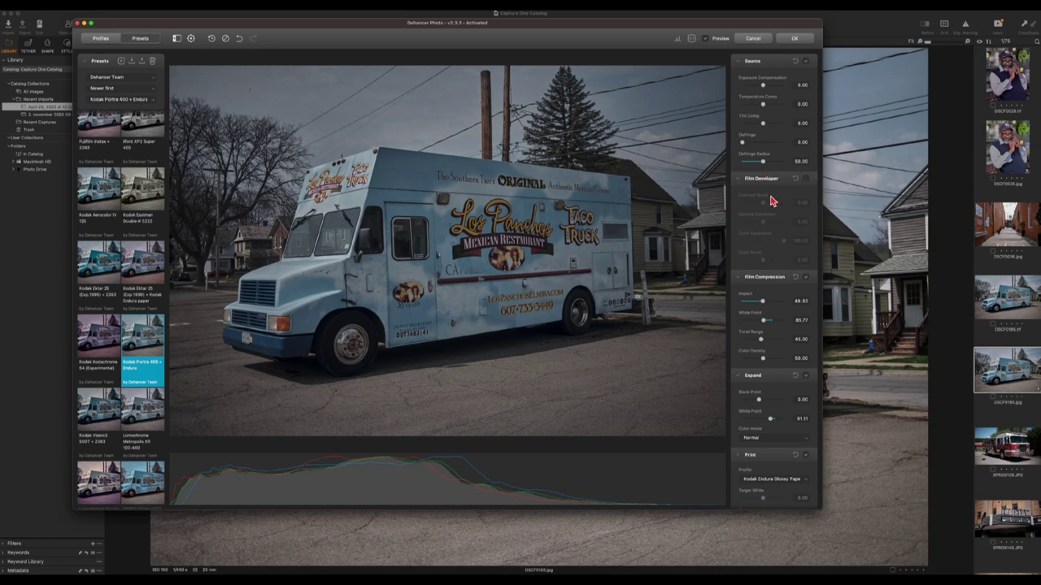
pyautogui.click(806, 179)
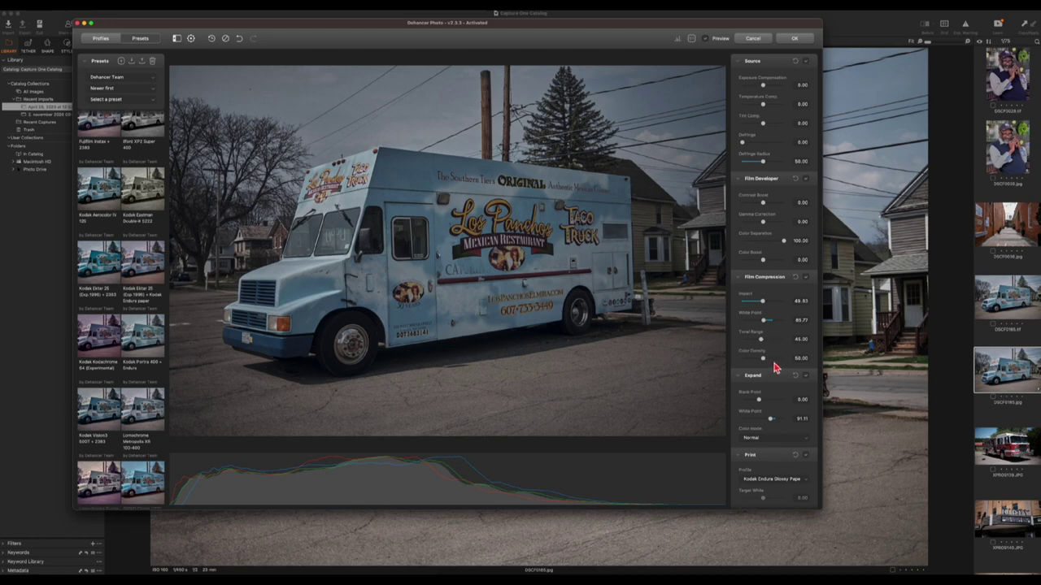
# Try a Film Compression Color Density of 100 and return it to 50
pyautogui.moveTo(765, 363); pyautogui.dragTo(789, 362)
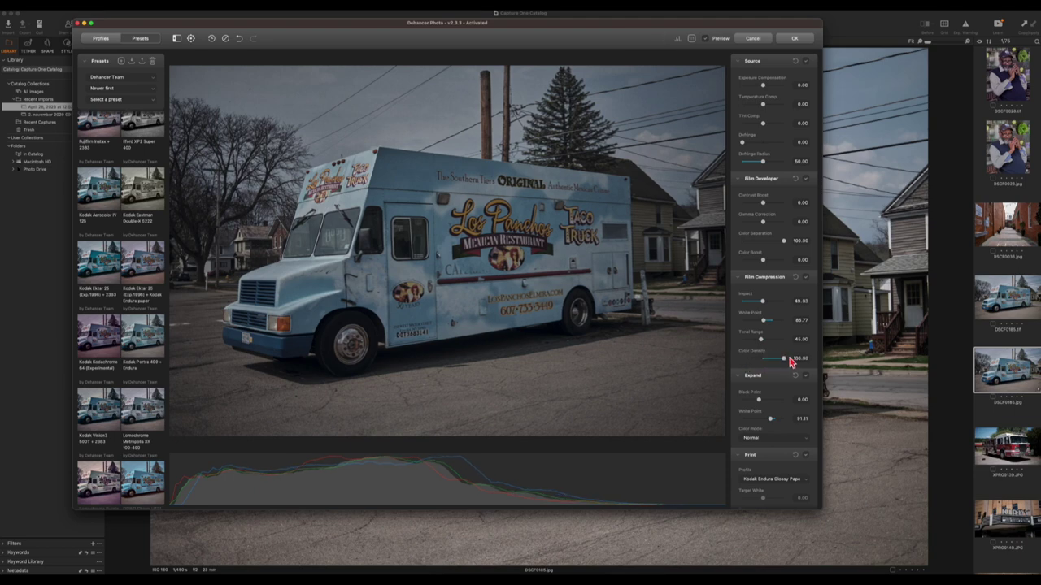
pyautogui.moveTo(786, 364); pyautogui.dragTo(764, 364)
# Enable the Color Head adjustments for the truck photo and continue to the Film Grain settings
pyautogui.scroll(-5, 764, 364)
pyautogui.scroll(-3, 765, 364)
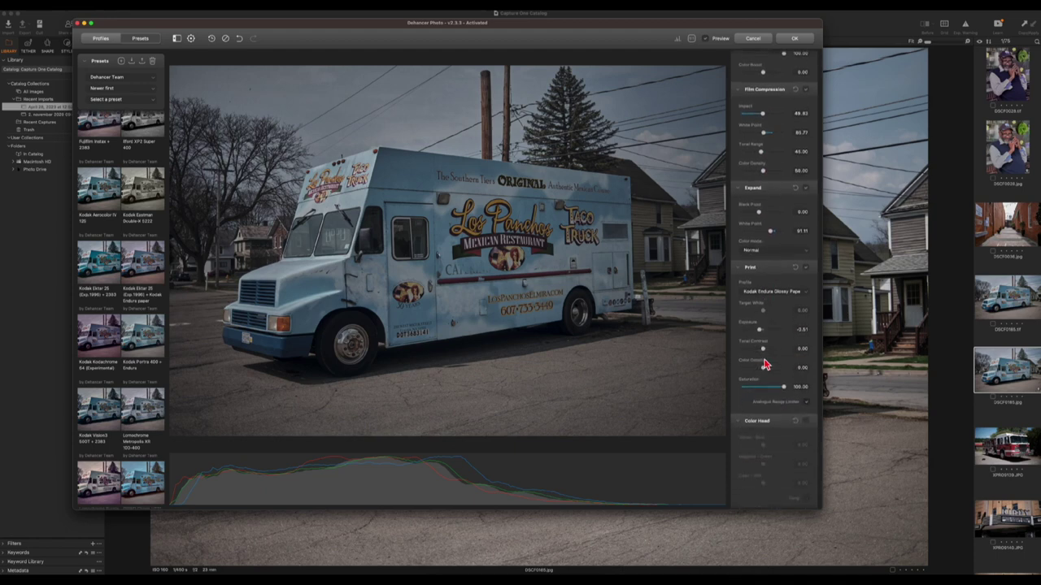
pyautogui.scroll(-2, 764, 364)
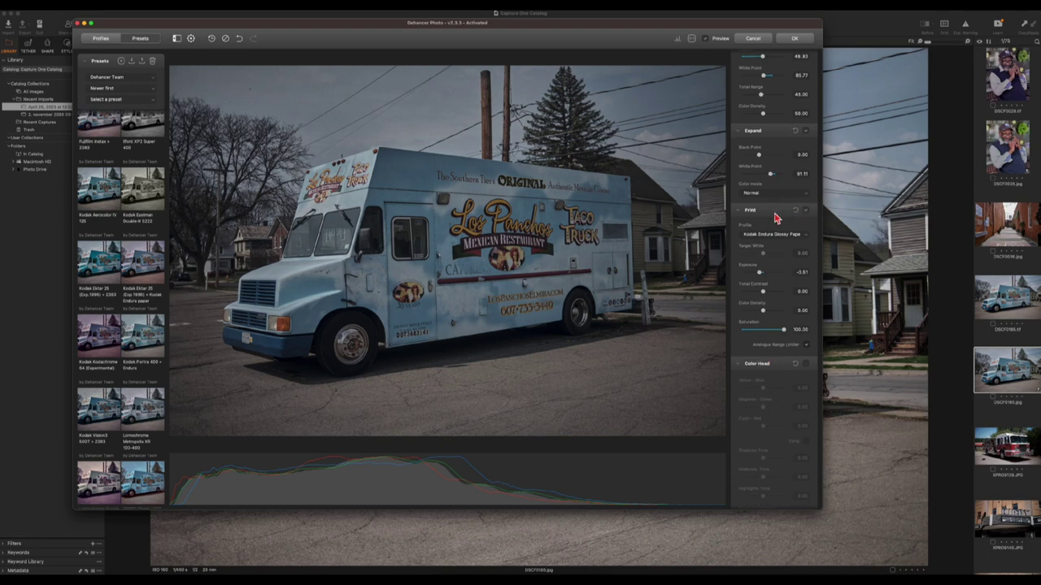
pyautogui.scroll(-4, 767, 360)
pyautogui.click(812, 281)
pyautogui.scroll(-8, 793, 344)
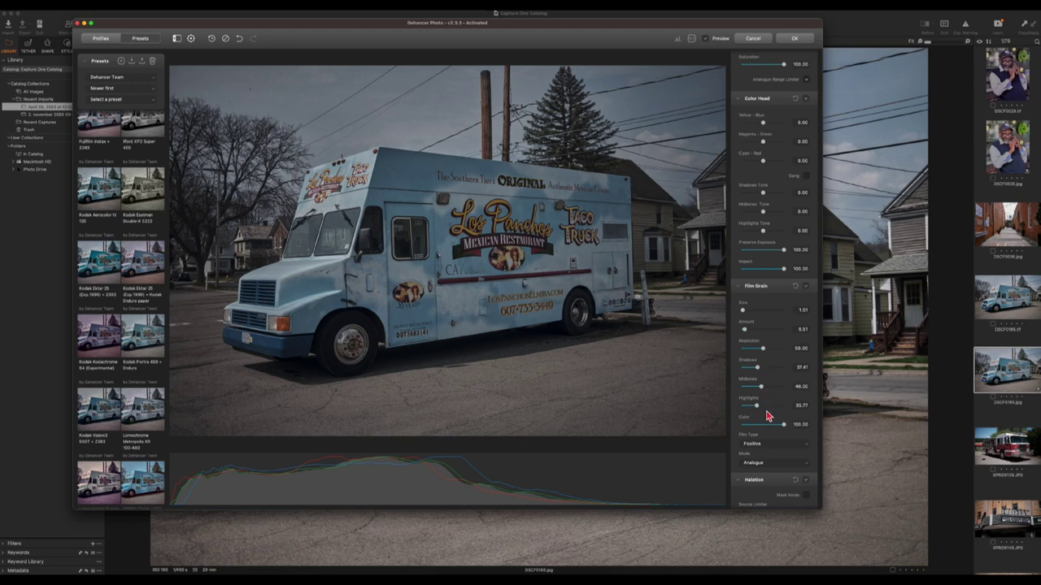
# Examine the Film Grain, Halation, Bloom and Vignette settings of the Kodak Portra 400 + Endura preset on the truck photo
pyautogui.scroll(-3, 772, 429)
pyautogui.scroll(-2, 774, 429)
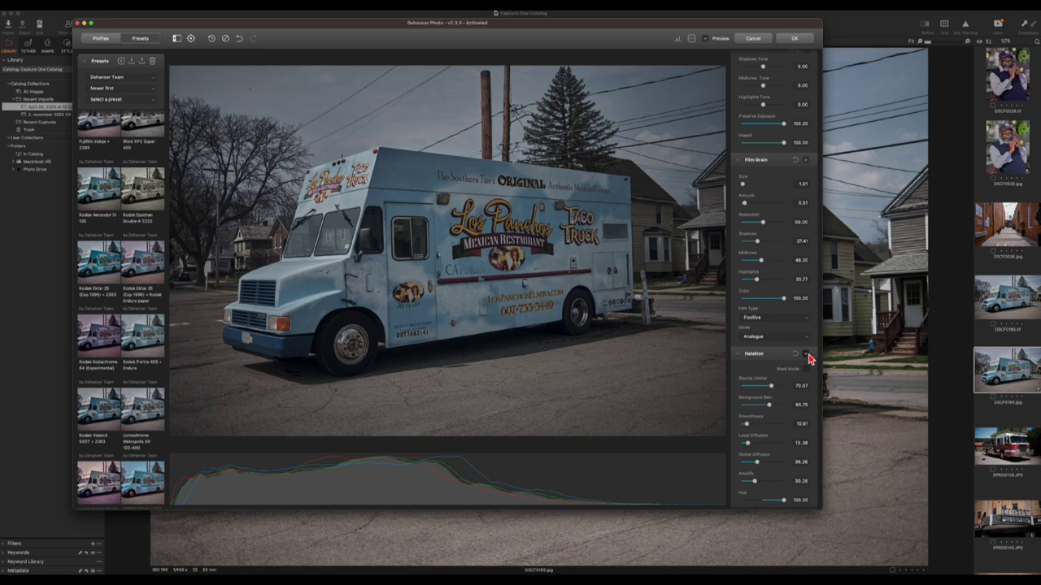
pyautogui.scroll(-5, 780, 390)
pyautogui.scroll(-6, 778, 397)
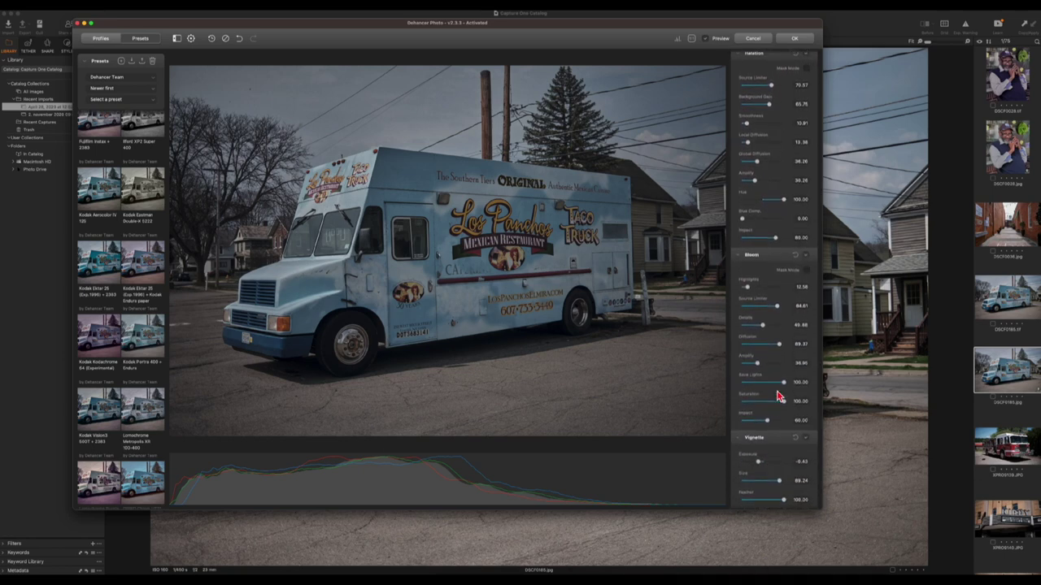
pyautogui.scroll(-1, 778, 397)
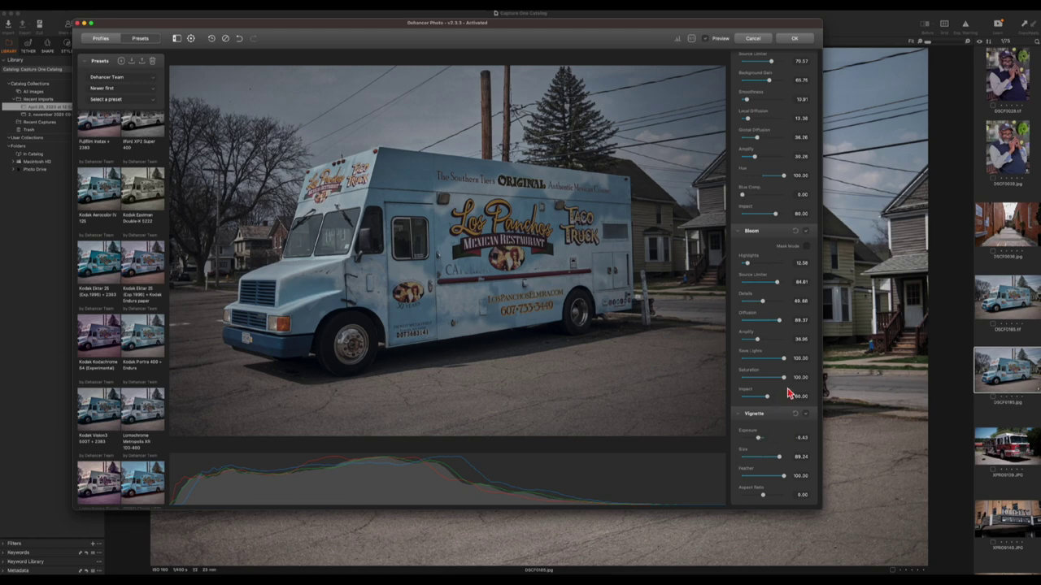
pyautogui.scroll(1, 792, 243)
pyautogui.scroll(10, 793, 242)
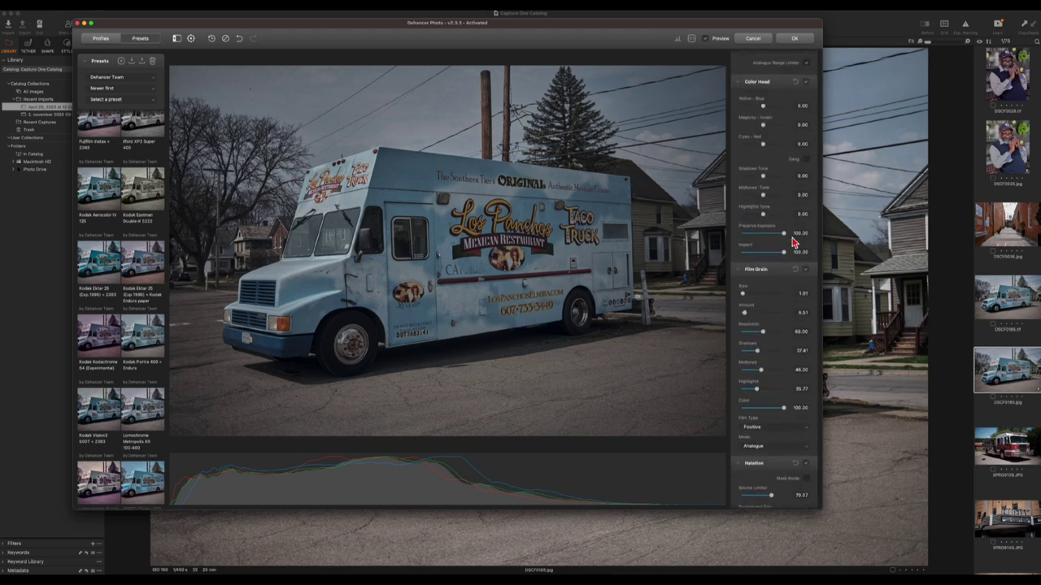
# Compare the truck photo with and without the film emulation, ending with the effect preview on
pyautogui.click(704, 39)
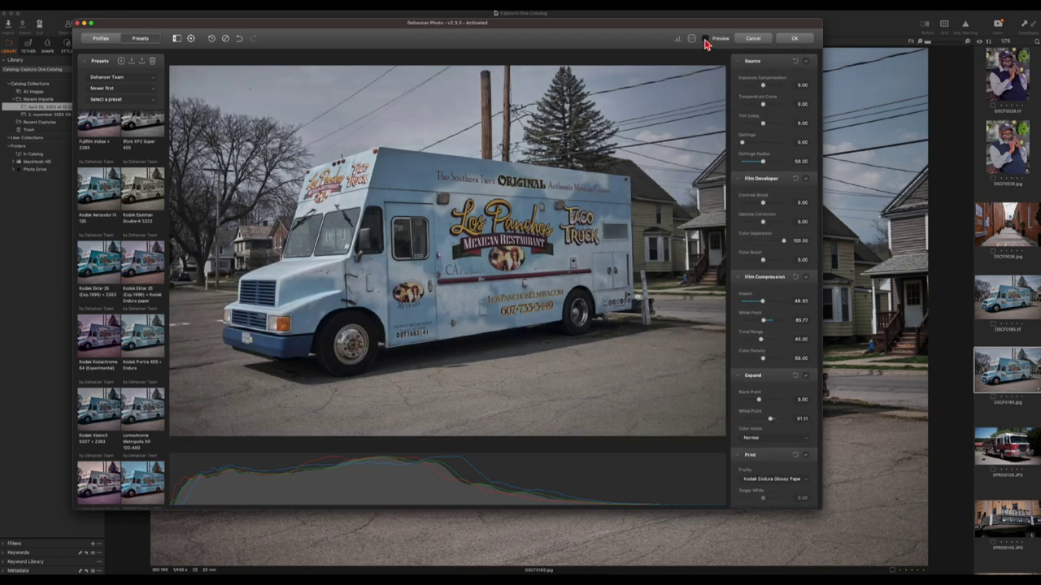
pyautogui.click(704, 39)
pyautogui.click(705, 39)
pyautogui.click(704, 39)
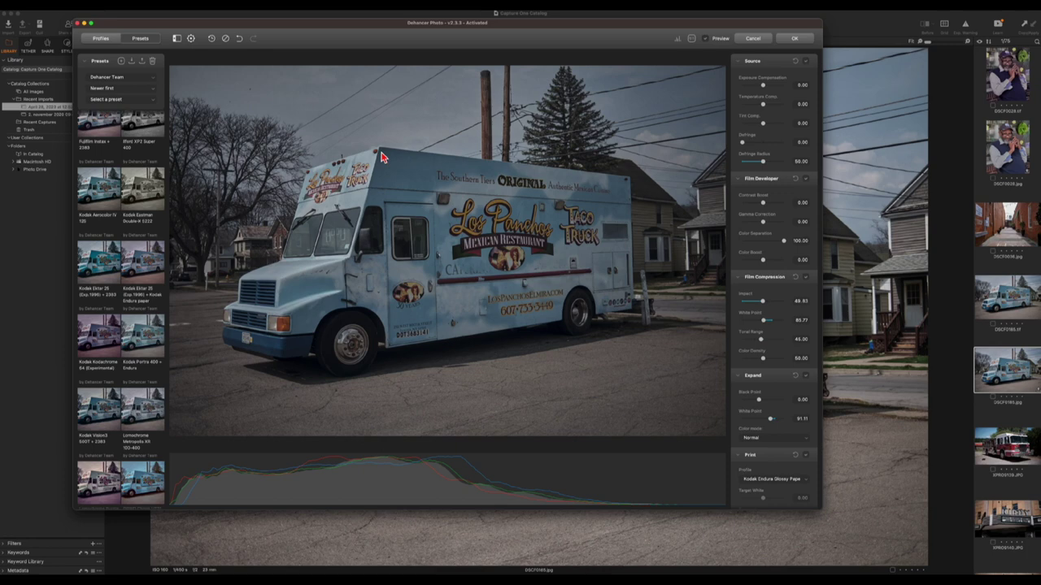
# Apply the Fuji Eterna Vivid 500 (Exp.2013) + 2383 preset to the truck photo
pyautogui.scroll(3, 158, 197)
pyautogui.scroll(3, 159, 196)
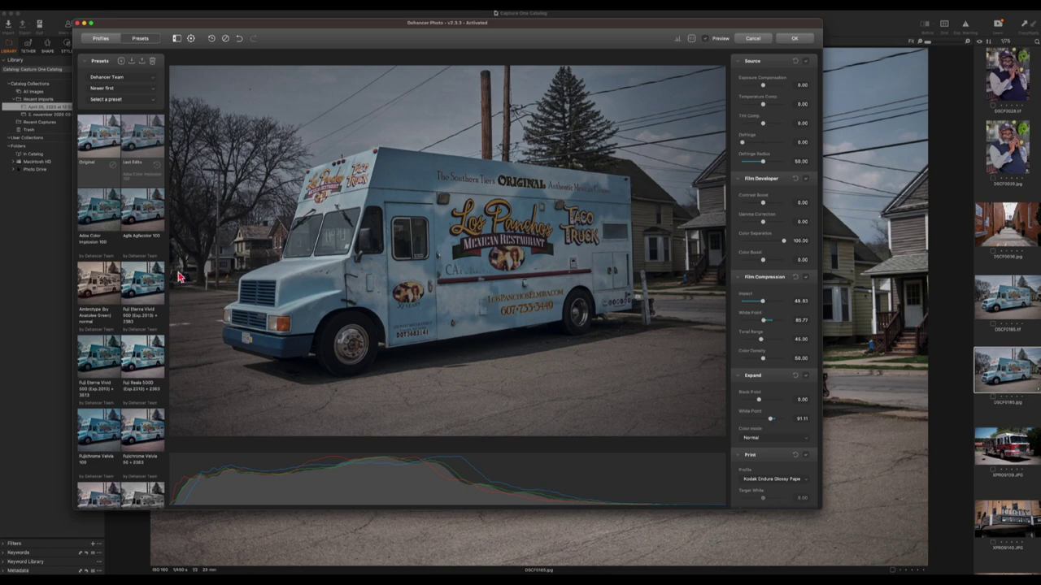
pyautogui.click(146, 297)
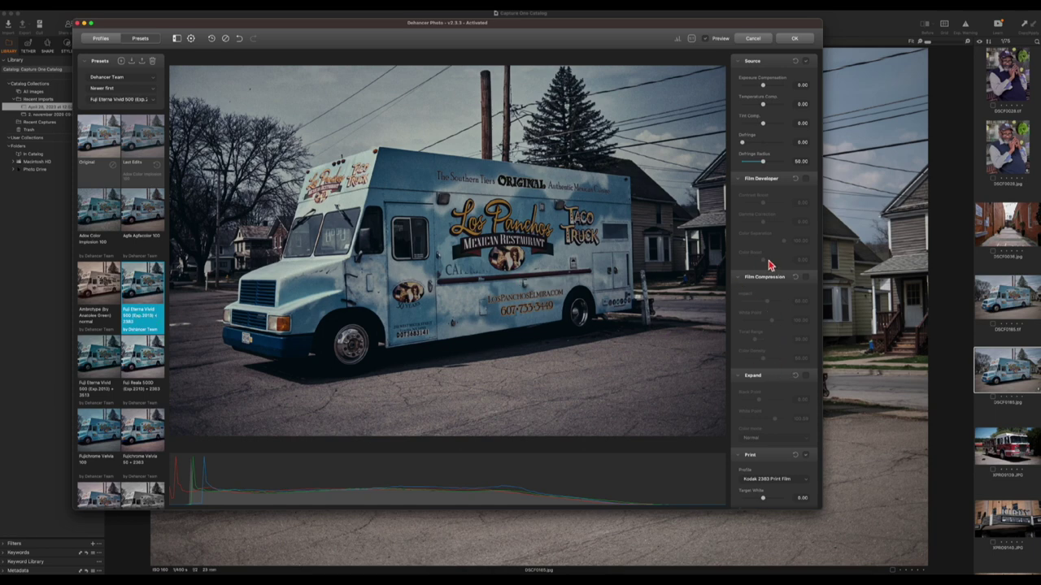
# Toggle the Film Grain effect off and on, and set its Size to 1, Amount to 20 and Resolution to 50
pyautogui.scroll(-5, 770, 265)
pyautogui.scroll(-10, 768, 265)
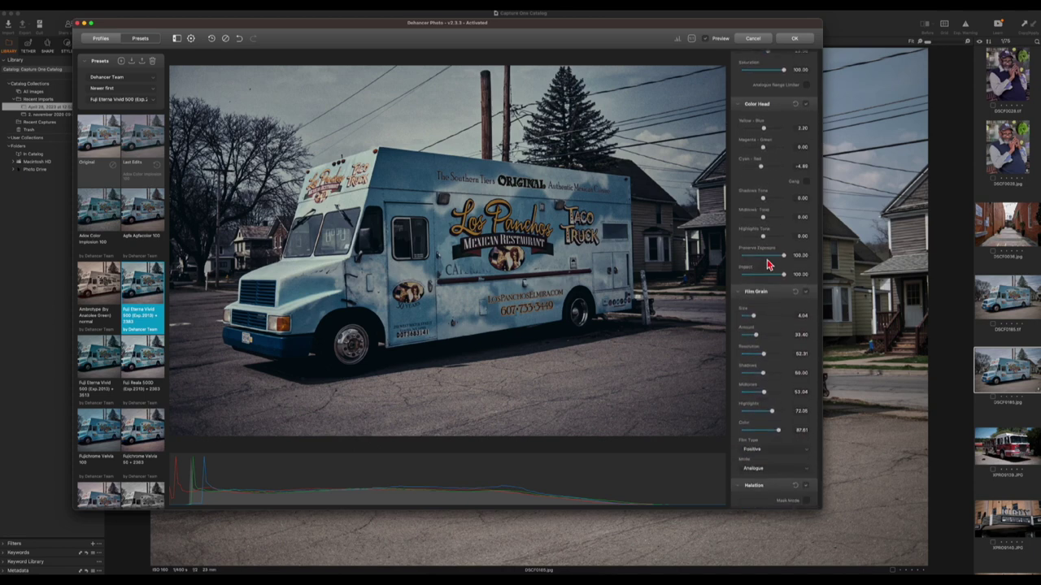
pyautogui.scroll(-1, 767, 265)
pyautogui.click(807, 284)
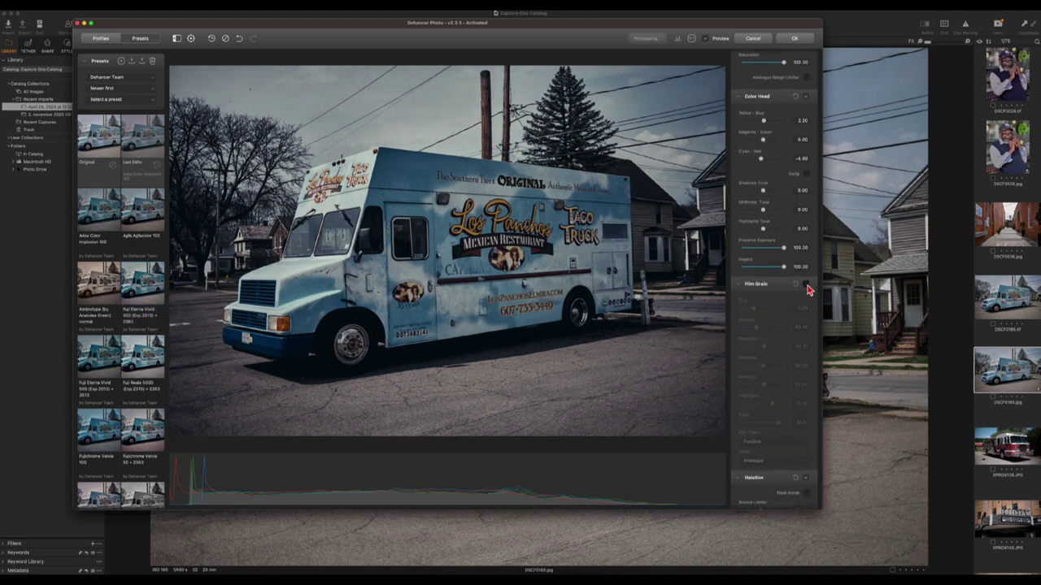
pyautogui.moveTo(755, 313)
pyautogui.mouseDown()
pyautogui.moveTo(743, 315)
pyautogui.moveTo(798, 313)
pyautogui.moveTo(736, 314)
pyautogui.mouseUp()
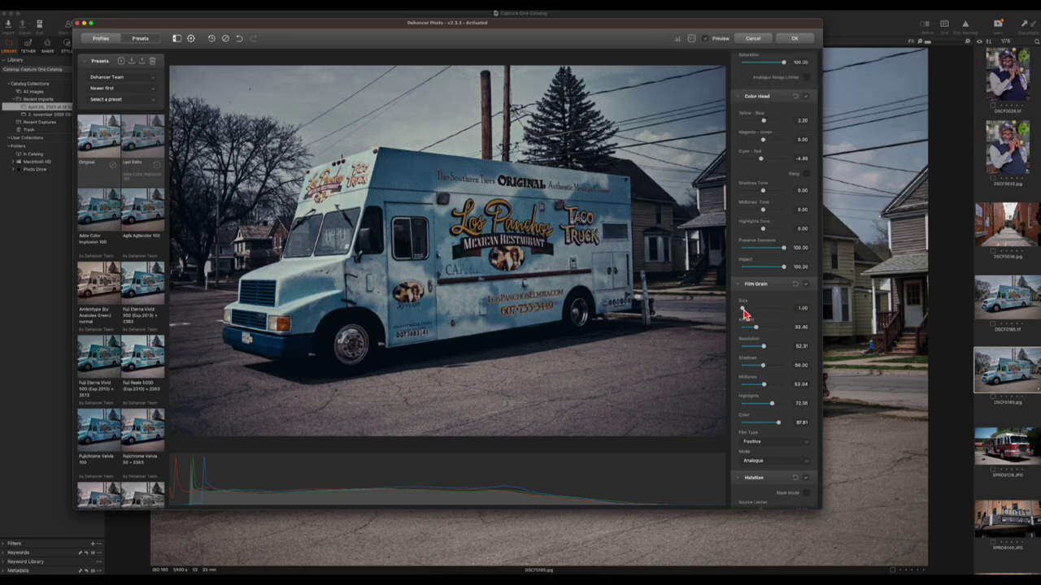
pyautogui.moveTo(743, 314)
pyautogui.mouseDown()
pyautogui.moveTo(797, 313)
pyautogui.moveTo(740, 309)
pyautogui.moveTo(755, 330)
pyautogui.moveTo(741, 330)
pyautogui.moveTo(789, 332)
pyautogui.moveTo(749, 333)
pyautogui.mouseUp()
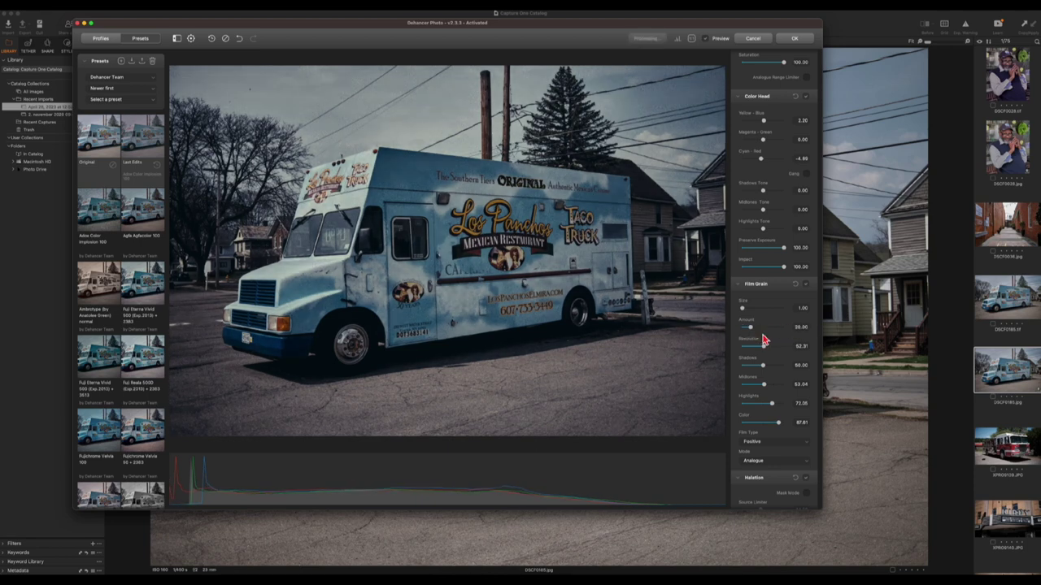
pyautogui.moveTo(766, 348)
pyautogui.mouseDown()
pyautogui.moveTo(786, 351)
pyautogui.moveTo(747, 352)
pyautogui.moveTo(782, 352)
pyautogui.moveTo(768, 351)
pyautogui.mouseUp()
pyautogui.doubleClick(767, 351)
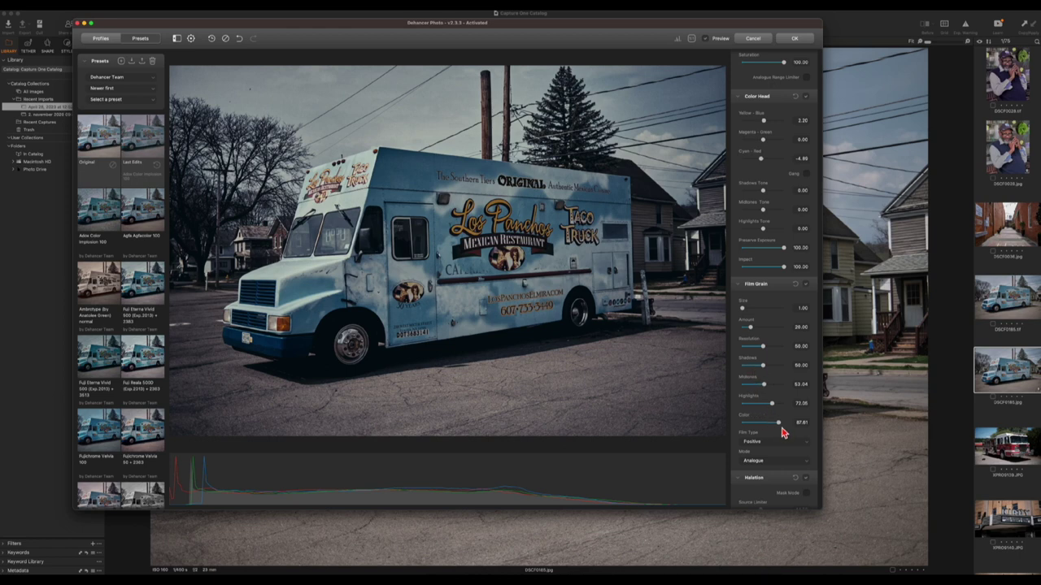
# Try the Negative film type and the Digital (experimental) grain mode, returning them to Positive and Analogue
pyautogui.click(809, 444)
pyautogui.click(794, 437)
pyautogui.click(804, 445)
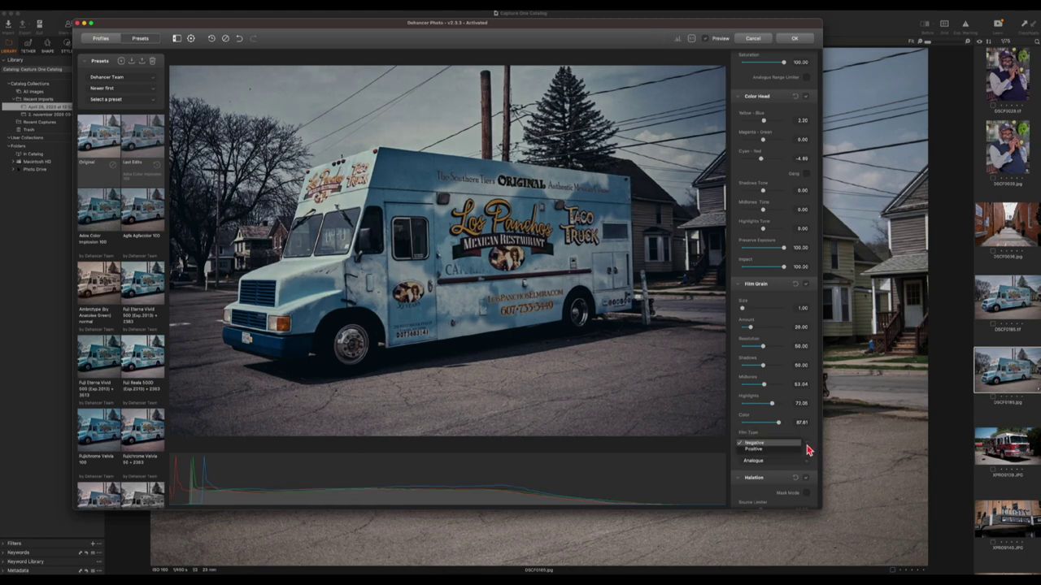
pyautogui.click(800, 449)
pyautogui.click(808, 462)
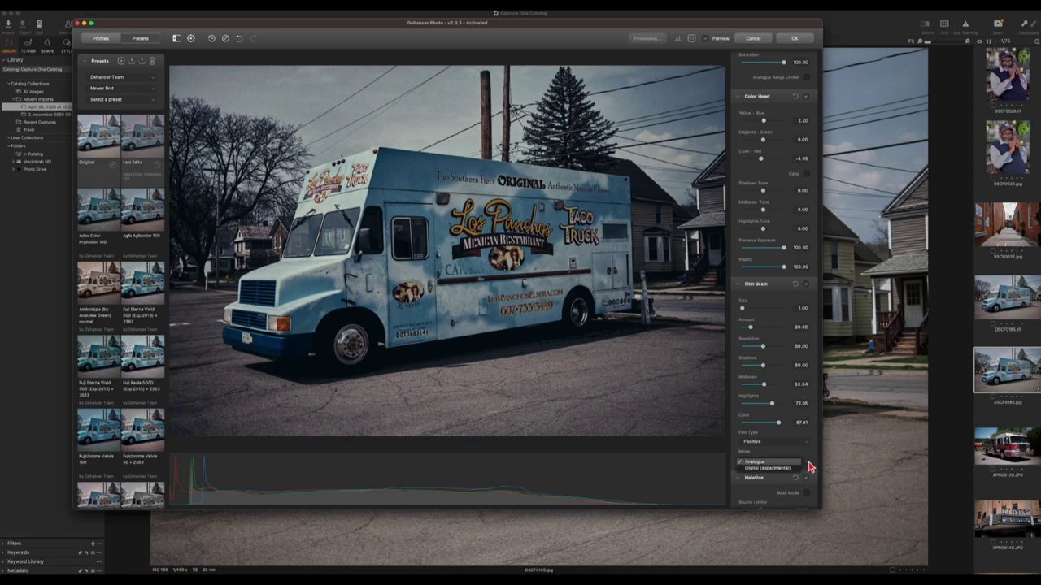
pyautogui.click(793, 470)
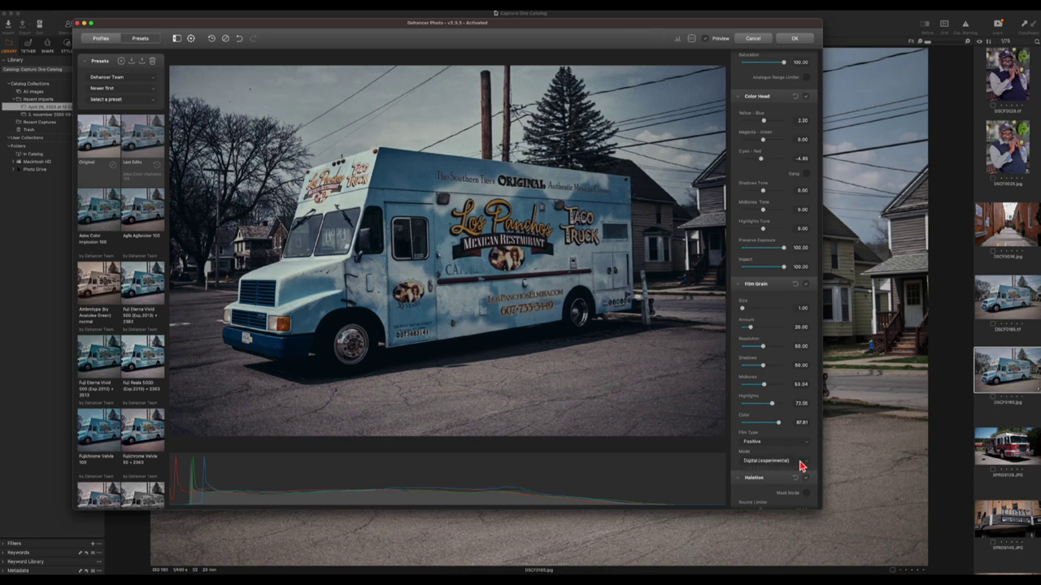
pyautogui.click(808, 462)
pyautogui.click(797, 456)
# Render the truck photo with the current film settings and view the resulting TIFF in Capture One
pyautogui.click(795, 40)
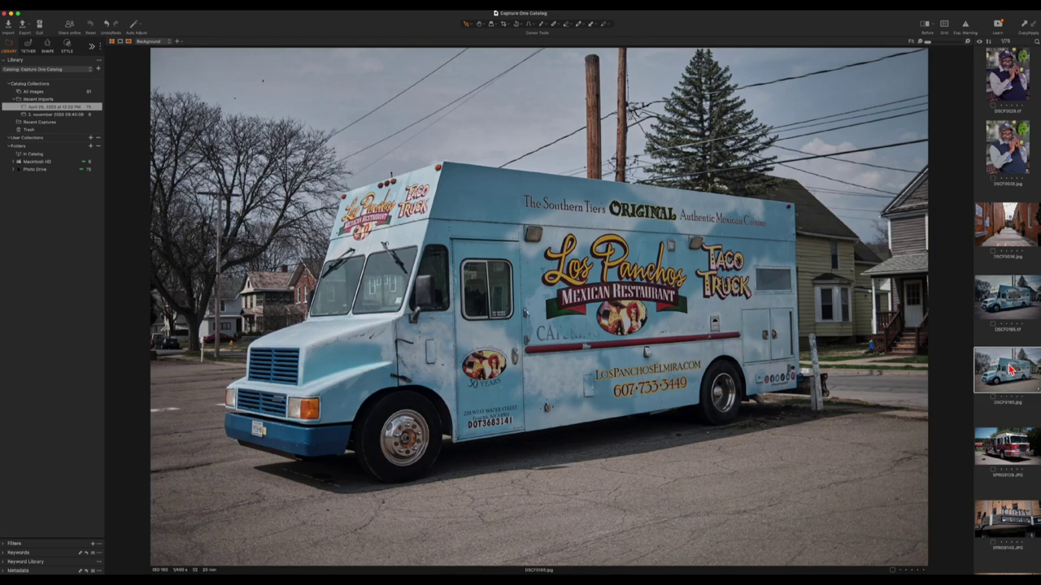
pyautogui.click(1012, 314)
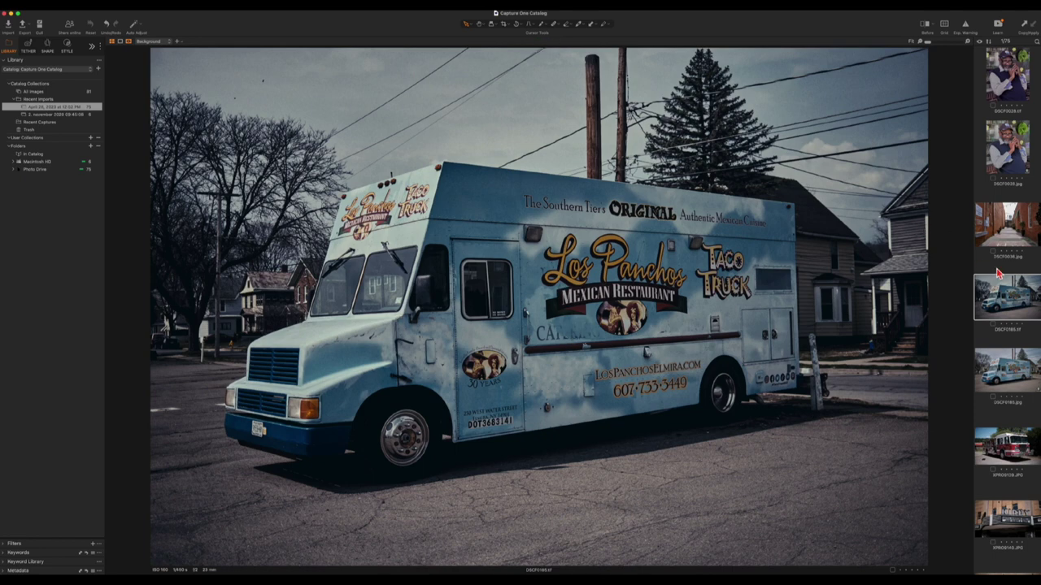
# Open the frontal Kirby theatre photo for editing in Dehancer Photo and enlarge the plugin window to fill most of the screen
pyautogui.scroll(-5, 996, 281)
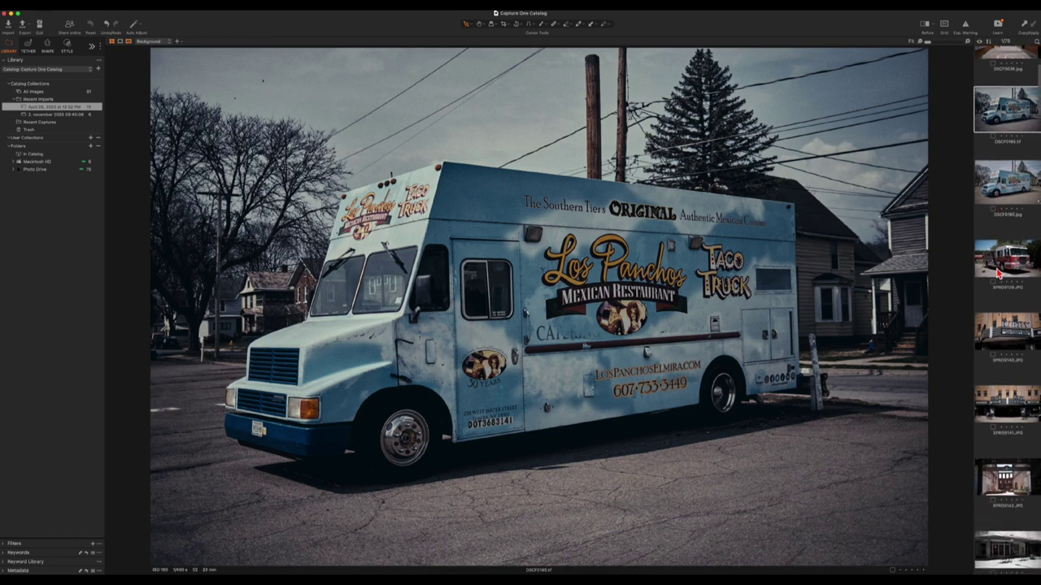
pyautogui.click(1005, 407)
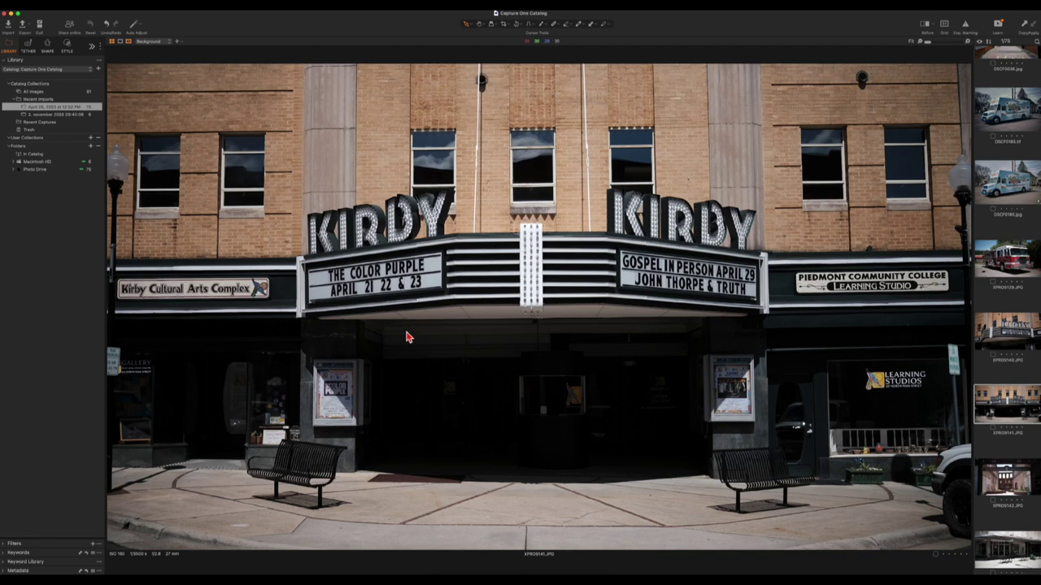
pyautogui.rightClick(418, 105)
pyautogui.moveTo(490, 149)
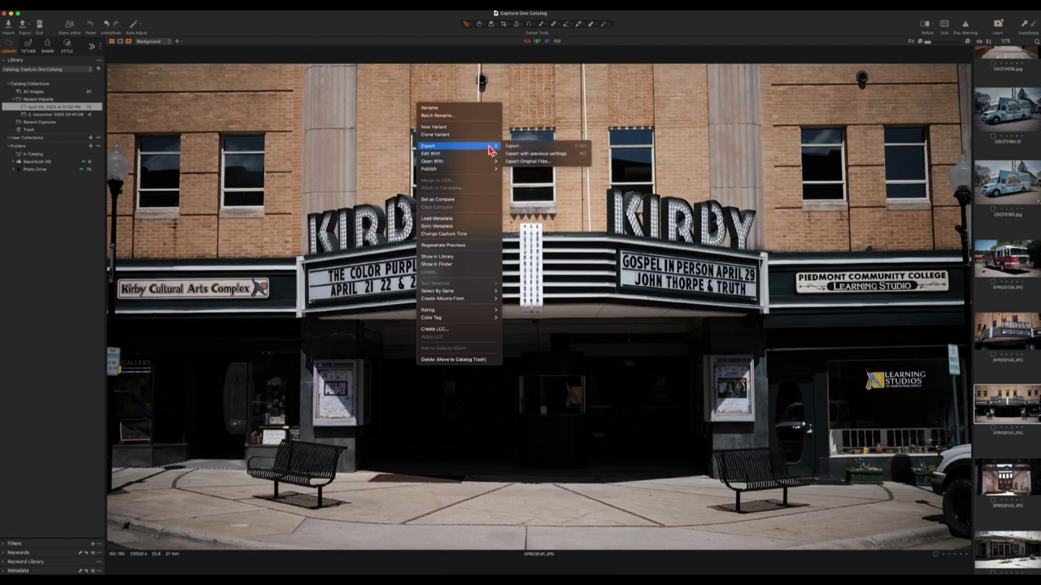
pyautogui.click(539, 173)
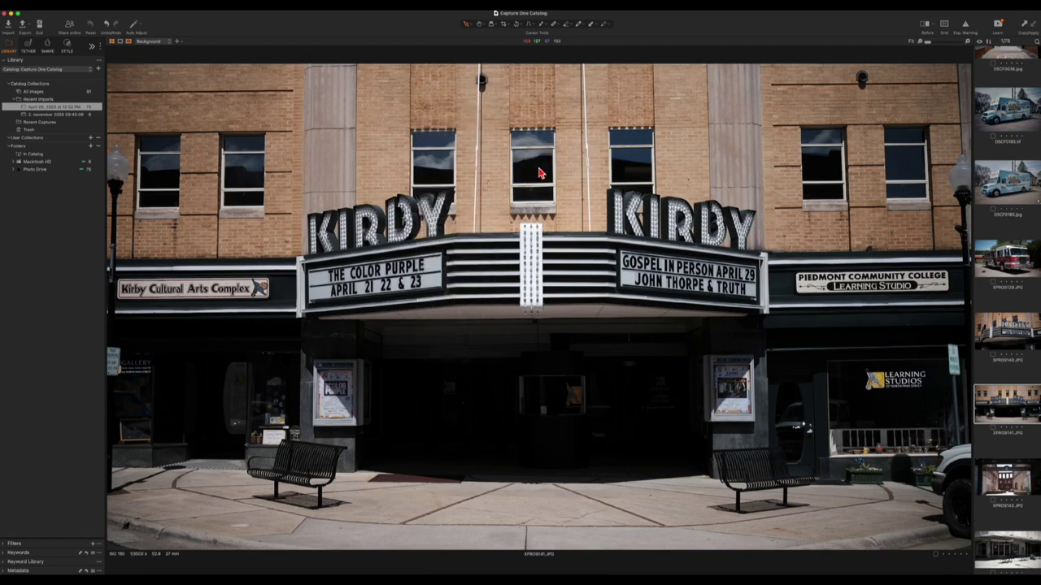
pyautogui.click(585, 375)
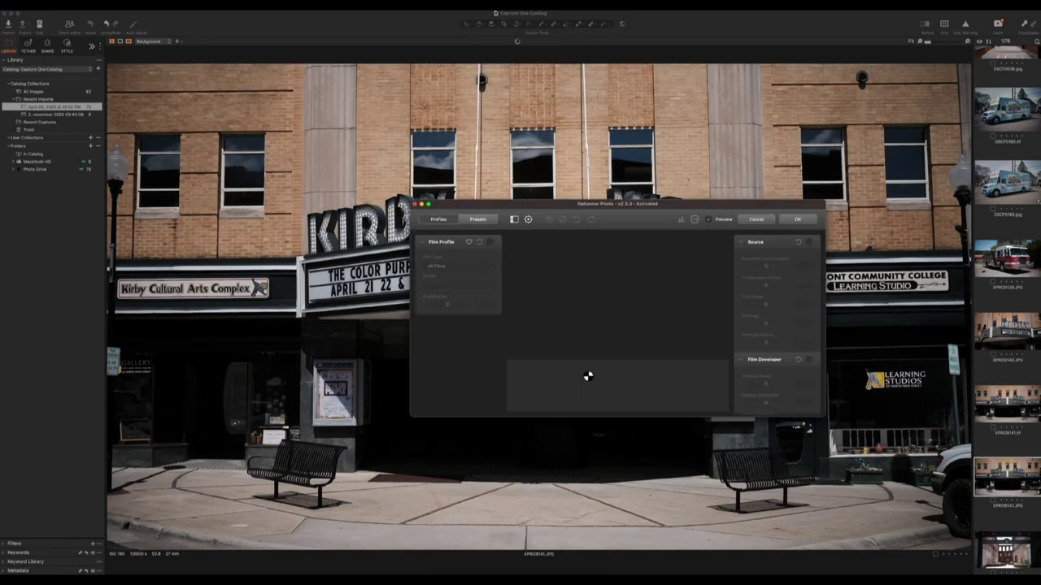
pyautogui.moveTo(450, 210); pyautogui.dragTo(175, 48)
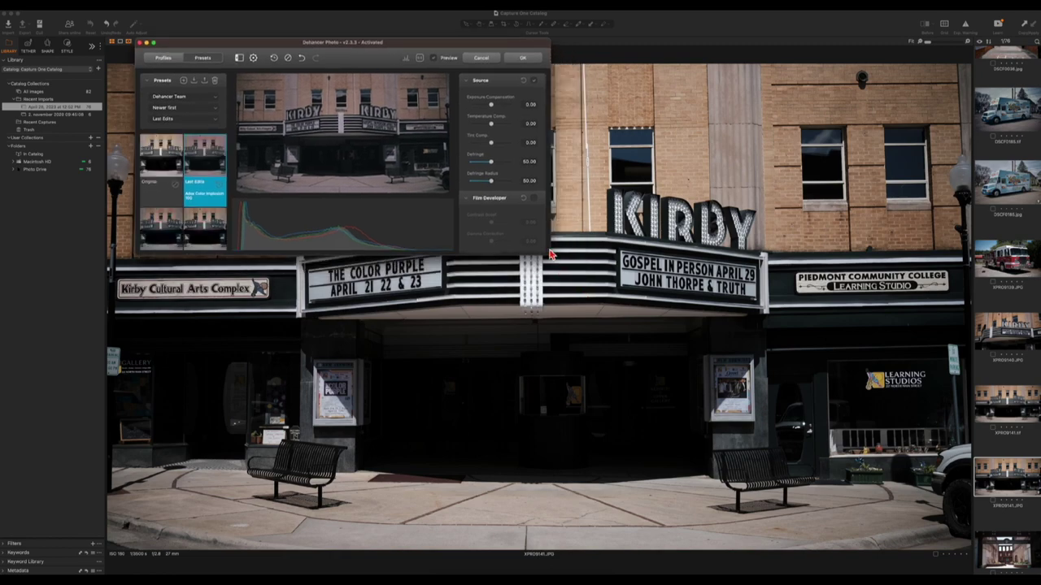
pyautogui.moveTo(553, 260); pyautogui.dragTo(952, 557)
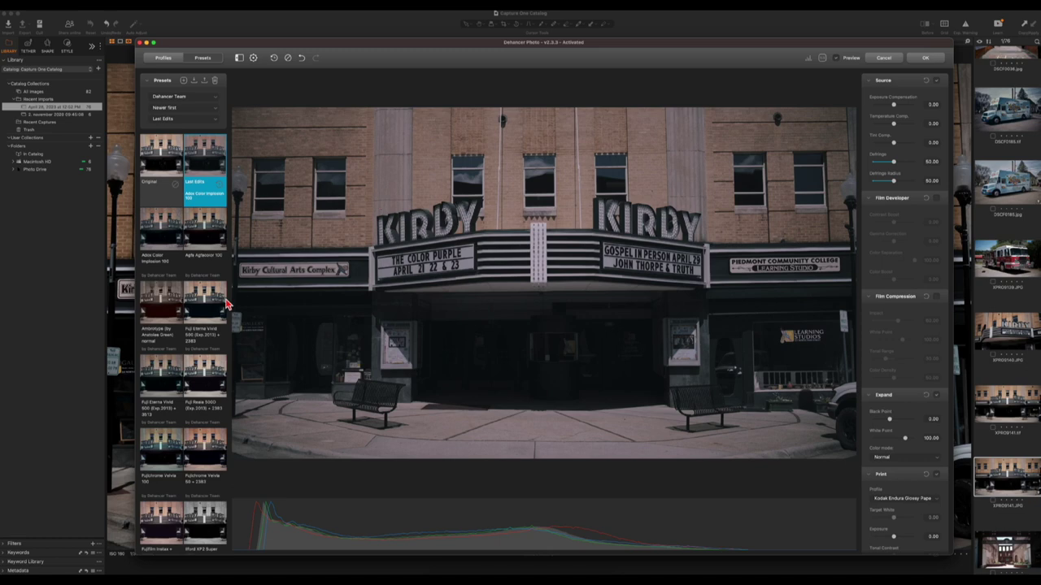
# Preview the Agfa Agfacolor 100, Fuji Eterna Vivid 500 + 2383, Fuji Reala 500D + 2383 and Svema Type-42 presets on the theatre photo
pyautogui.click(207, 245)
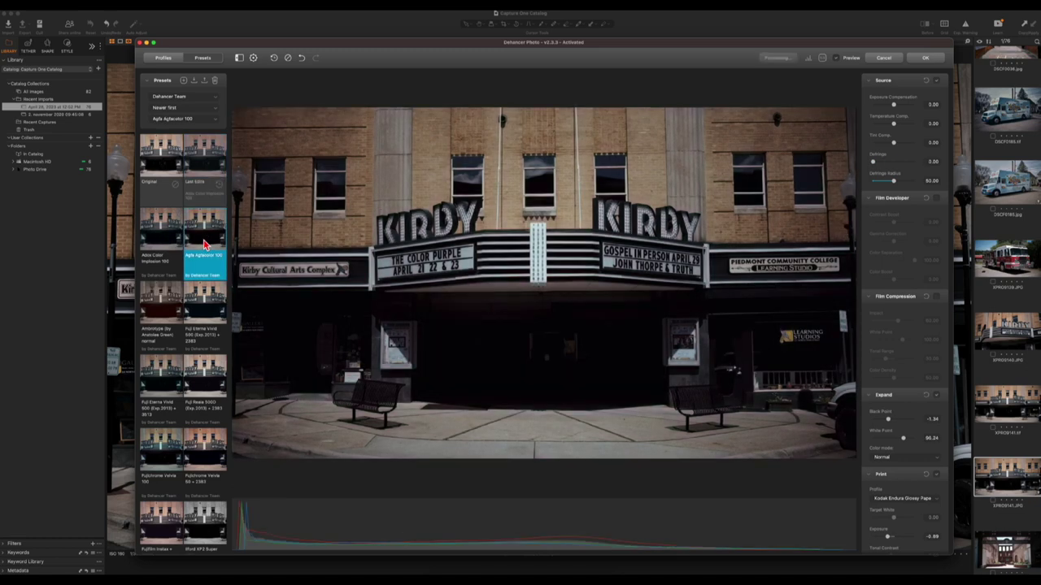
pyautogui.click(203, 314)
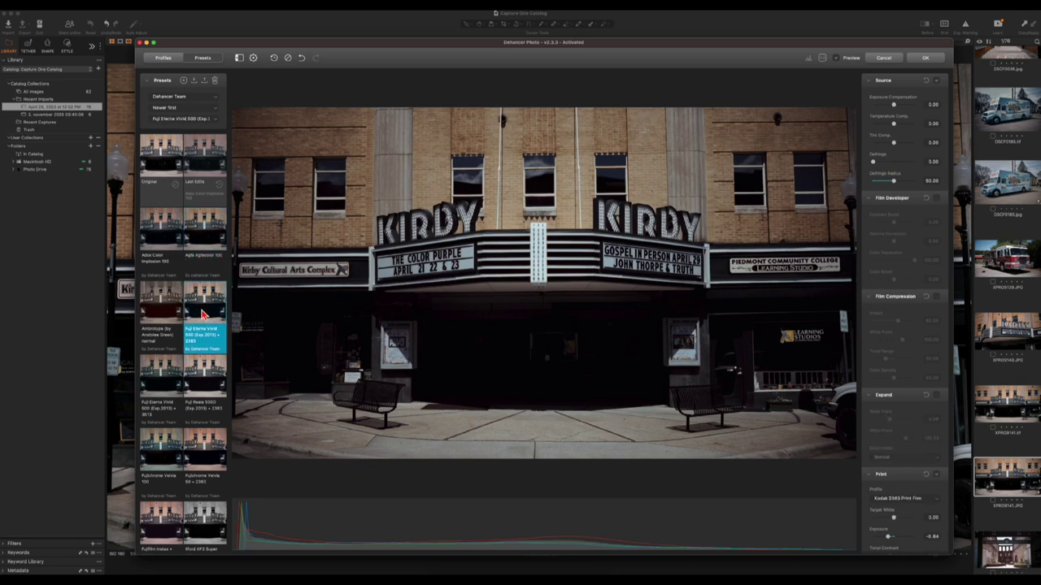
pyautogui.scroll(-3, 206, 323)
pyautogui.click(207, 326)
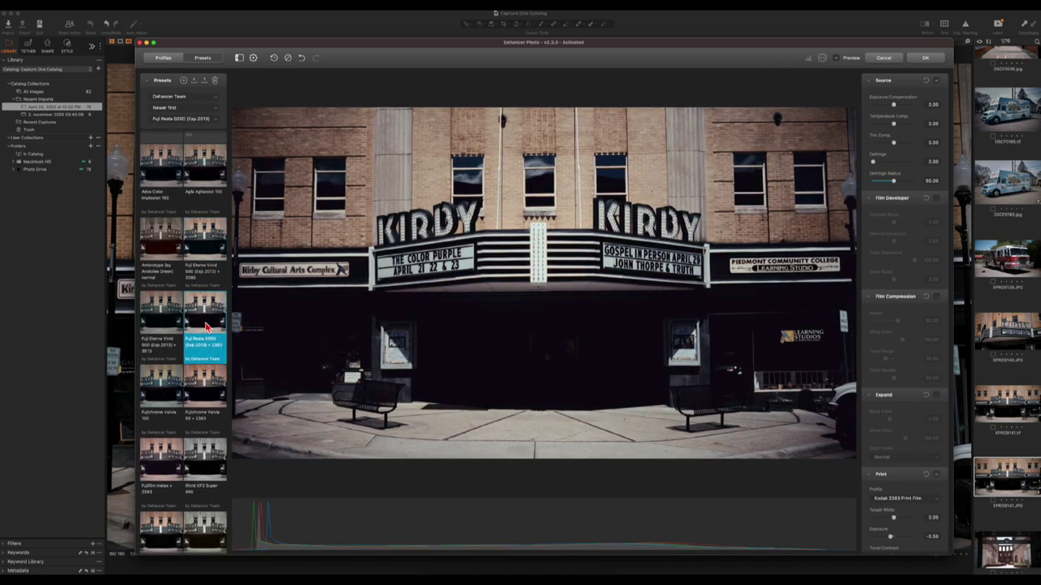
pyautogui.scroll(-10, 207, 326)
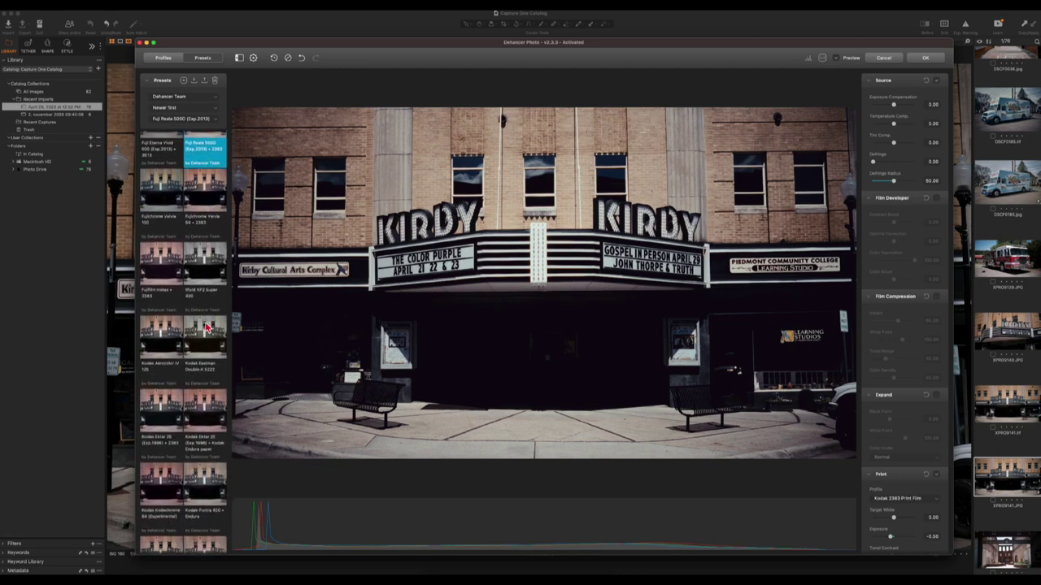
pyautogui.scroll(-10, 206, 326)
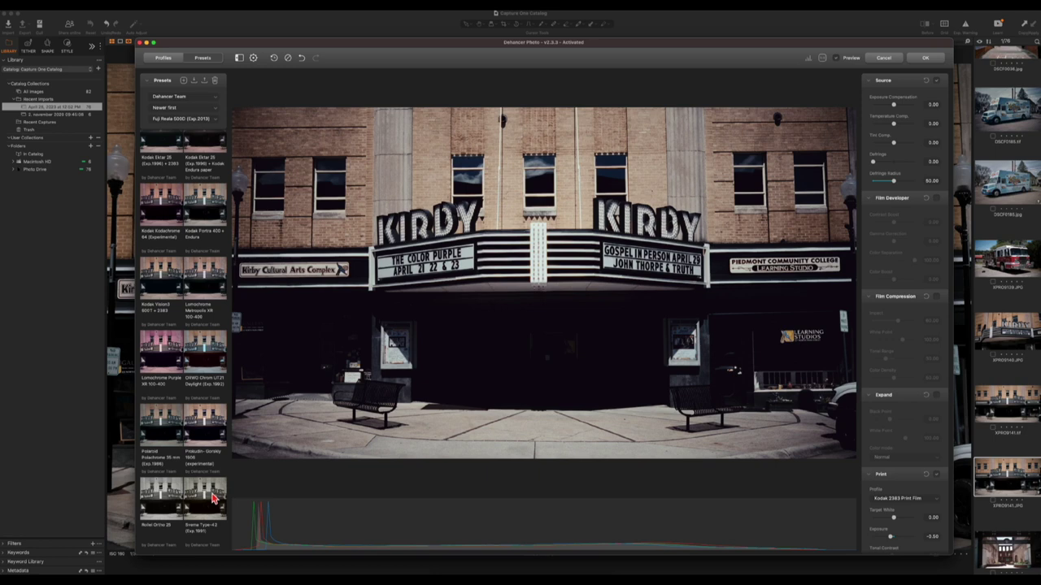
pyautogui.click(213, 497)
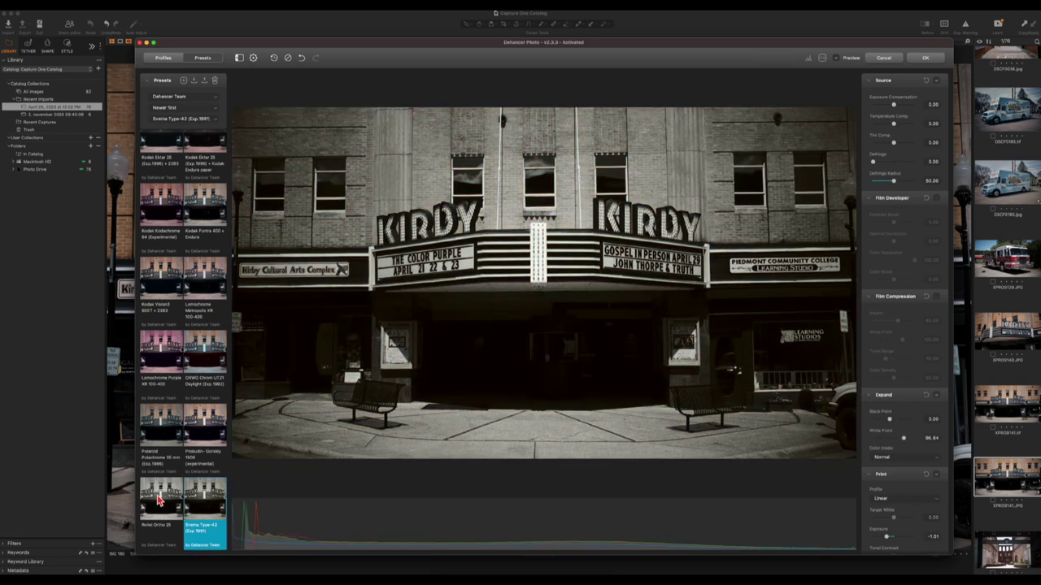
# Apply the Rollei Ortho 25 preset to the theatre photo, render it, and view the resulting TIFF in Capture One
pyautogui.click(159, 500)
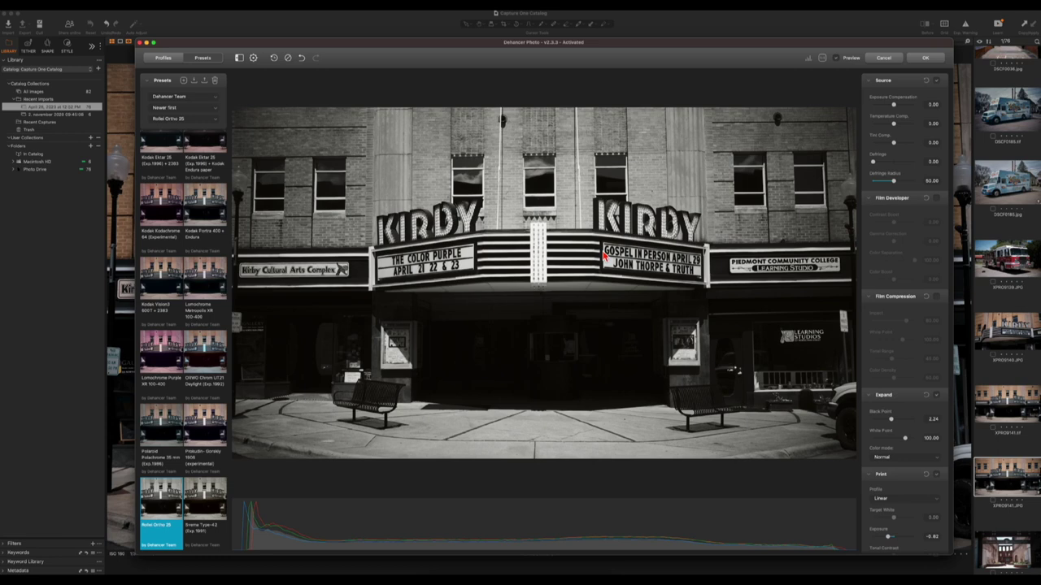
pyautogui.click(925, 60)
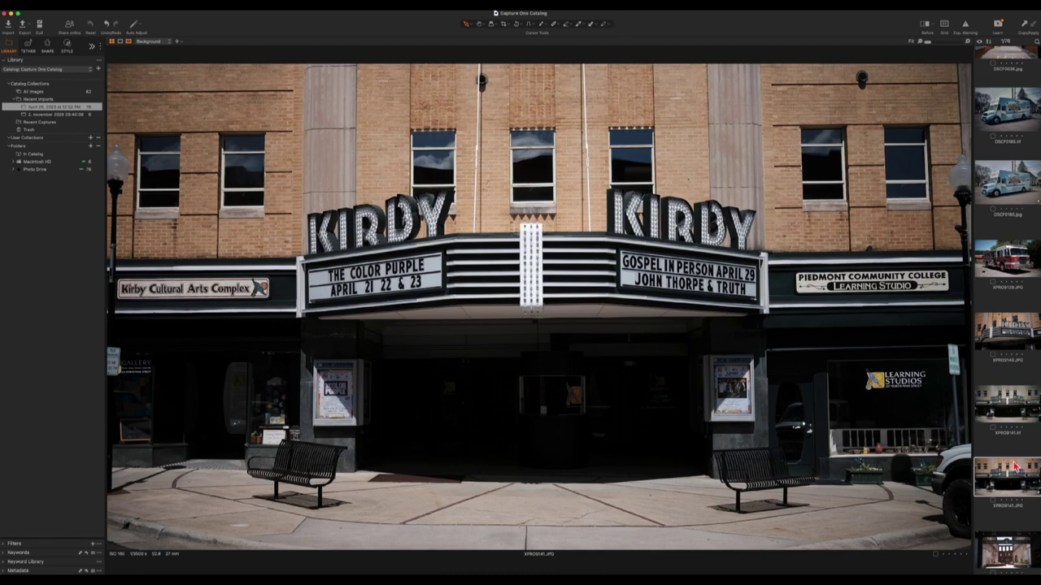
pyautogui.click(1010, 415)
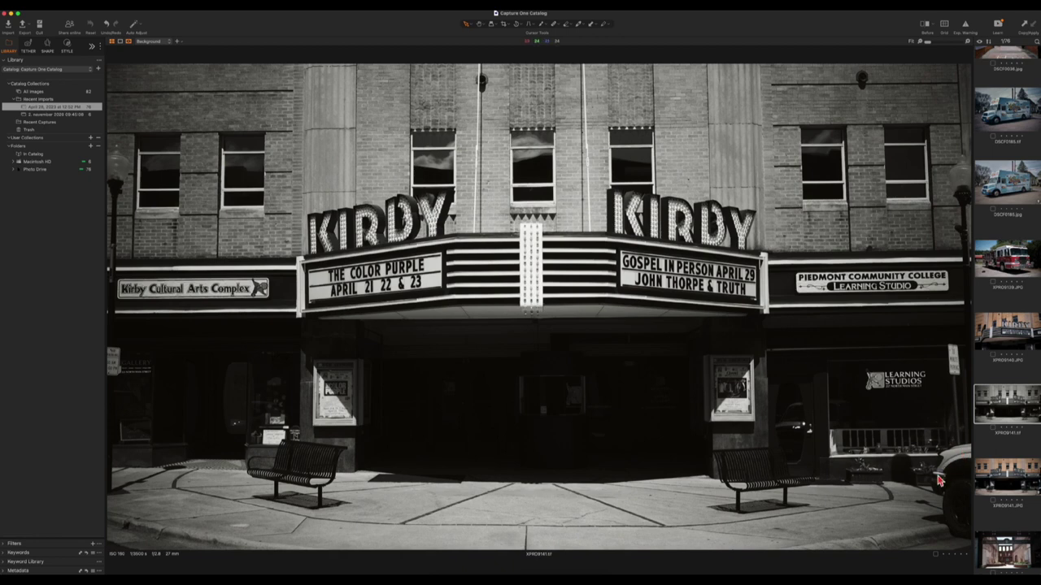
# Crop the black-and-white theatre photo with an unconstrained aspect ratio, trimming a narrow strip off its right edge
pyautogui.click(504, 25)
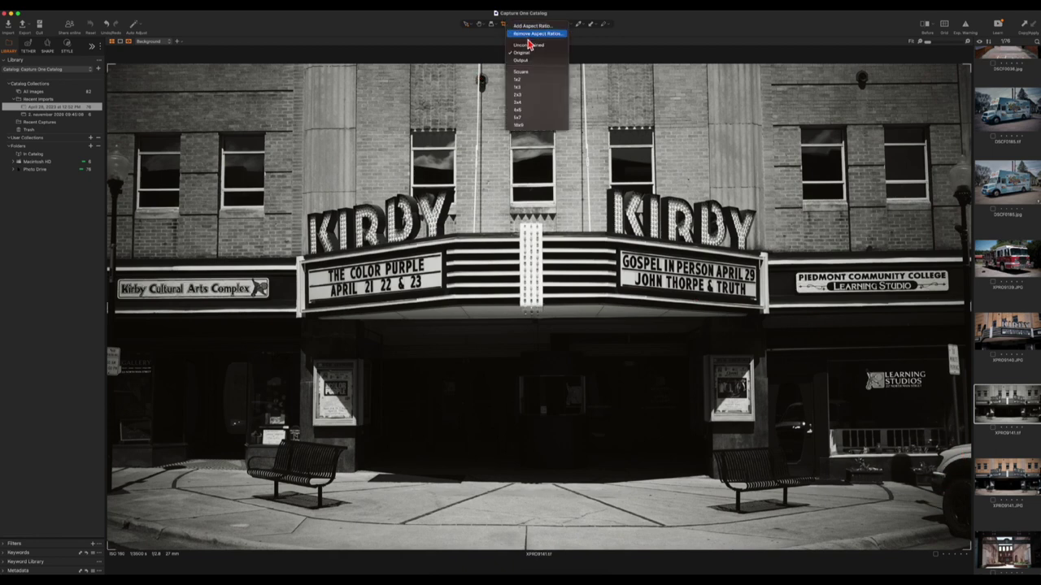
pyautogui.click(531, 46)
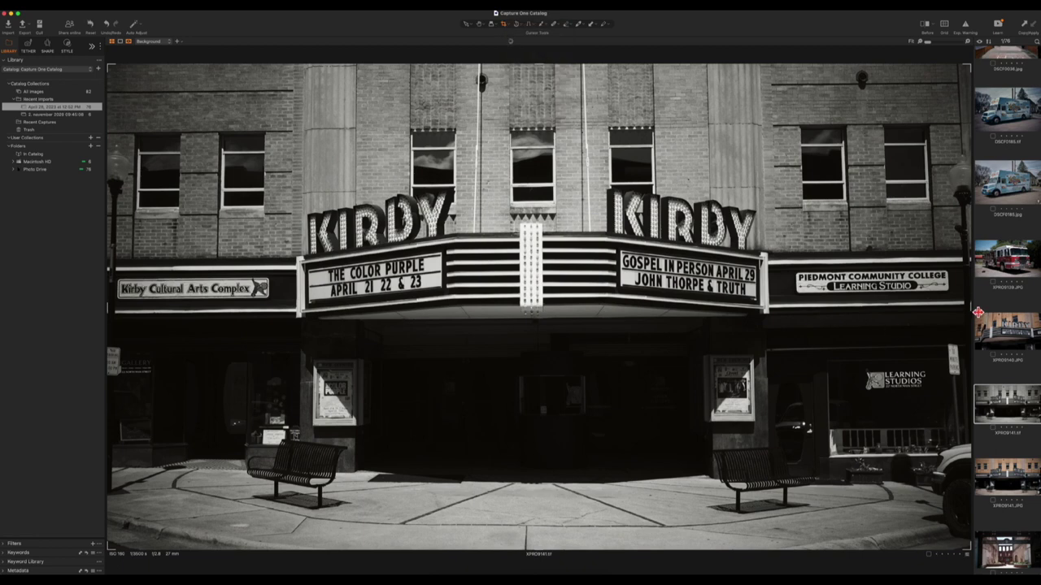
pyautogui.moveTo(976, 311); pyautogui.dragTo(952, 312)
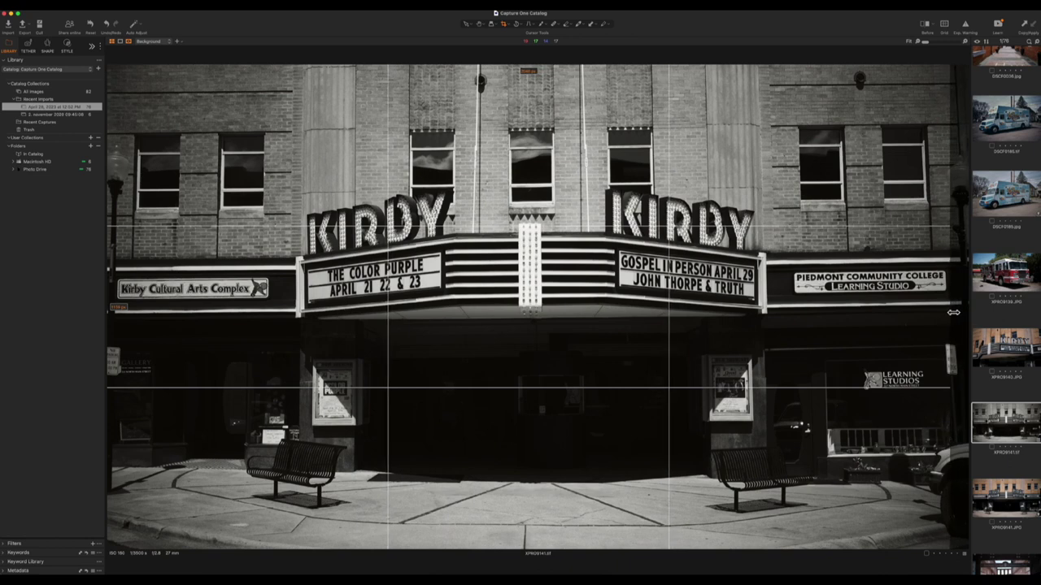
pyautogui.moveTo(952, 312); pyautogui.dragTo(953, 312)
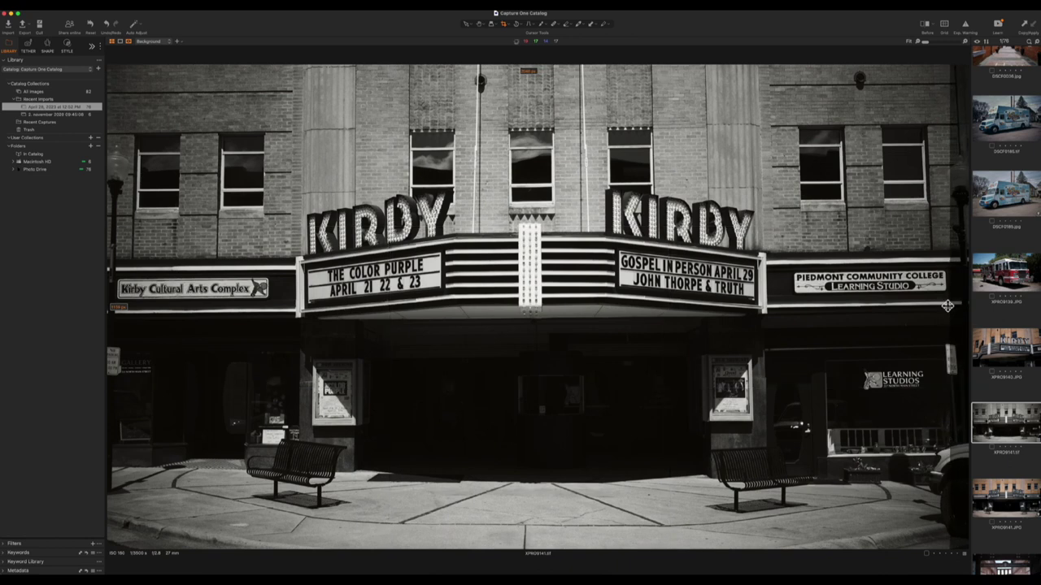
pyautogui.click(468, 25)
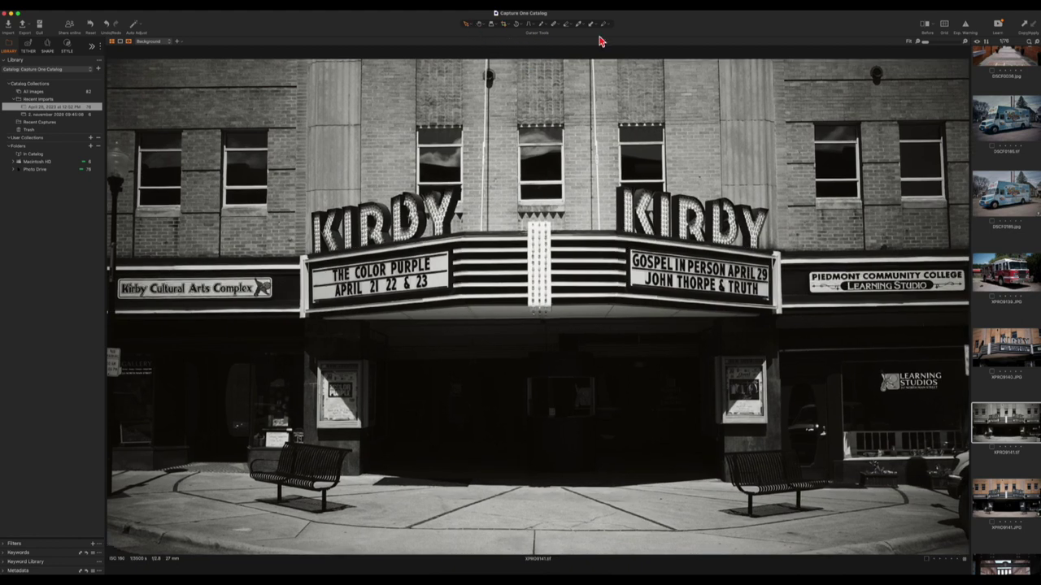
# Choose the Remove Spot tool for retouching the theatre photo
pyautogui.click(556, 26)
pyautogui.click(558, 26)
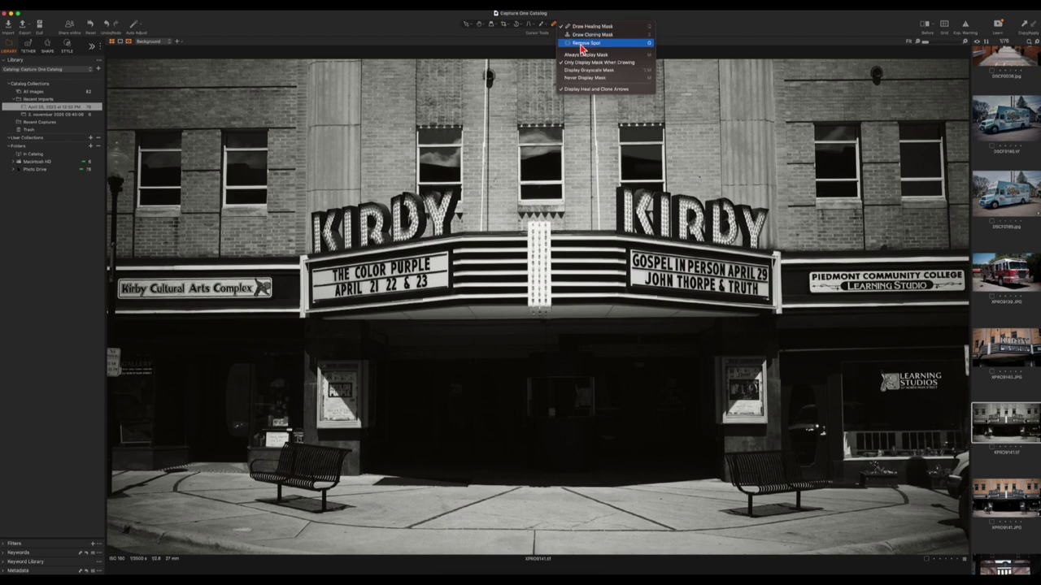
pyautogui.click(582, 44)
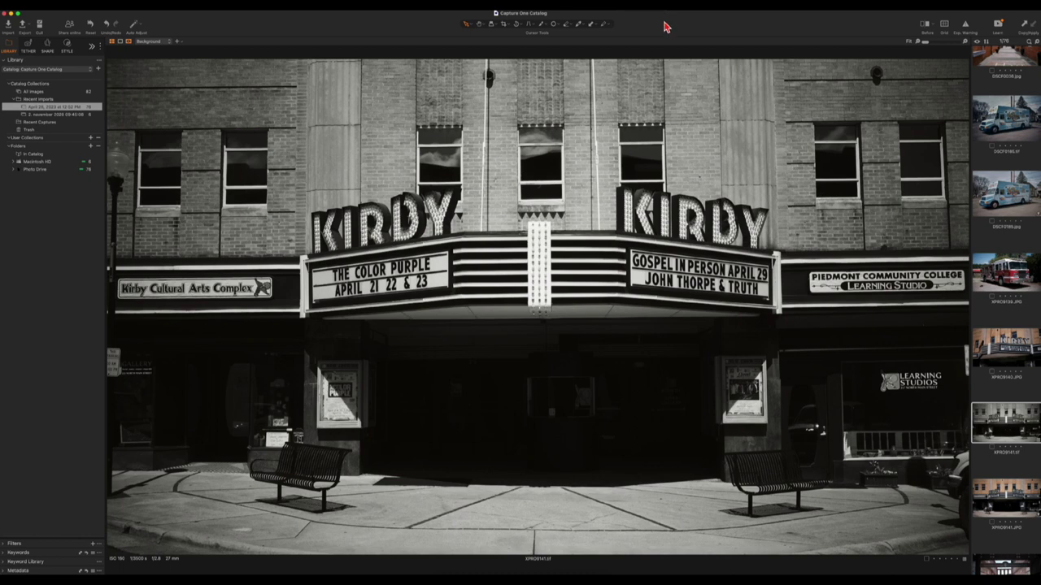
# Find and display the photo of the man sitting on a bench with his phone
pyautogui.scroll(-2, 992, 351)
pyautogui.scroll(-5, 992, 352)
pyautogui.scroll(-3, 991, 351)
pyautogui.scroll(-3, 992, 352)
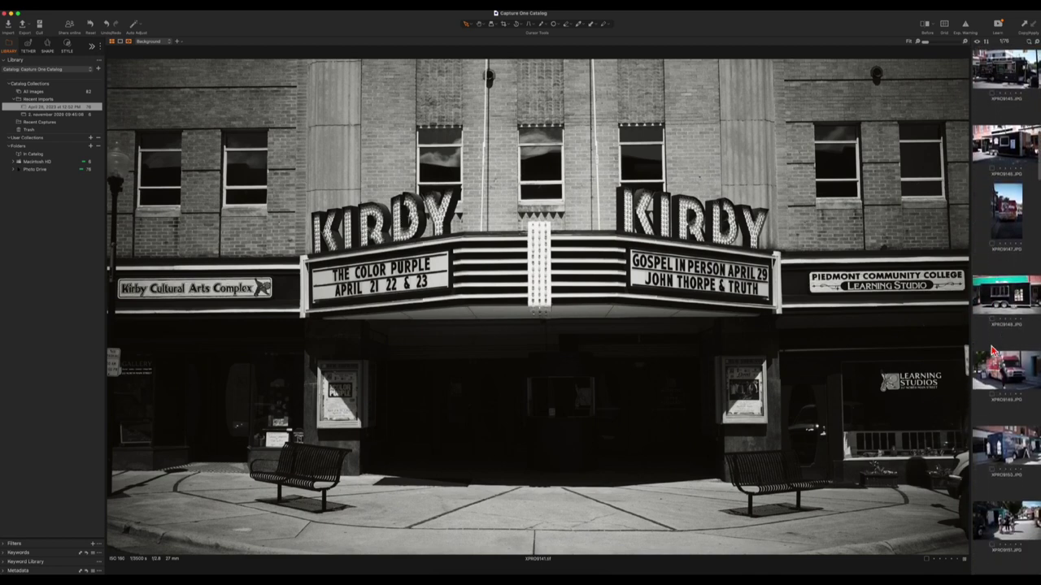
pyautogui.scroll(-3, 992, 351)
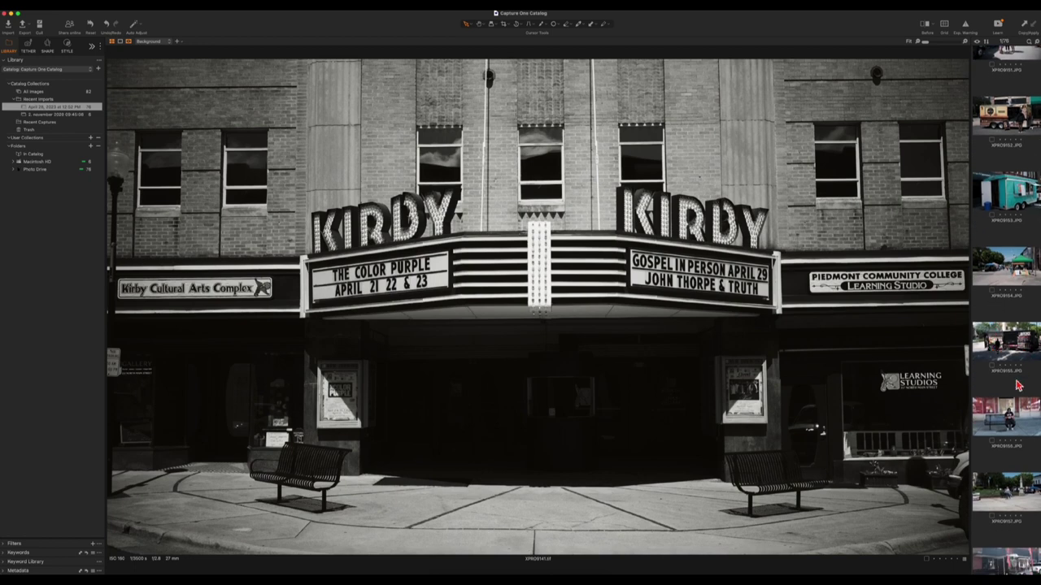
pyautogui.click(1012, 426)
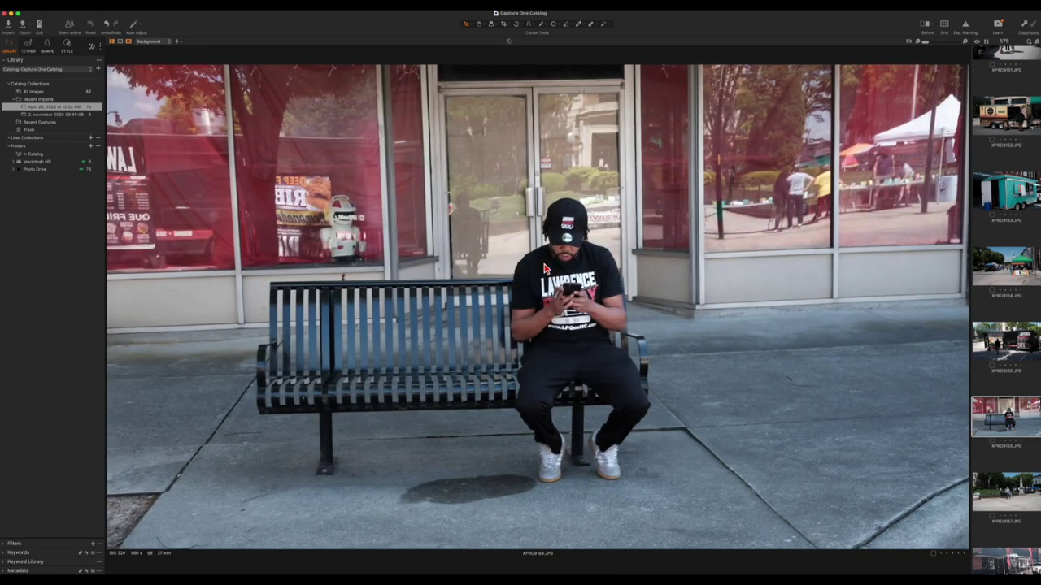
# Open the bench photo for editing in Dehancer Photo and enlarge the plugin window to fill most of the screen
pyautogui.rightClick(401, 154)
pyautogui.moveTo(445, 198)
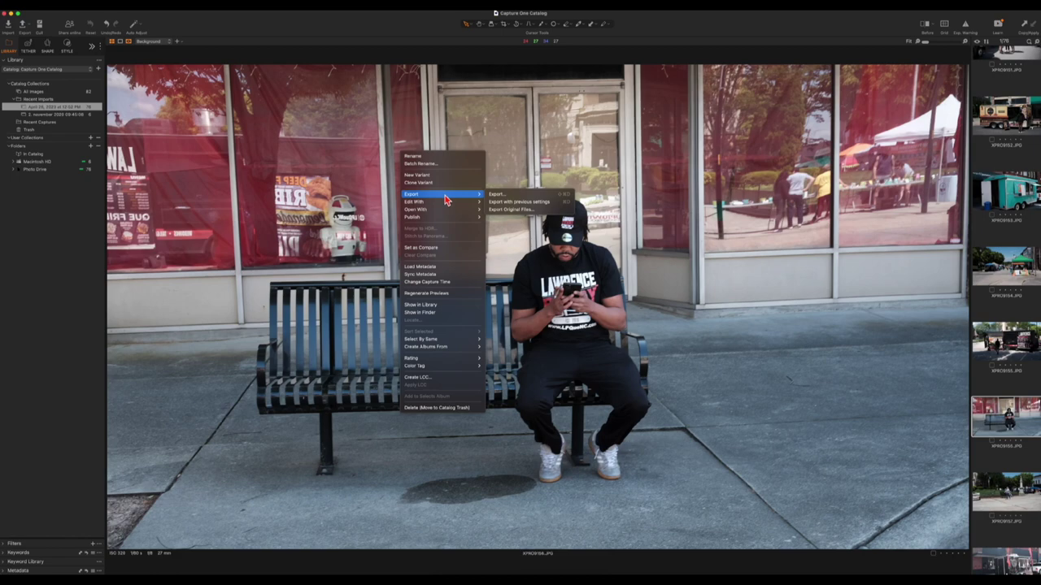
pyautogui.click(524, 218)
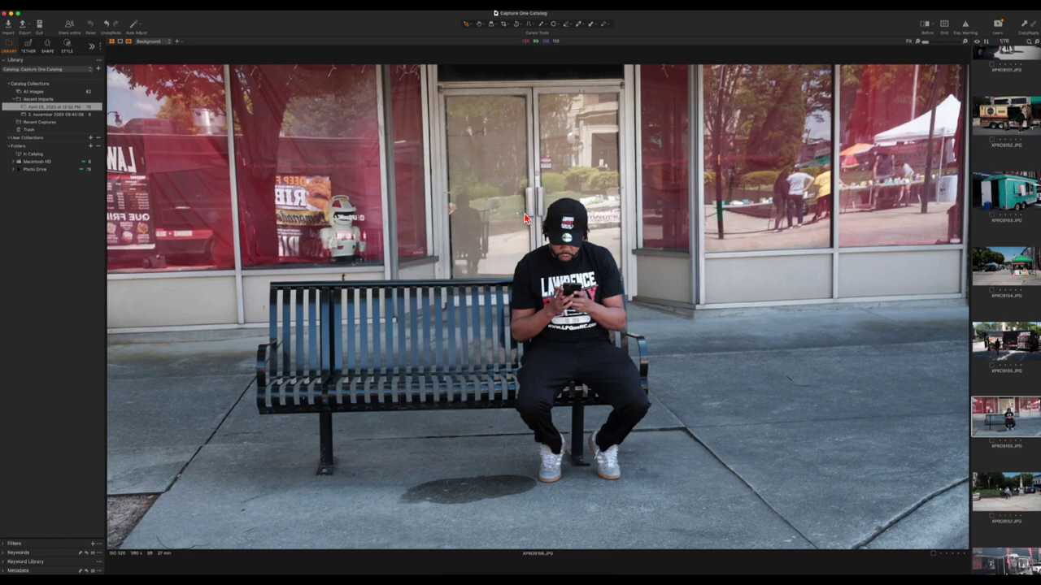
pyautogui.click(596, 376)
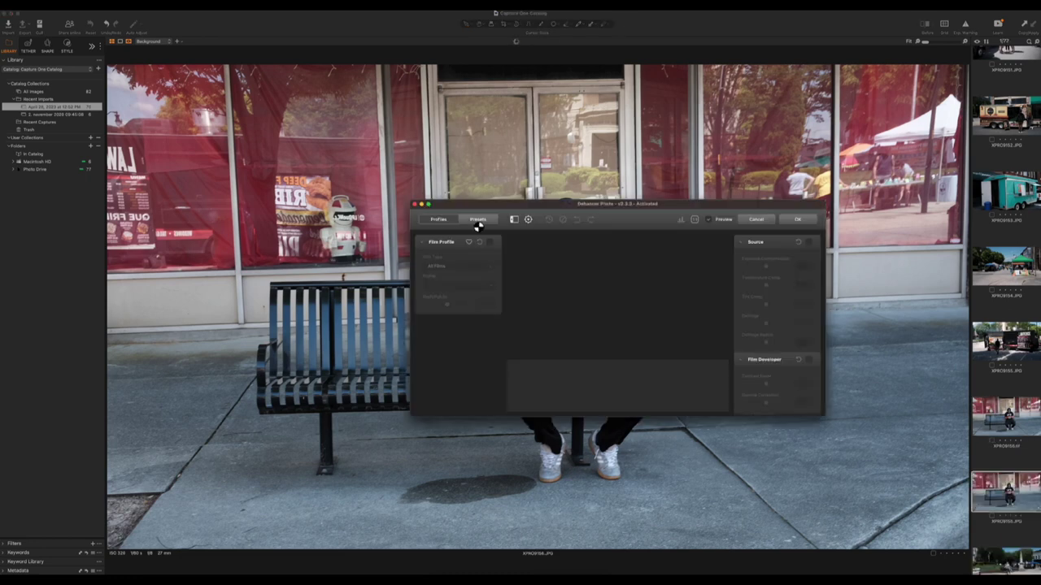
pyautogui.moveTo(474, 211); pyautogui.dragTo(196, 38)
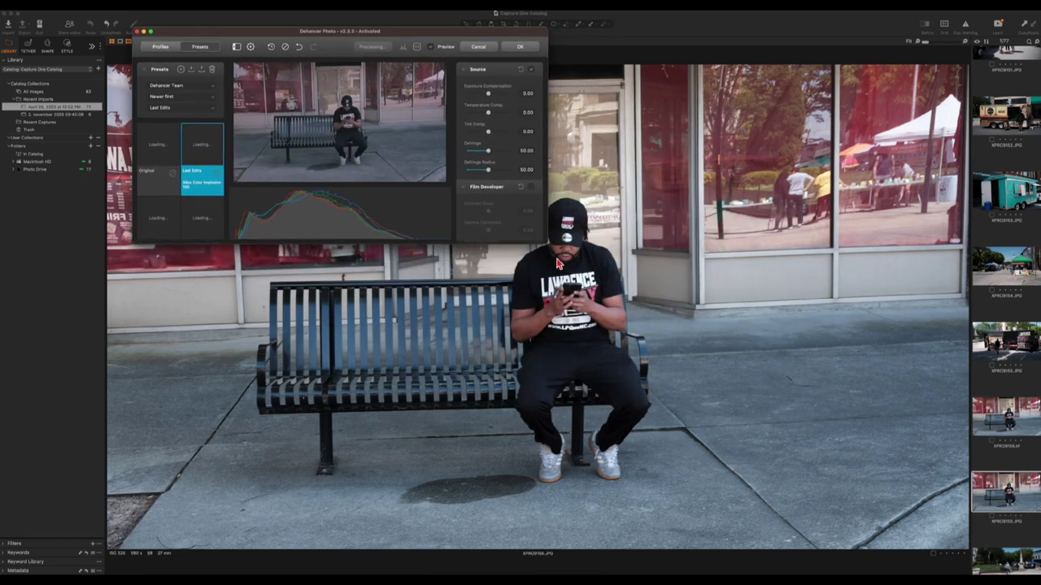
pyautogui.moveTo(547, 245); pyautogui.dragTo(941, 523)
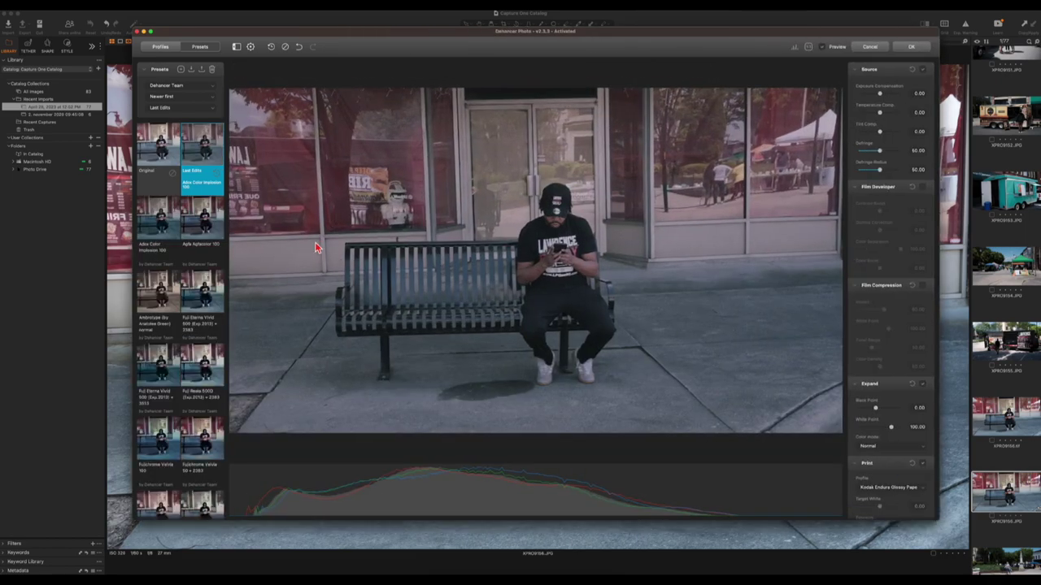
# Preview the Fuji Eterna Vivid 500 + 2383 and Fuji Reala 500D + 2383 presets on the bench photo
pyautogui.click(207, 307)
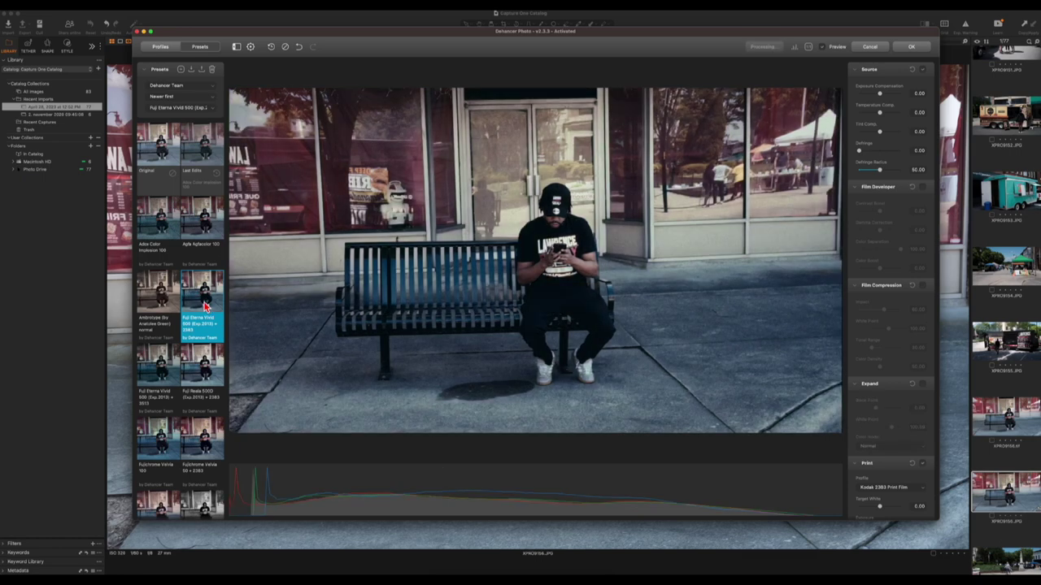
pyautogui.scroll(-1, 203, 325)
pyautogui.click(204, 350)
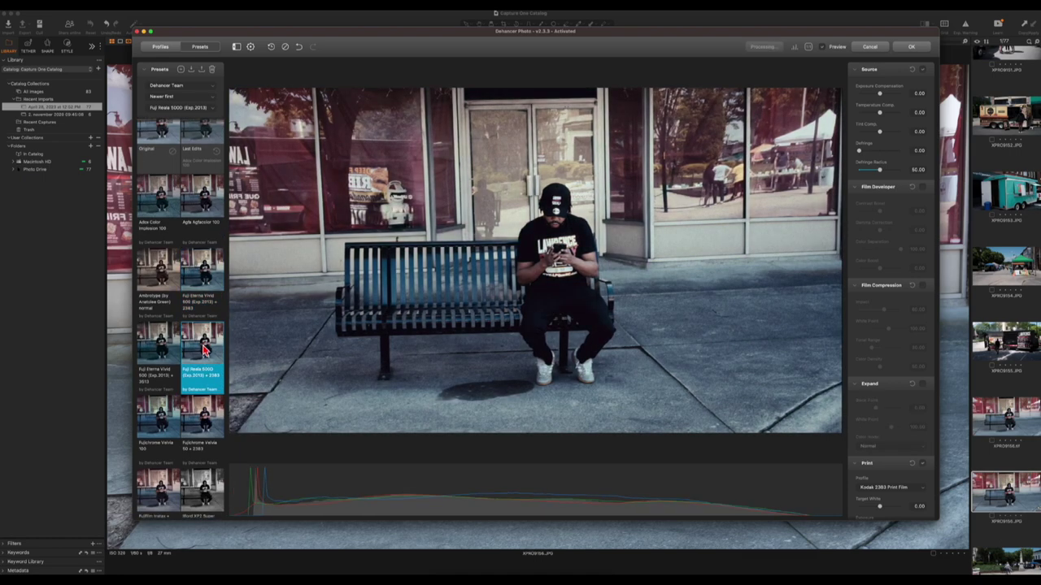
# Apply the Kodak Ektar 25 + Kodak Endura paper preset to the bench photo, render it, and view the resulting TIFF in Capture One
pyautogui.scroll(-2, 203, 349)
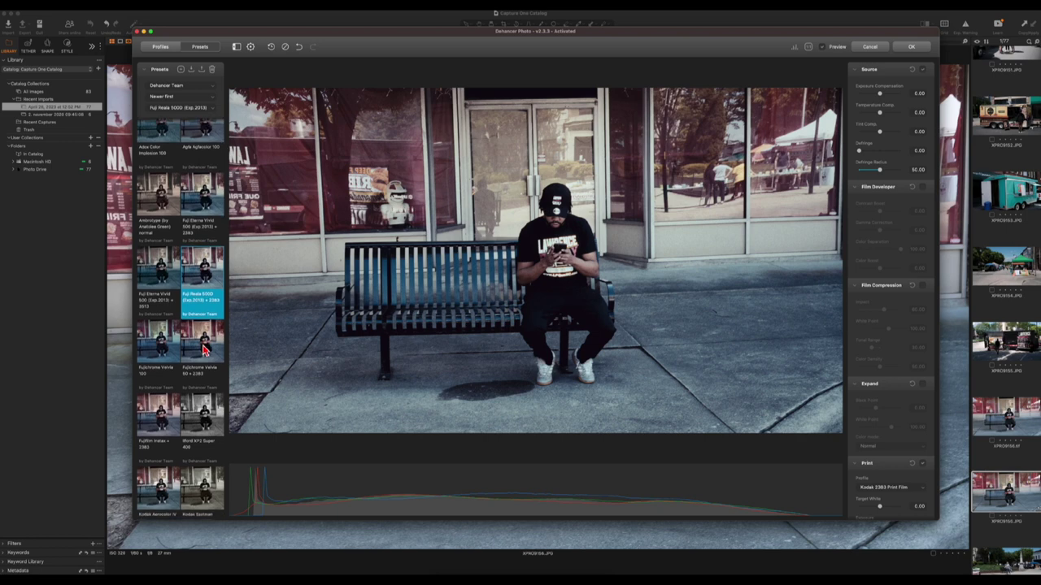
pyautogui.scroll(-3, 205, 349)
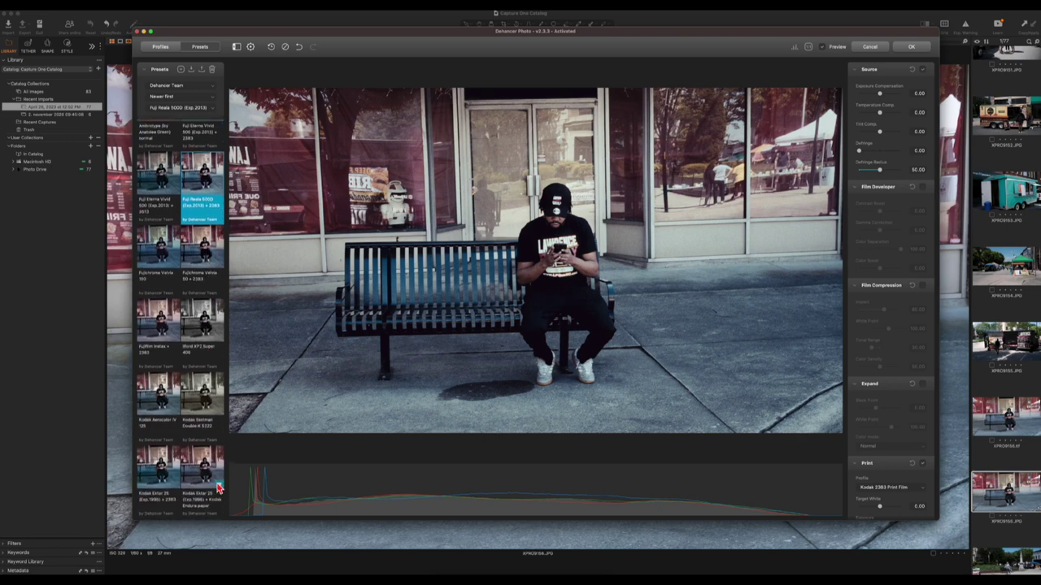
pyautogui.click(216, 487)
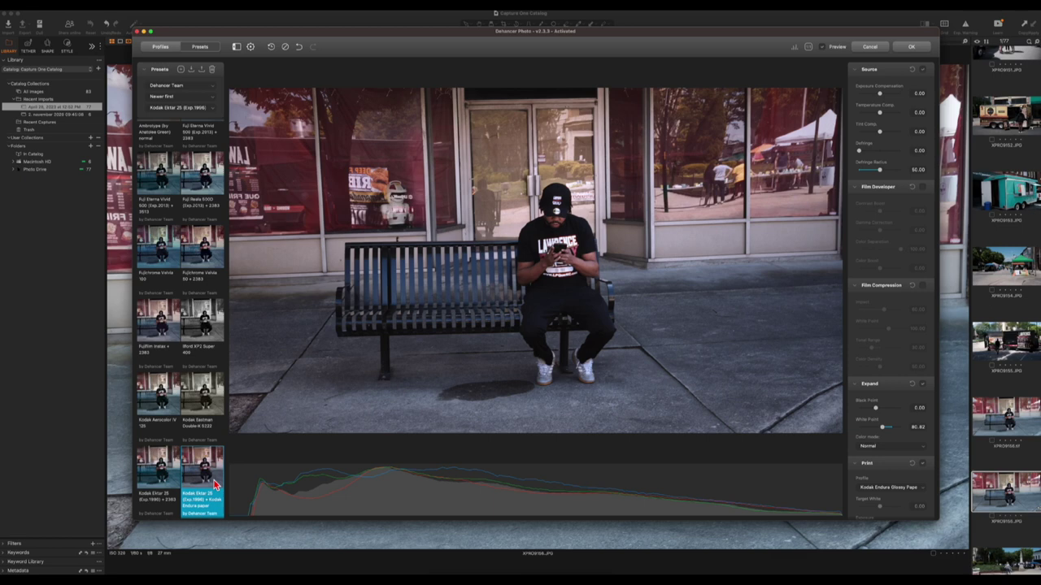
pyautogui.scroll(-1, 216, 485)
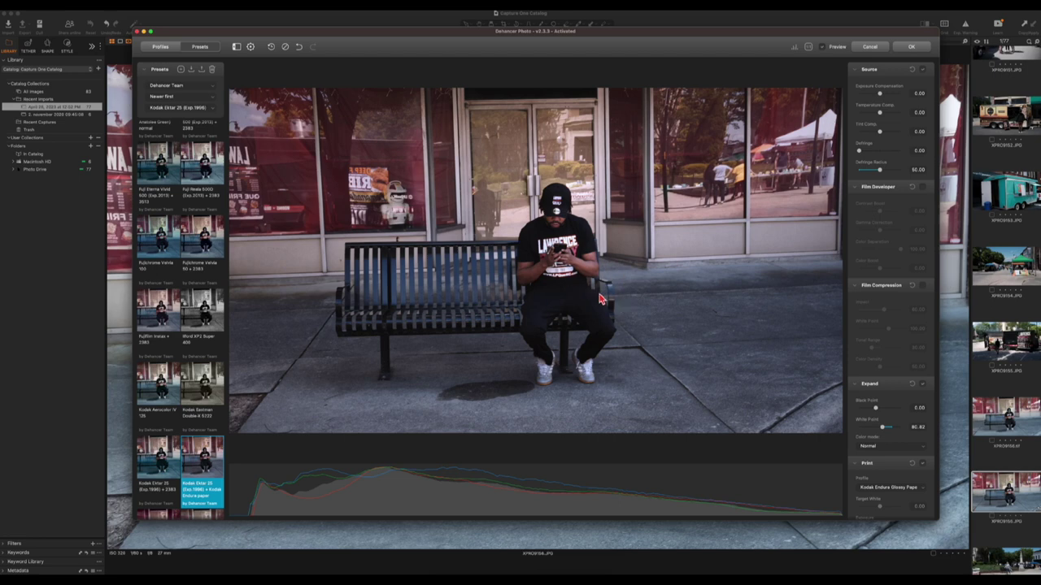
pyautogui.click(912, 48)
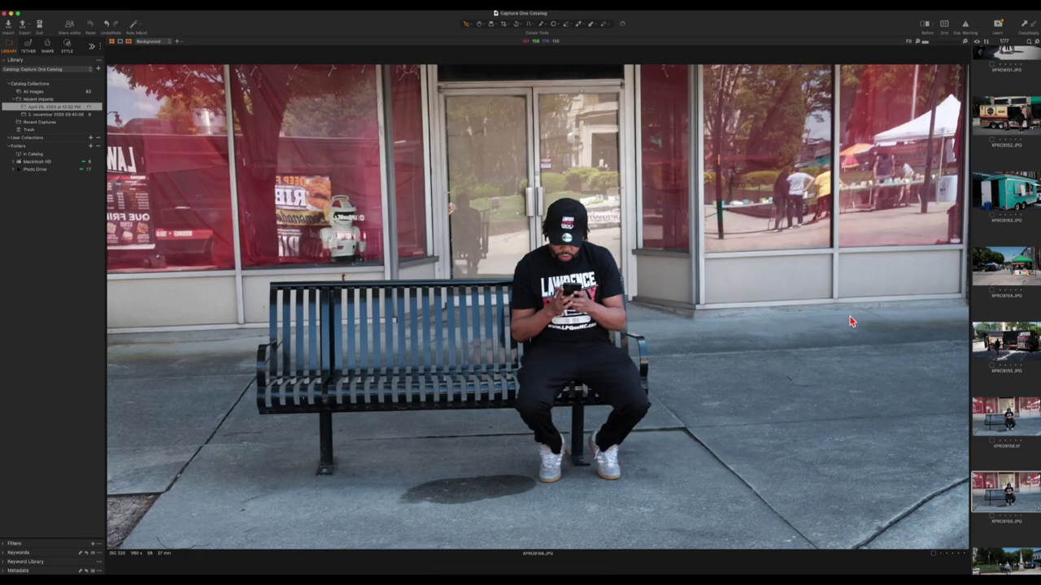
pyautogui.click(1001, 507)
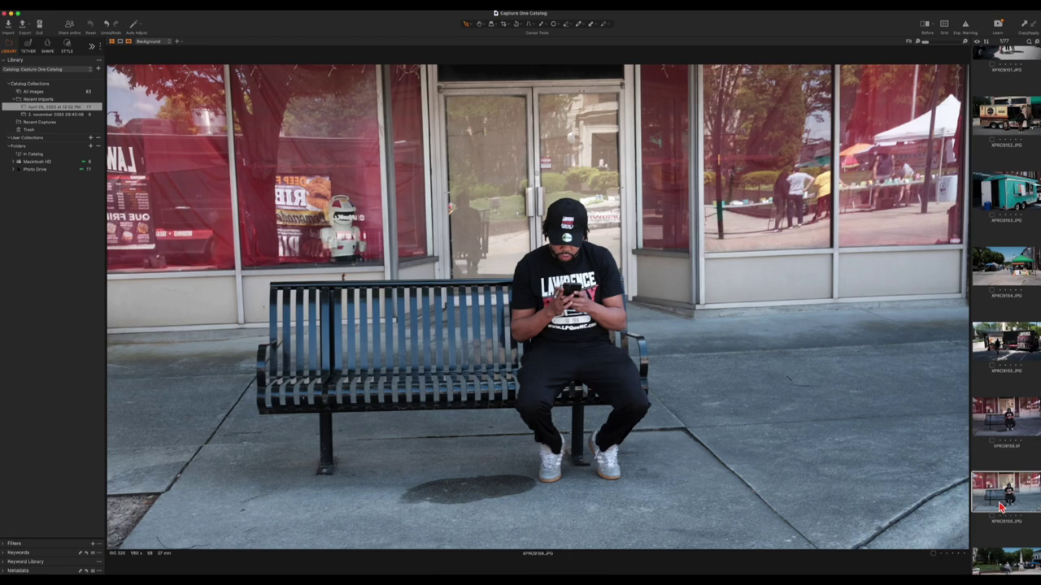
pyautogui.click(1005, 416)
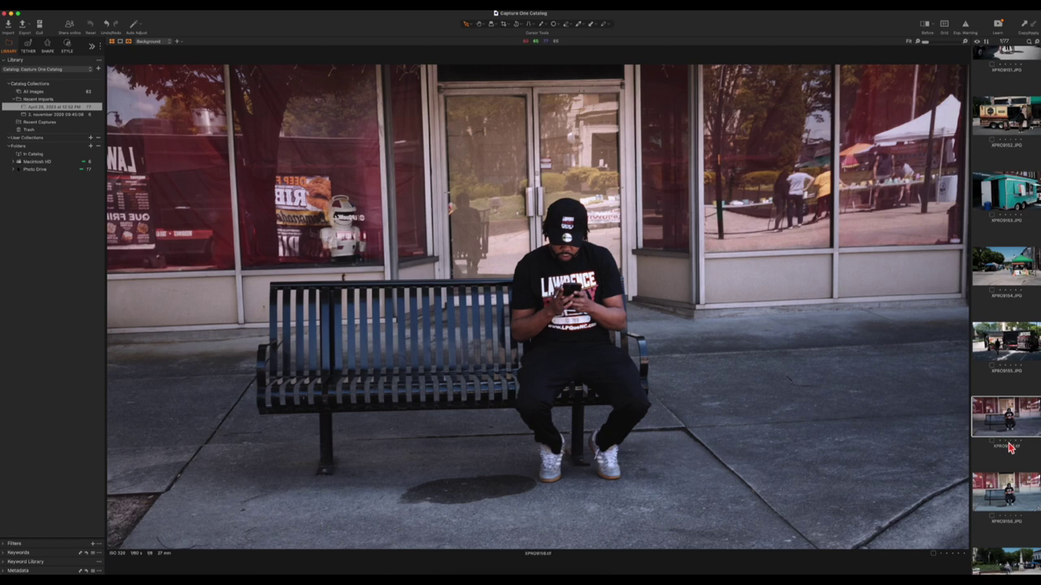
# Browse past the bench photos and display the purple Dessert Stand truck photo
pyautogui.scroll(-5, 1009, 447)
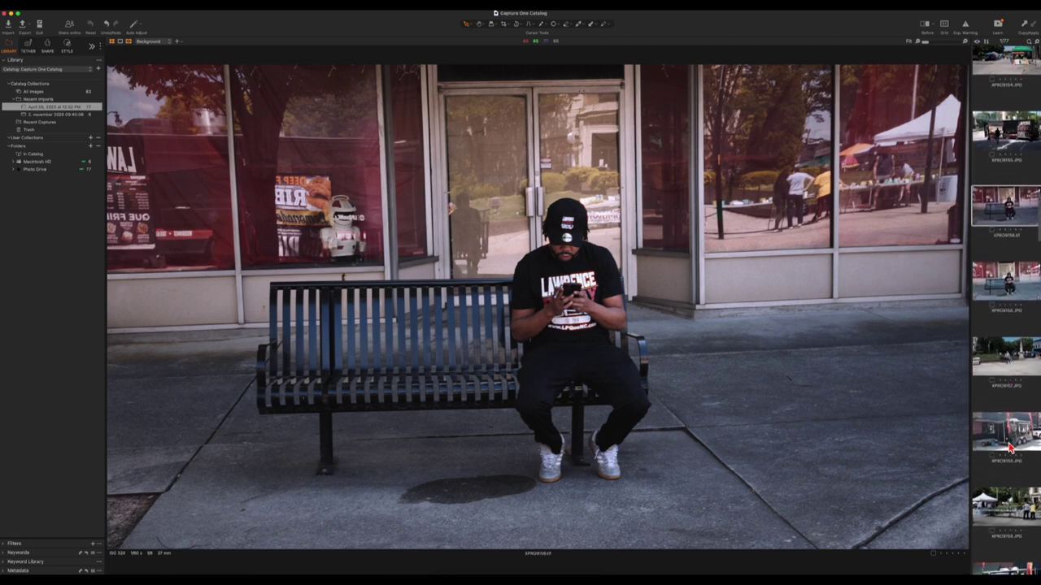
pyautogui.scroll(-6, 1009, 447)
pyautogui.scroll(-3, 1009, 447)
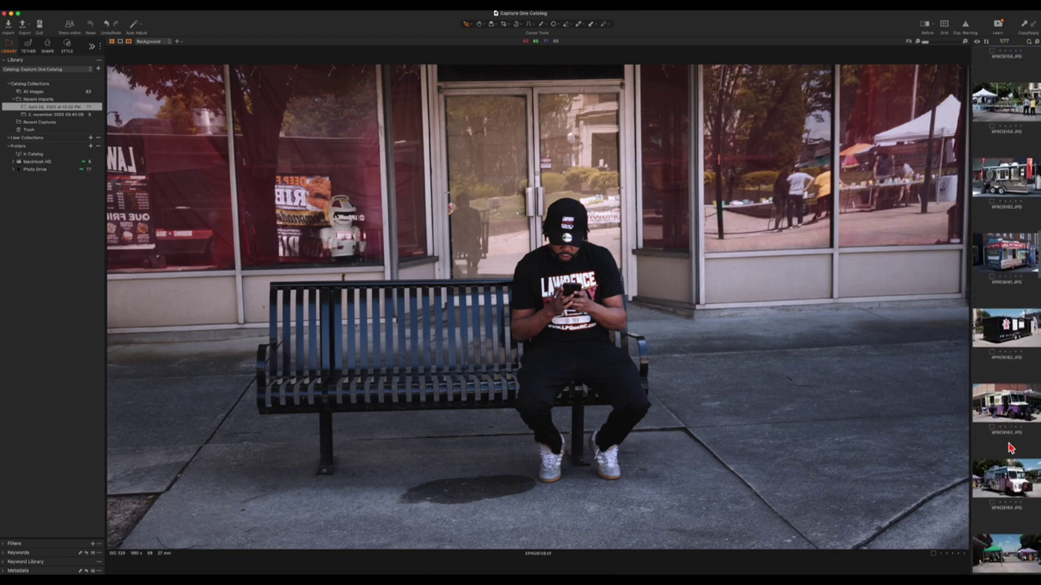
pyautogui.click(1014, 405)
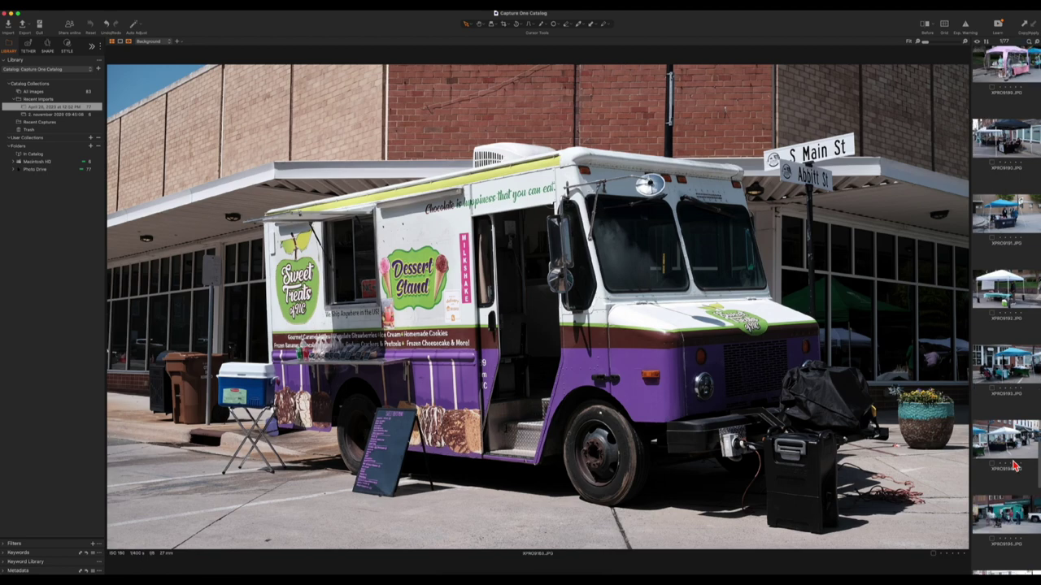
# Select the black Cousins Maine Lobster truck photo and open it for editing in Dehancer Photo as a TIFF variant
pyautogui.scroll(2, 1024, 407)
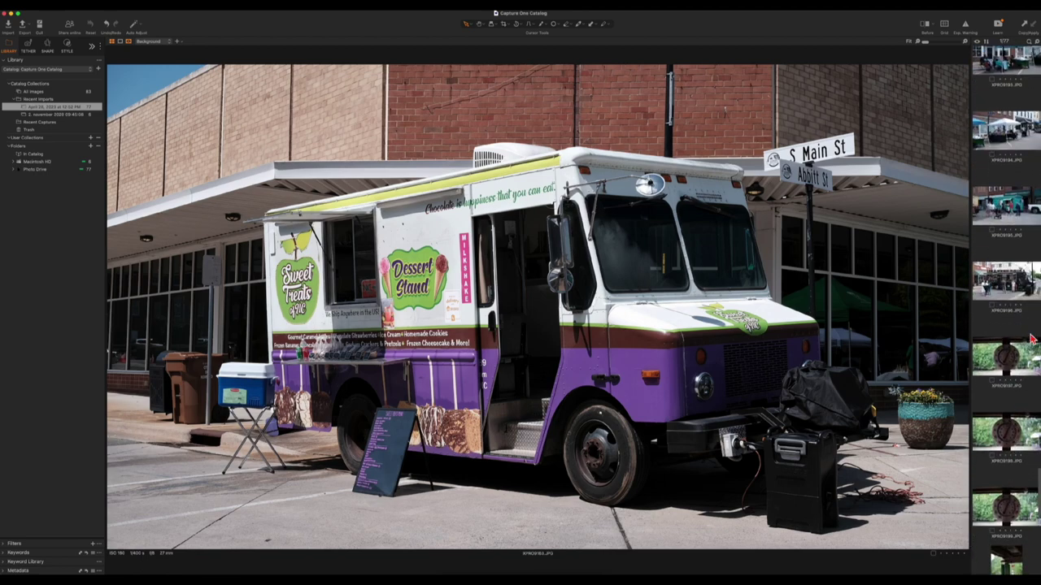
pyautogui.click(1005, 295)
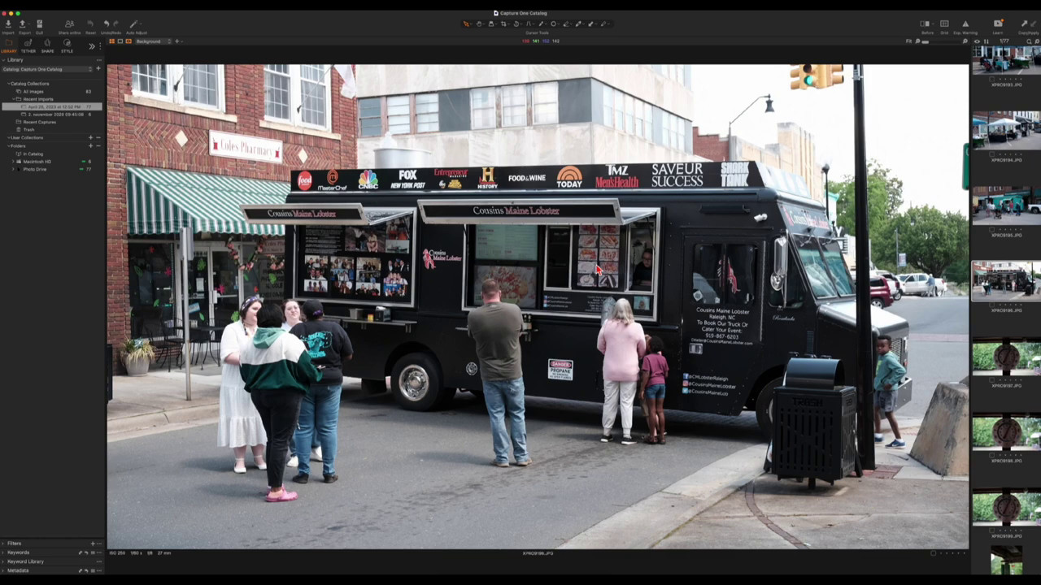
pyautogui.rightClick(306, 99)
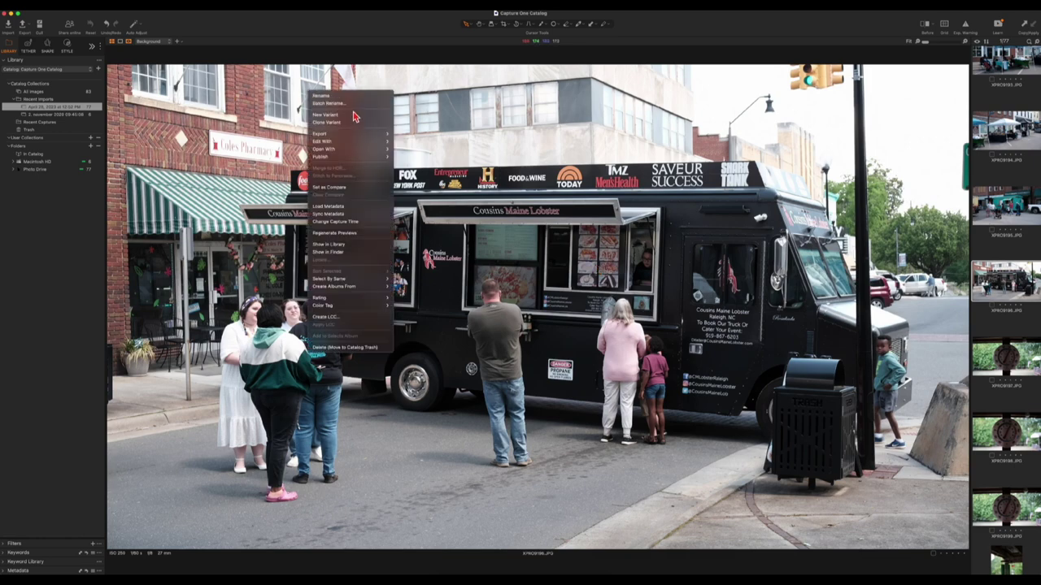
pyautogui.moveTo(366, 139)
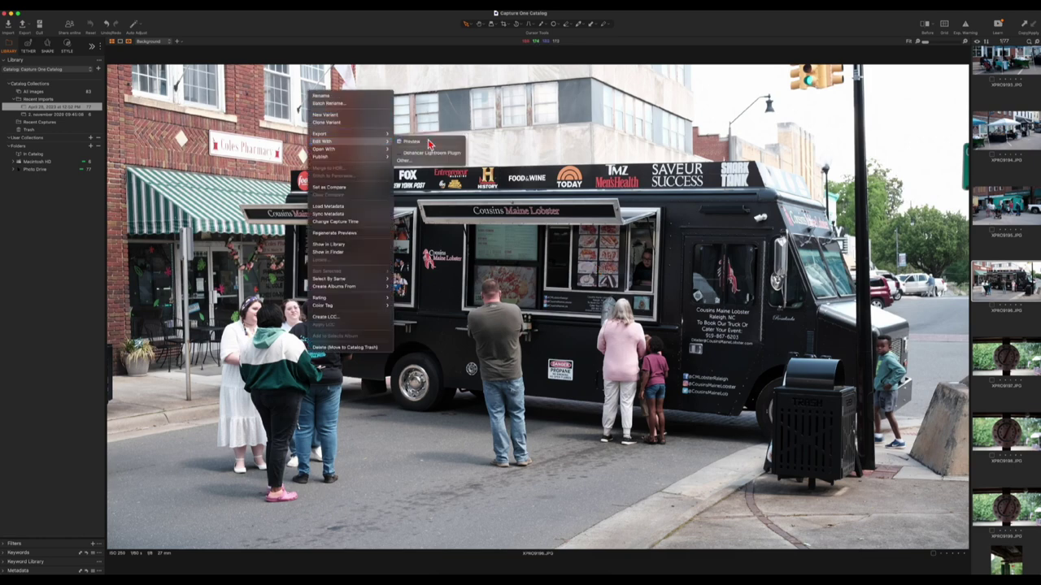
pyautogui.click(443, 159)
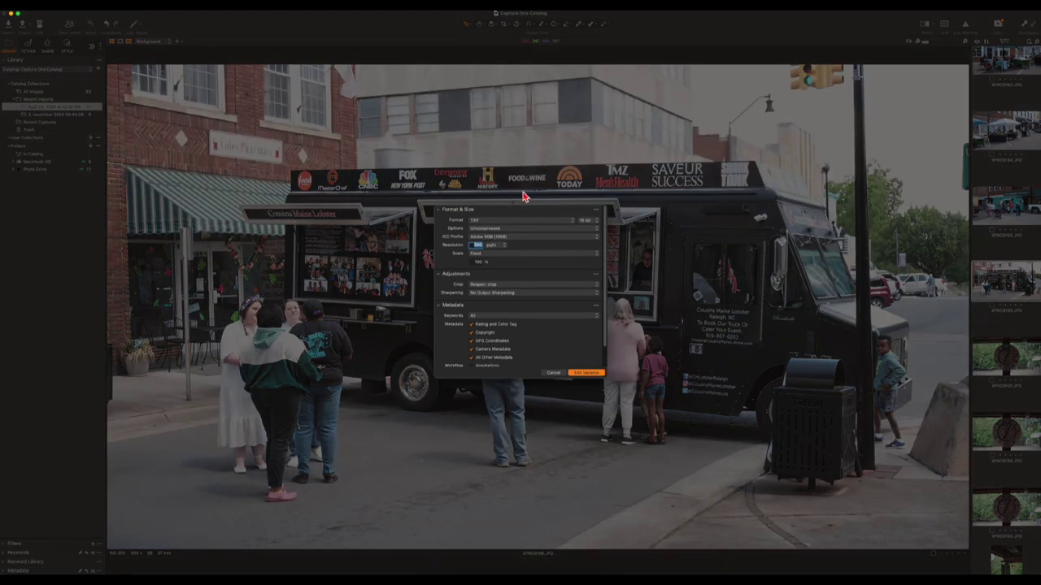
pyautogui.click(587, 373)
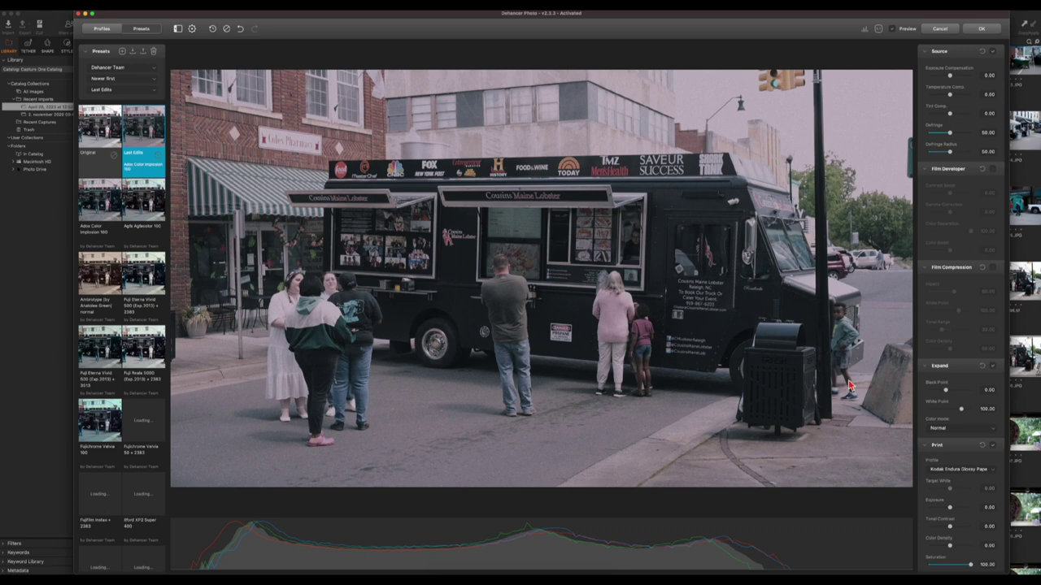
# Preview the Agfa Agfacolor 100 and Adox Color Implosion 100 presets on the lobster truck photo, and return to the Original look
pyautogui.click(144, 205)
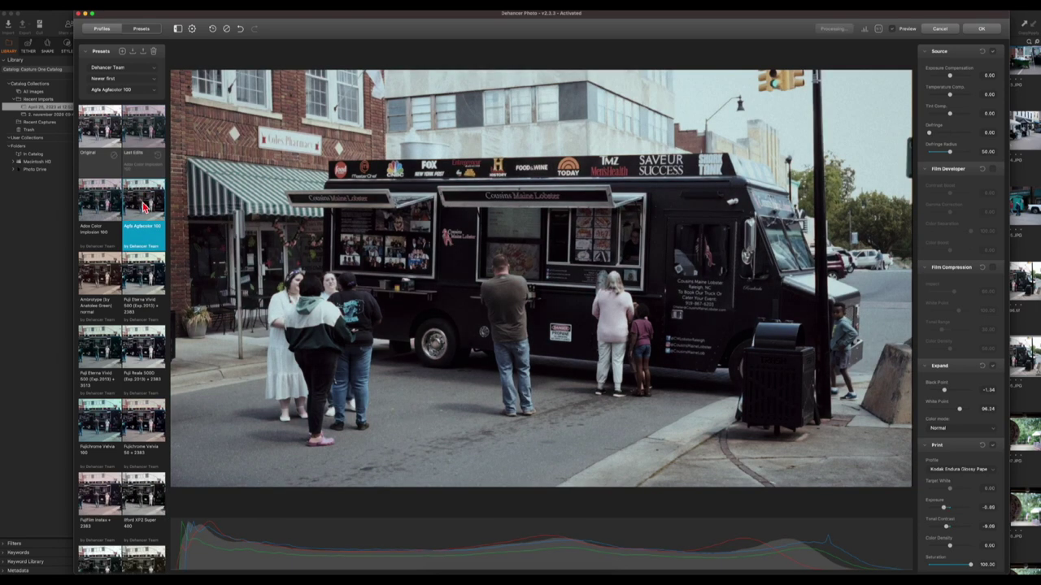
pyautogui.click(99, 211)
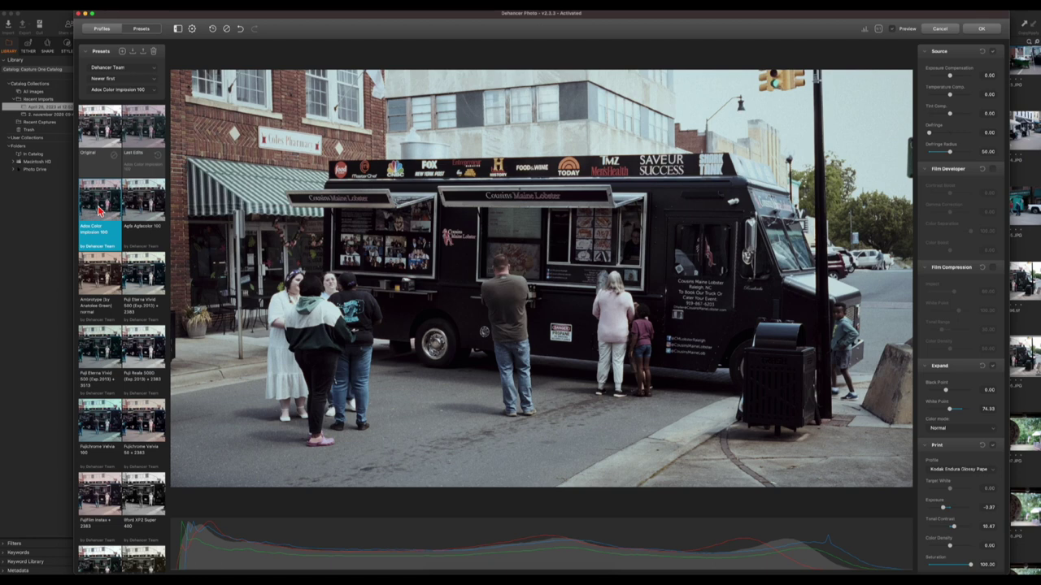
pyautogui.click(96, 127)
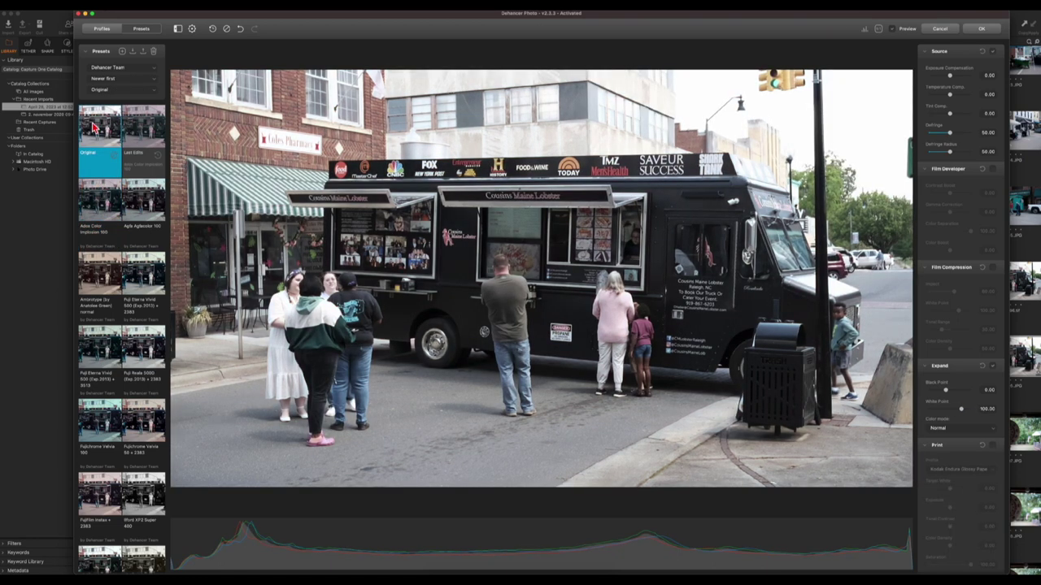
# Preview the Fuji Reala 500D + 2383 and Fuji Eterna Vivid 500 + 3513 presets on the lobster truck photo
pyautogui.scroll(-2, 136, 375)
pyautogui.scroll(-2, 137, 375)
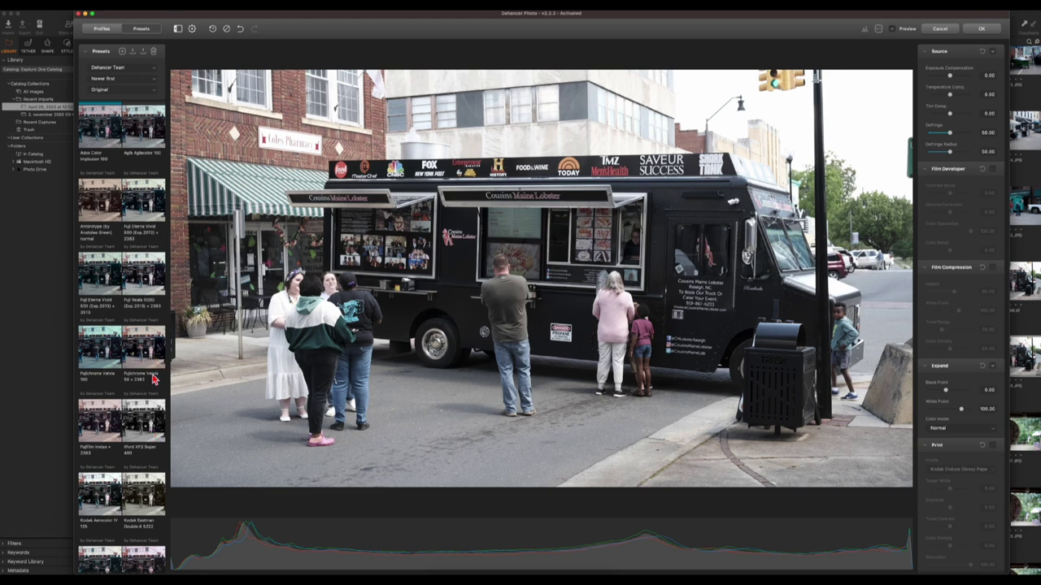
pyautogui.click(148, 286)
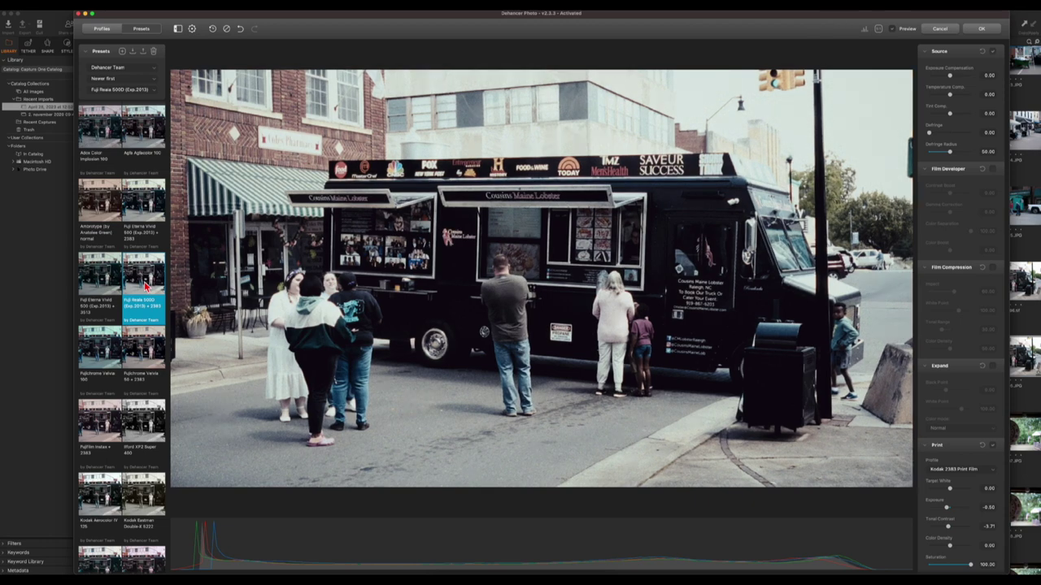
pyautogui.click(104, 296)
pyautogui.click(150, 287)
# Preview the Ilford XP2 Super 400, Fujifilm Instax + 2383 and Kodak Ektar 25 + 2383 presets on the lobster truck photo
pyautogui.scroll(-4, 149, 286)
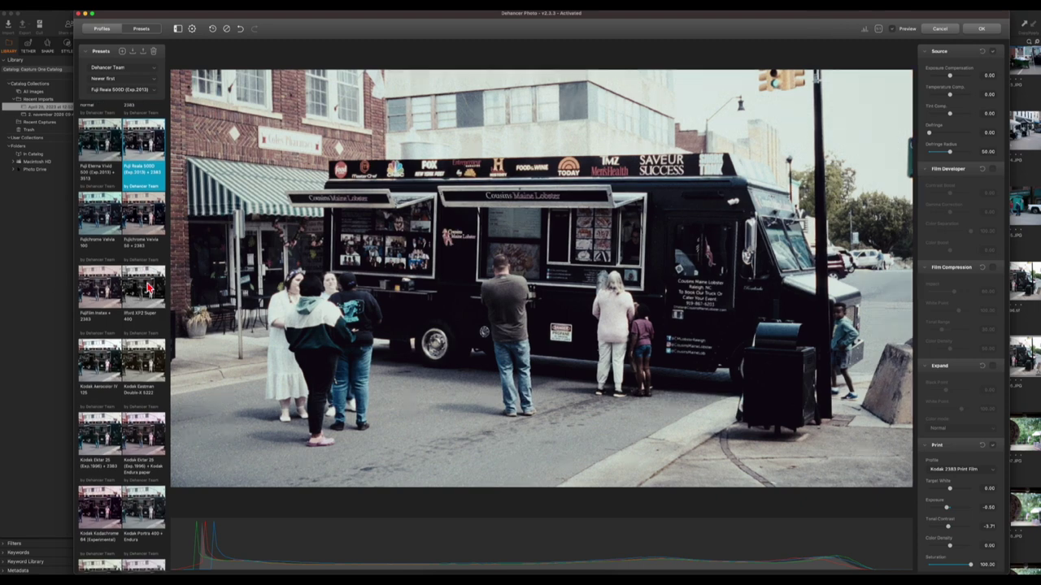
pyautogui.click(150, 298)
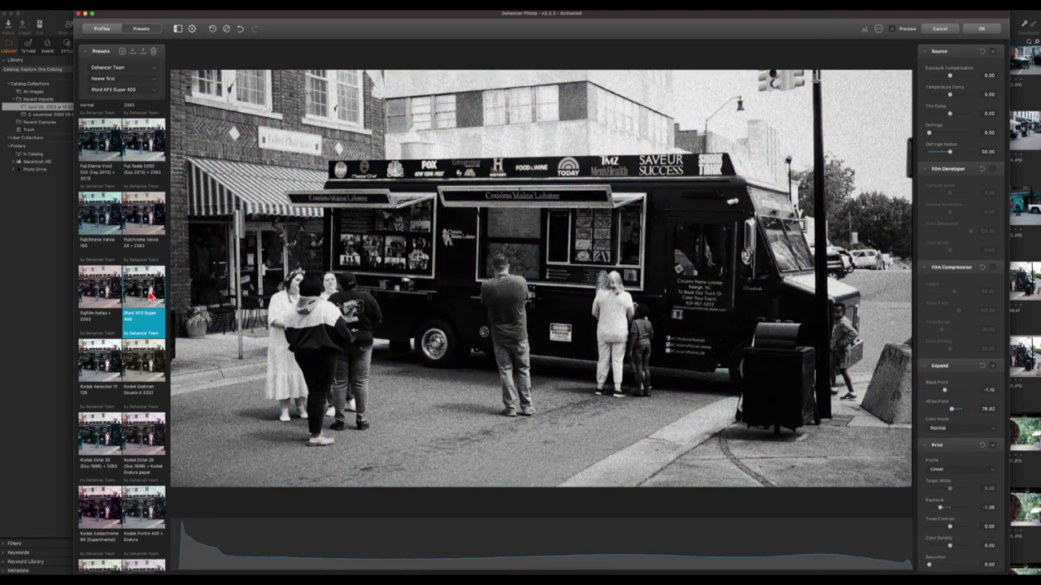
pyautogui.click(99, 301)
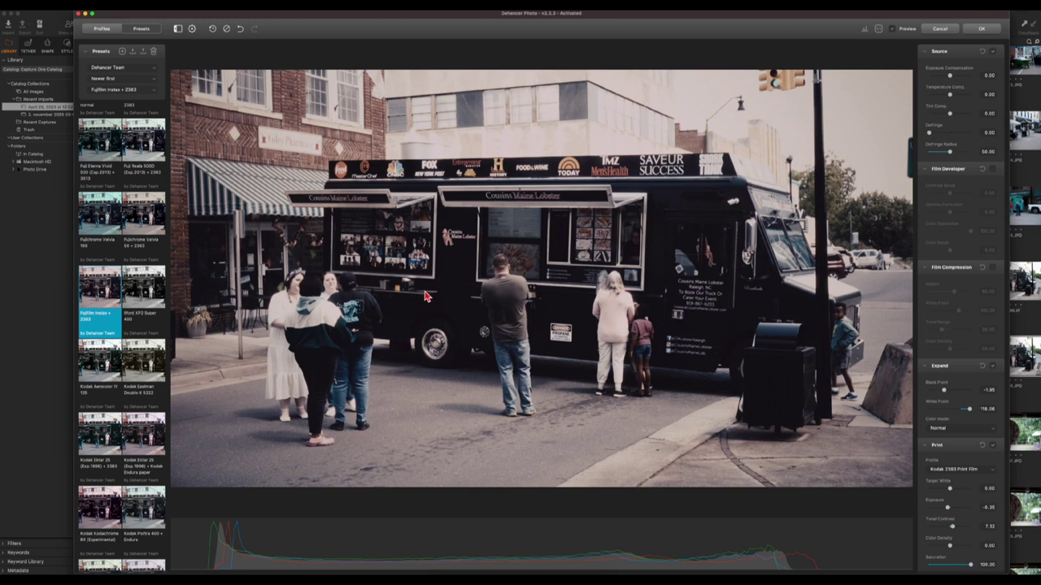
pyautogui.scroll(-3, 159, 416)
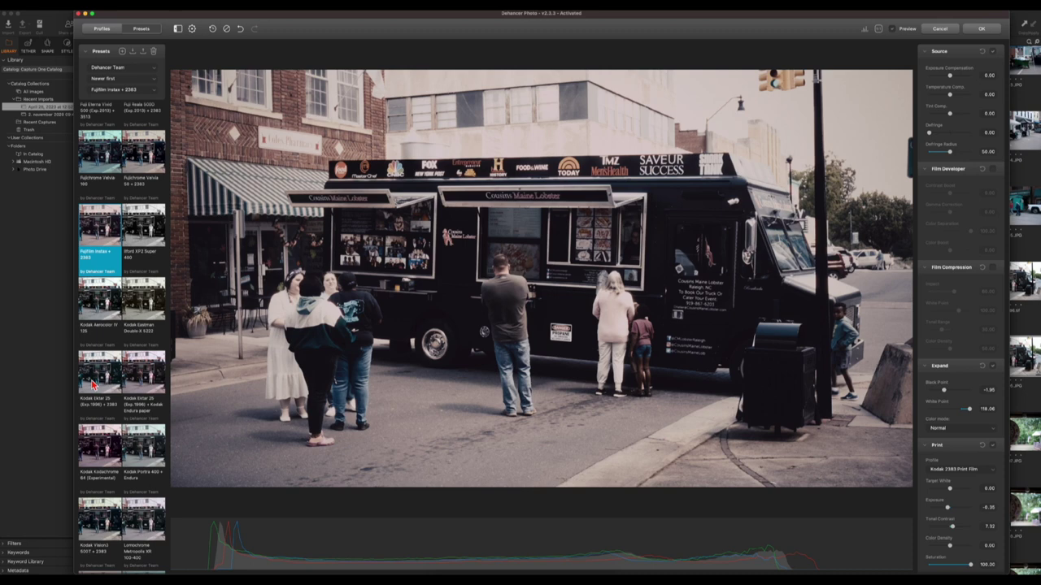
pyautogui.click(92, 382)
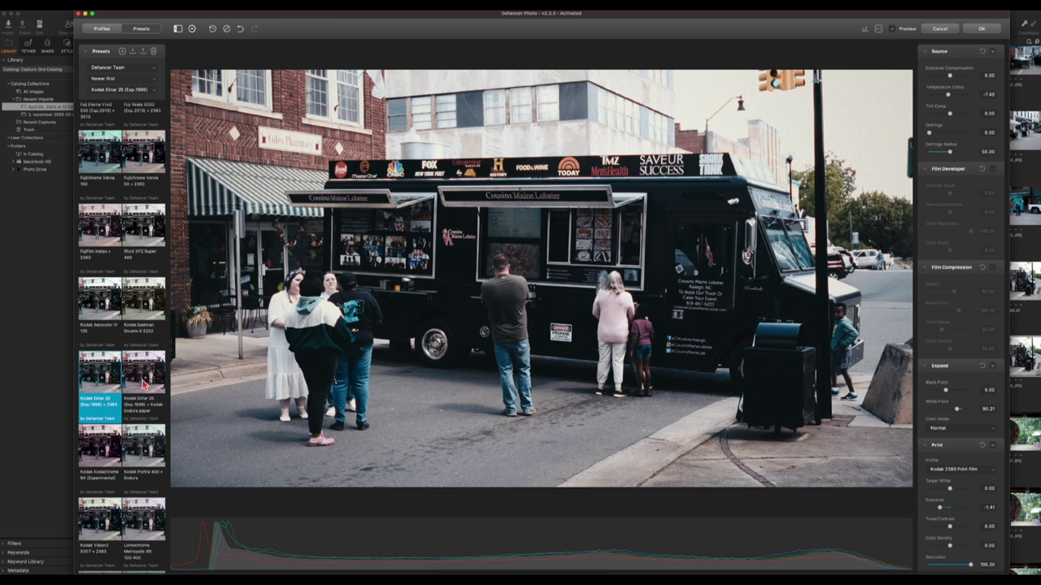
# Apply the Kodak Kodachrome 64 (Experimental) preset with Exposure Compensation at 0.24, and review its grain, halation and vignette settings
pyautogui.click(106, 455)
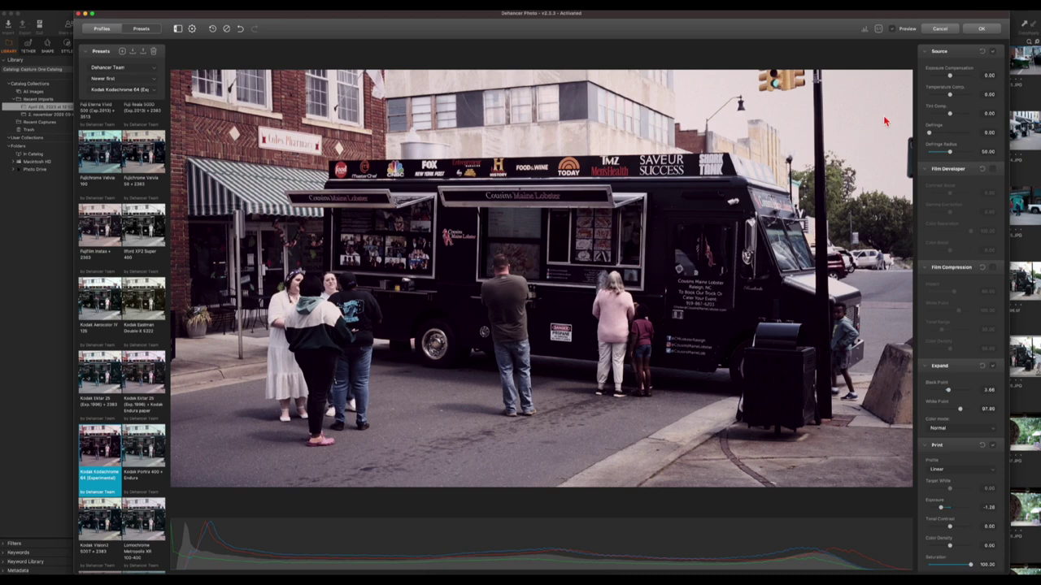
pyautogui.moveTo(953, 79); pyautogui.dragTo(954, 80)
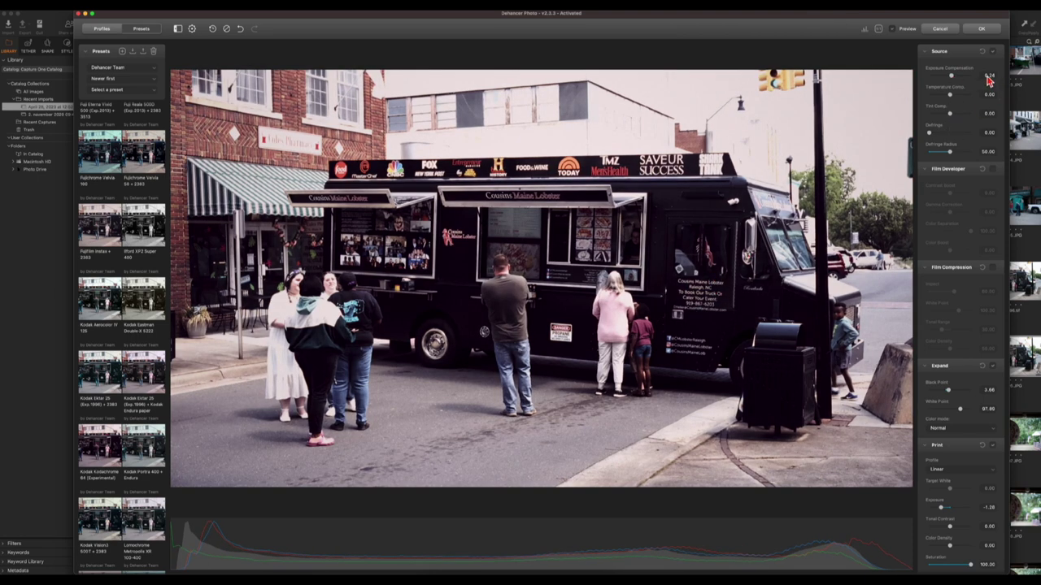
pyautogui.scroll(-3, 989, 80)
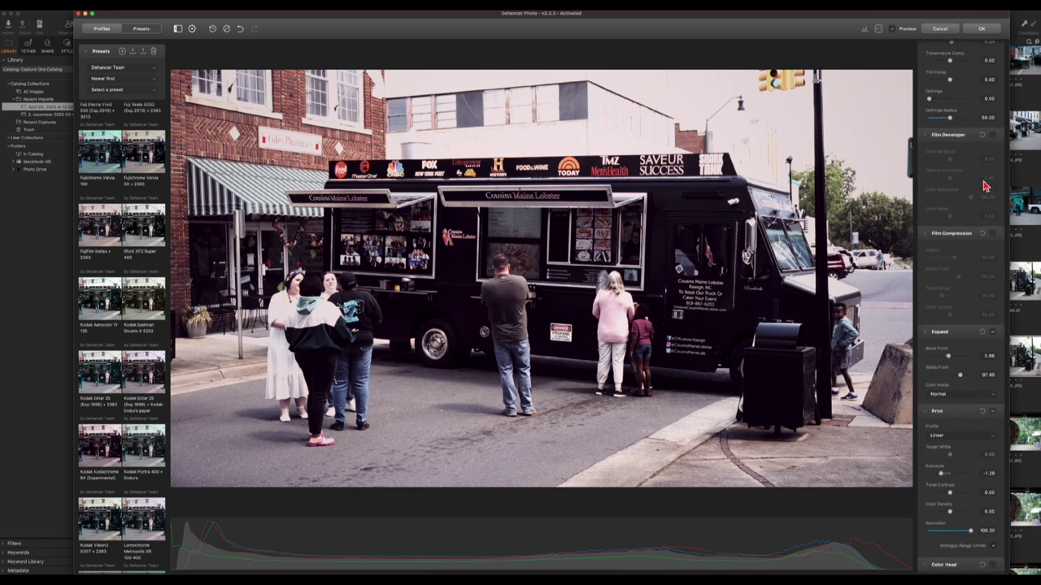
pyautogui.scroll(-10, 984, 187)
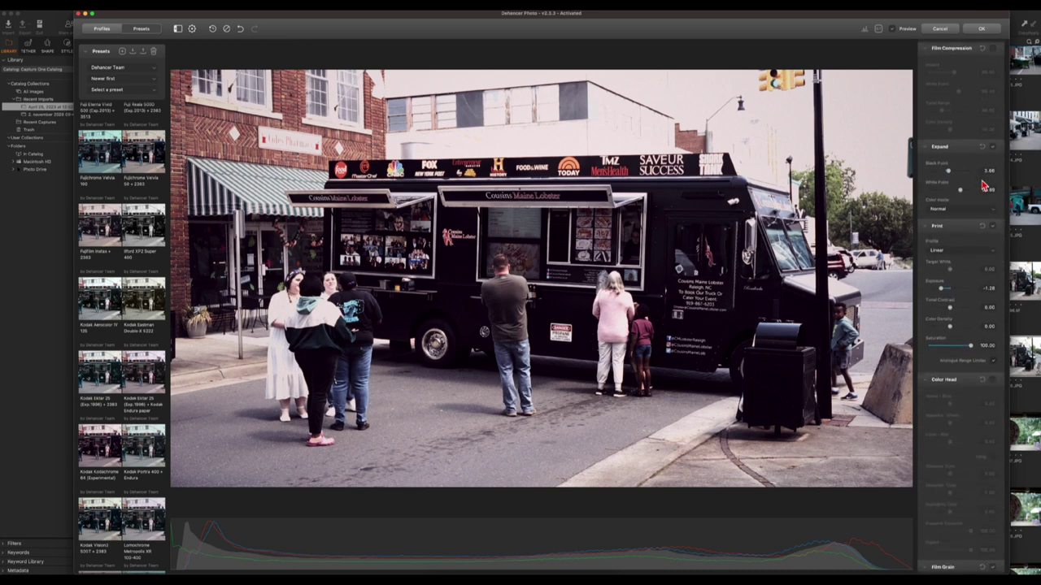
pyautogui.scroll(-14, 984, 187)
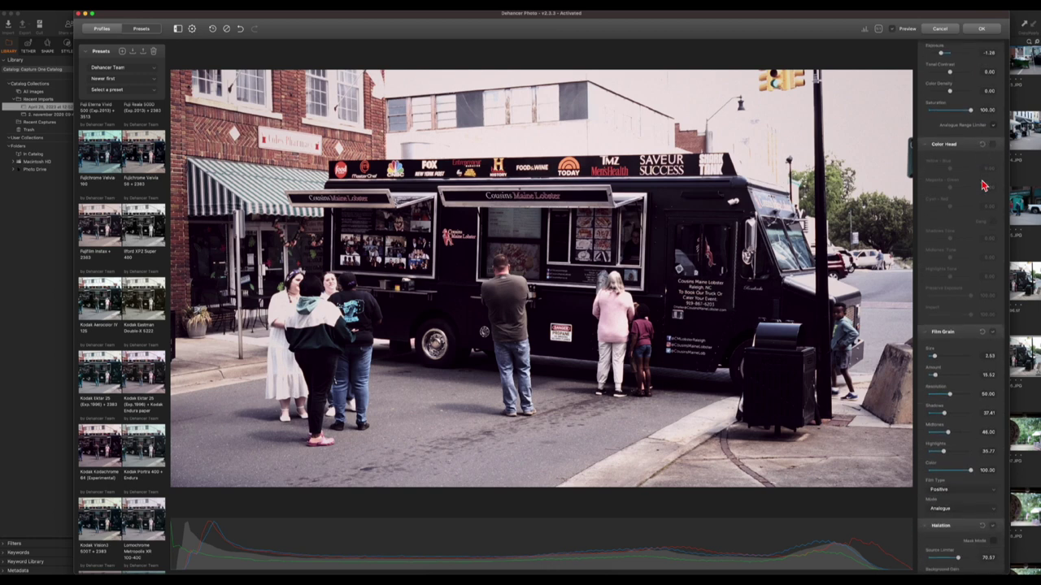
pyautogui.scroll(-15, 984, 186)
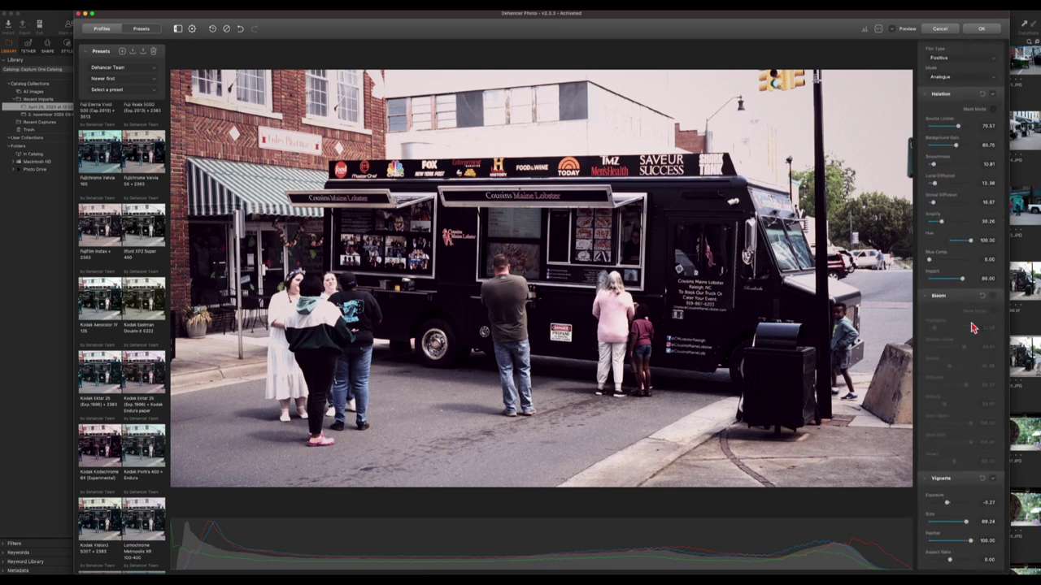
pyautogui.scroll(20, 974, 327)
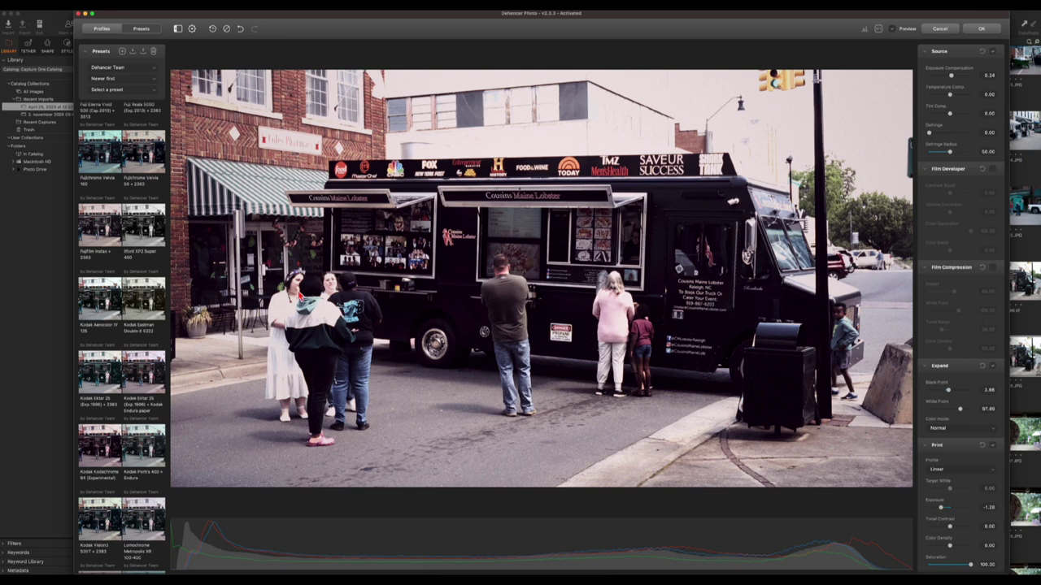
# Preview the Polaroid Polachrome 35 mm, Rollei Ortho 25 and Svema Type-42 presets on the lobster truck photo
pyautogui.scroll(-5, 147, 447)
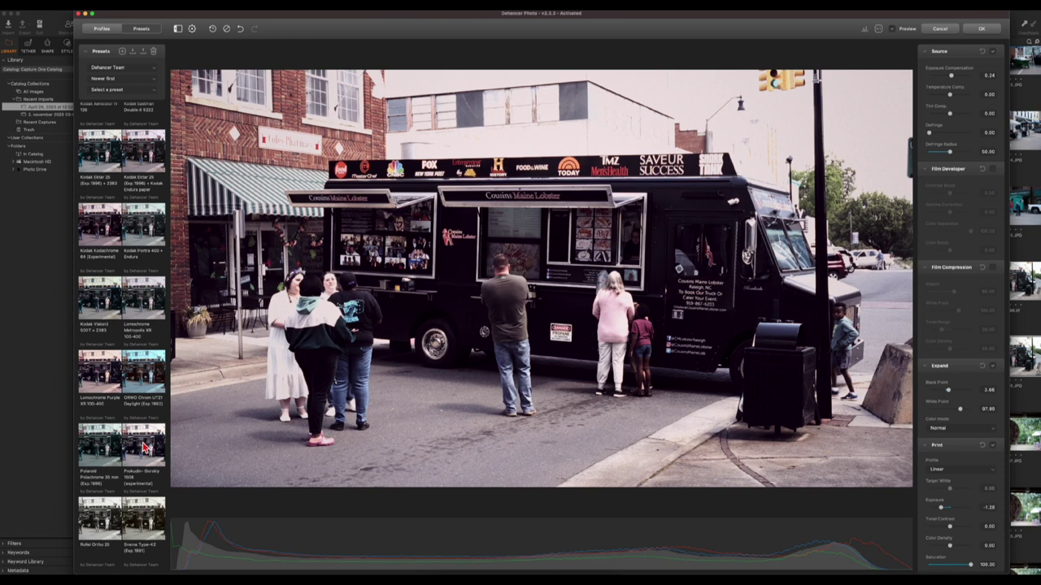
pyautogui.click(94, 457)
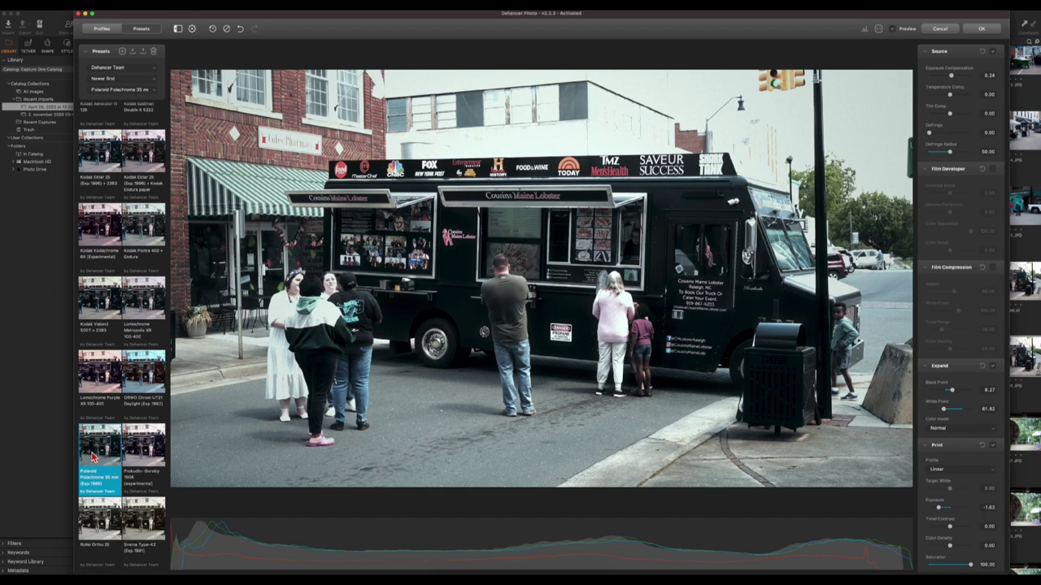
pyautogui.click(112, 529)
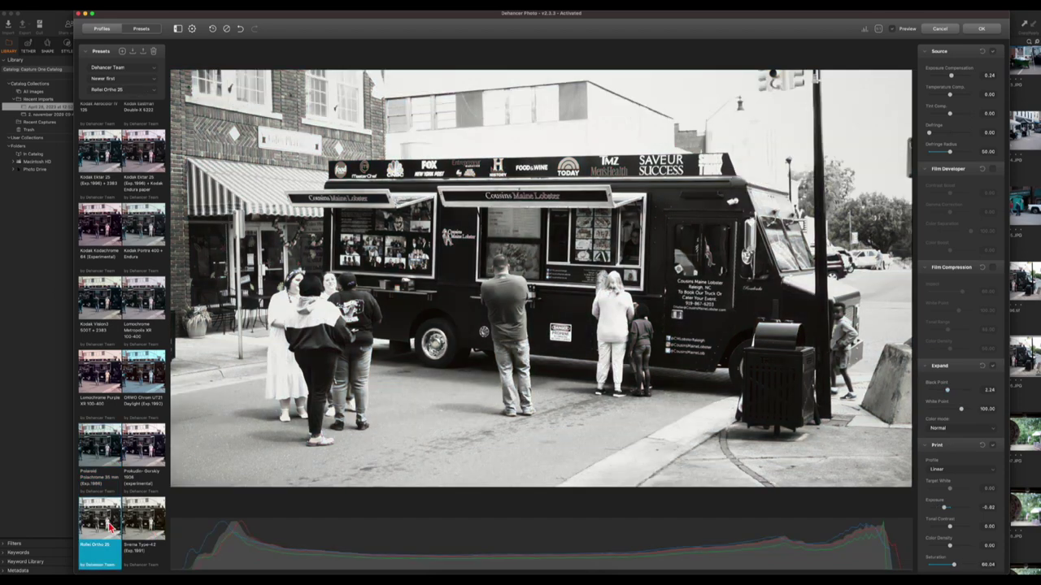
pyautogui.click(143, 530)
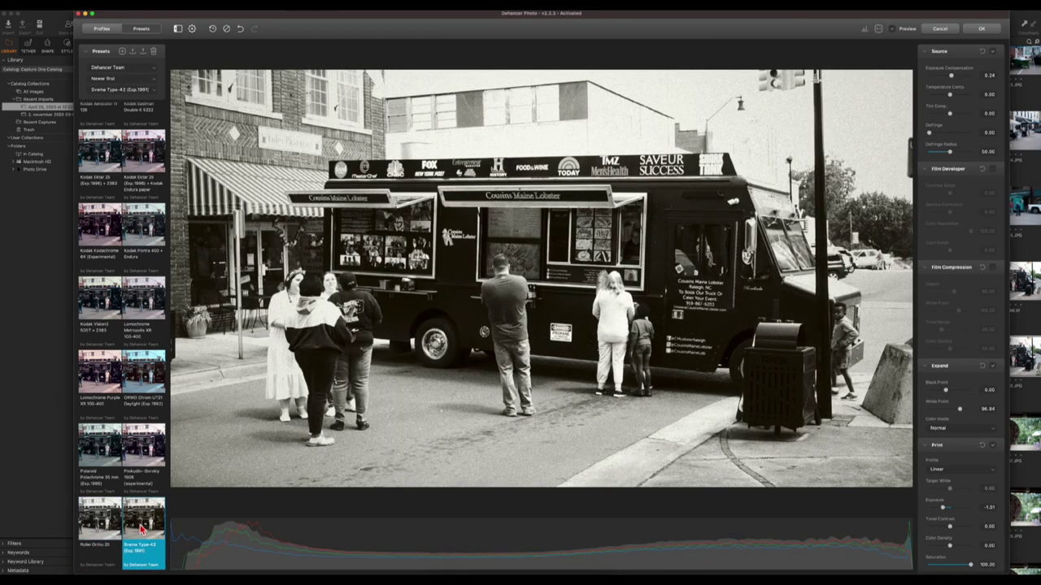
# Apply the Rollei Ortho 25 preset to the lobster truck photo, render it, and view the resulting TIFF in Capture One
pyautogui.click(104, 535)
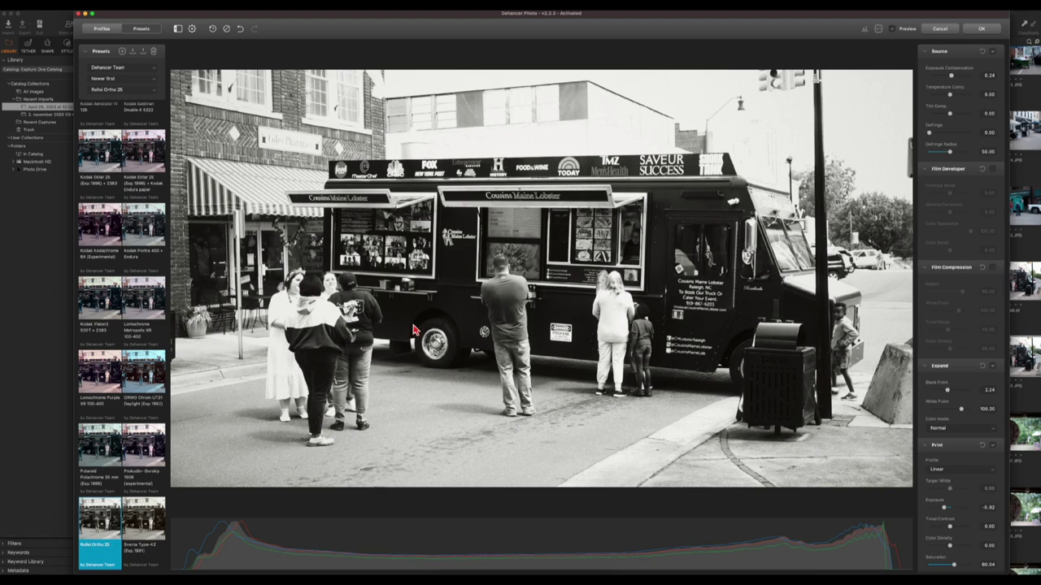
pyautogui.click(985, 30)
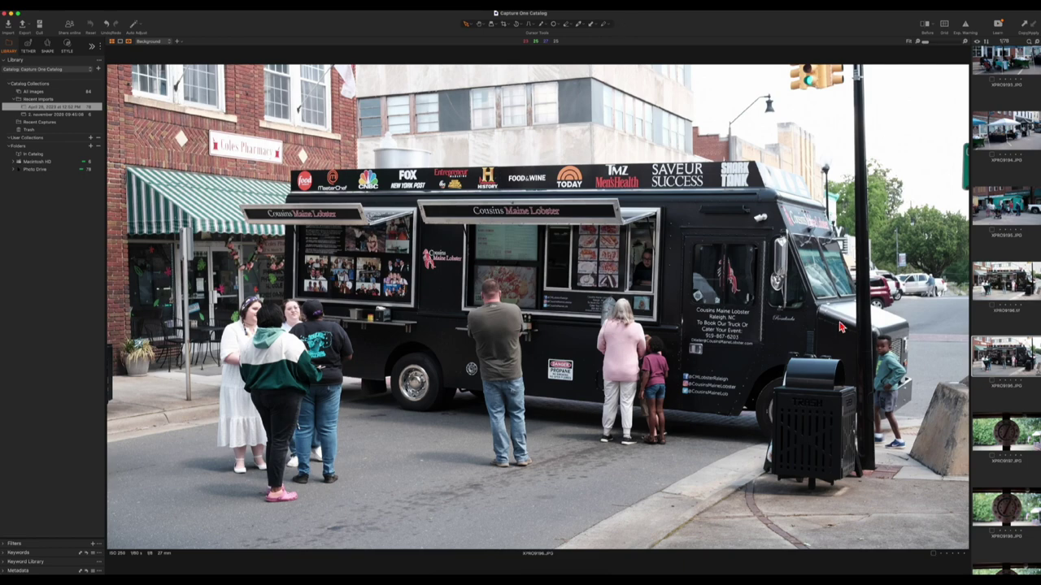
pyautogui.click(1007, 279)
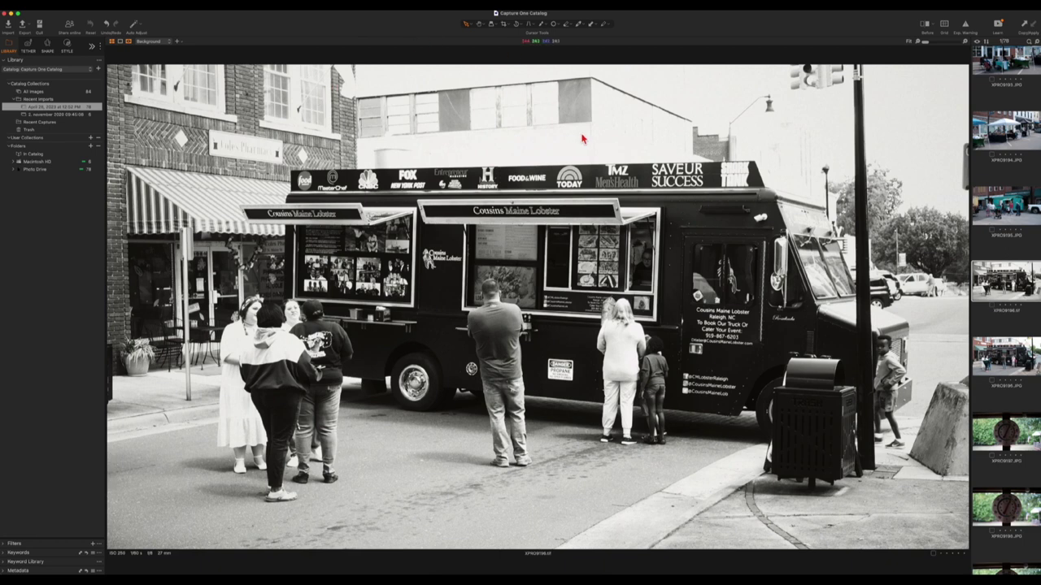
# Find the blue motorcycle photo further along in the catalog and display it
pyautogui.scroll(-15, 1016, 350)
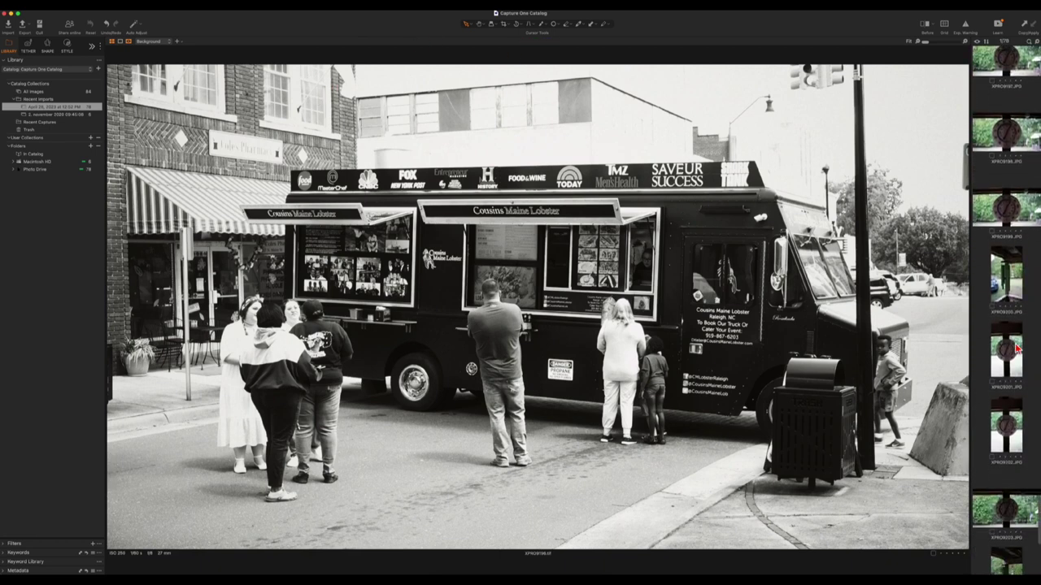
pyautogui.scroll(-5, 1016, 349)
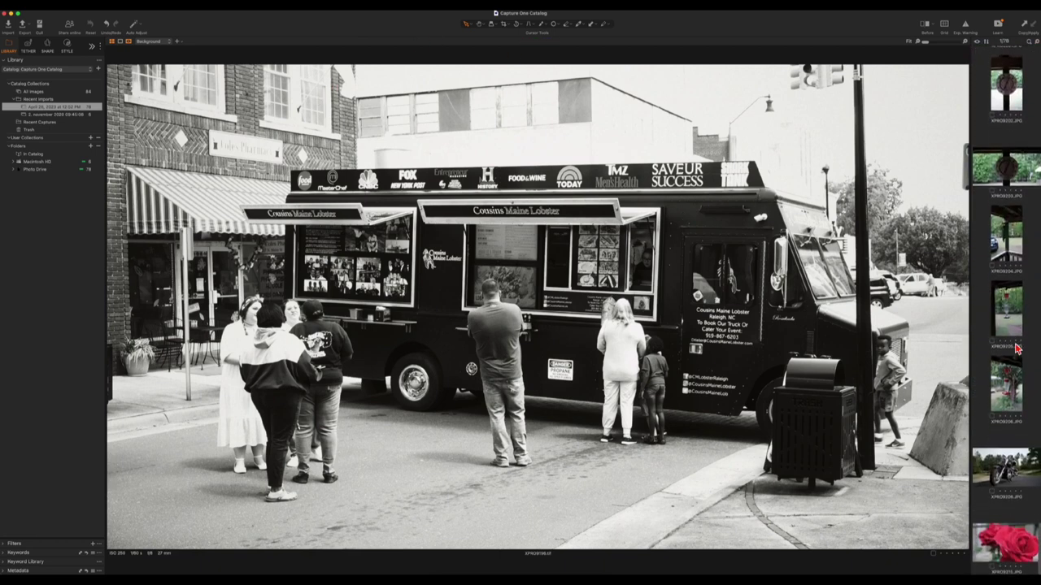
pyautogui.click(1007, 467)
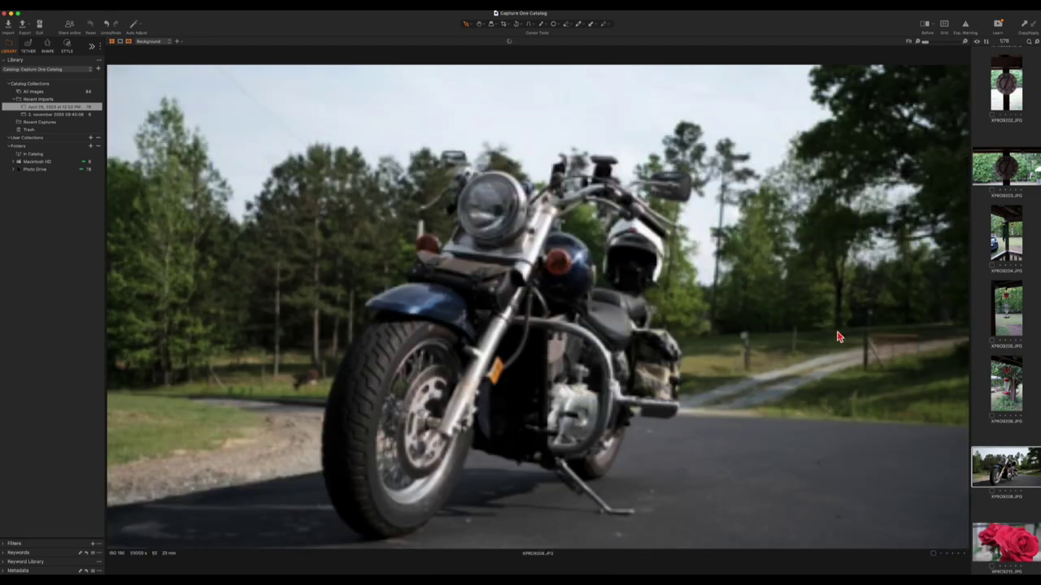
# Open the motorcycle photo for editing in Dehancer Photo as a TIFF variant and enlarge the editor window to nearly fill the screen
pyautogui.rightClick(362, 119)
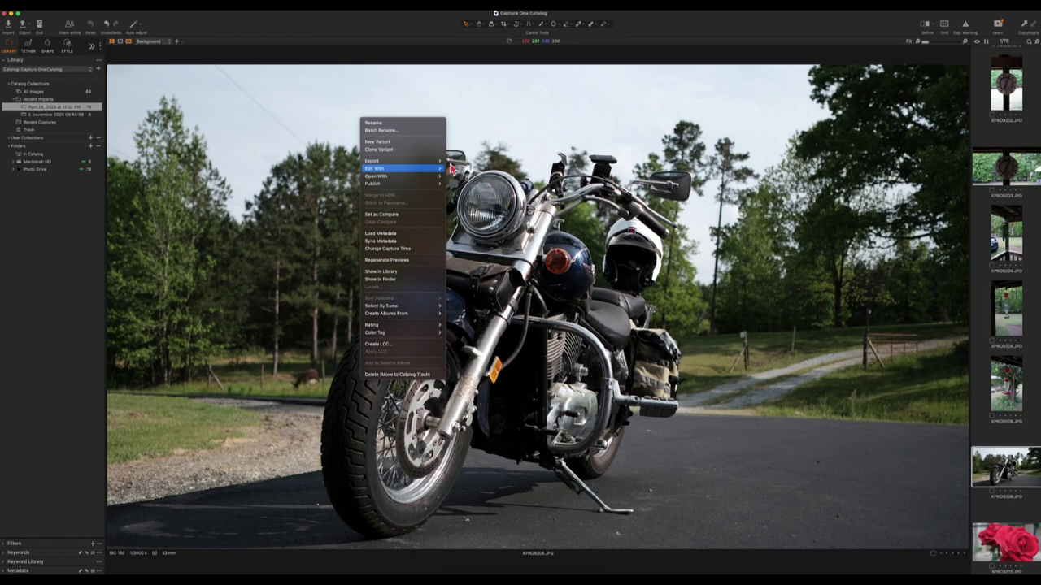
pyautogui.moveTo(437, 169)
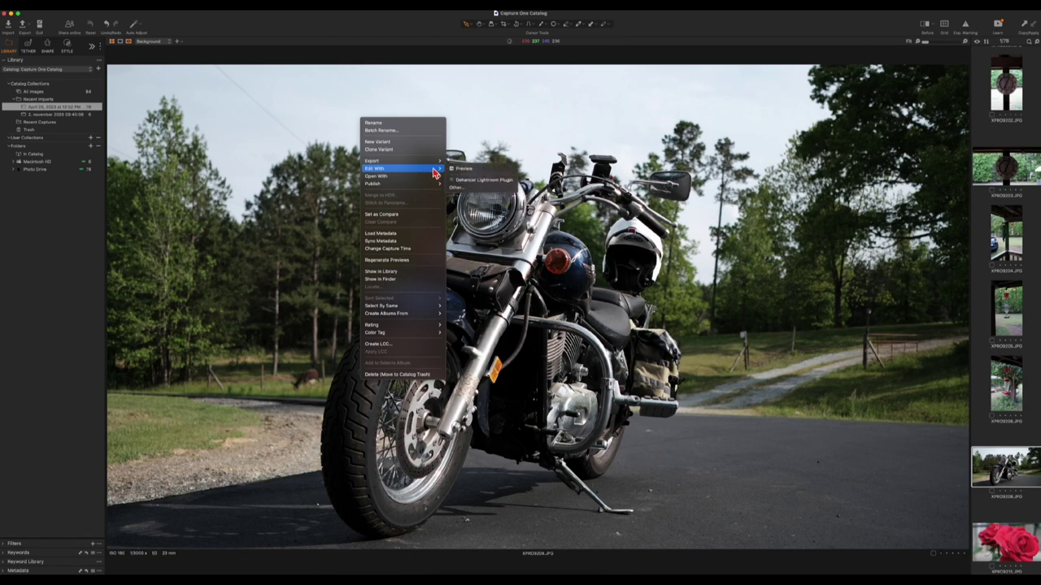
pyautogui.click(477, 187)
pyautogui.click(585, 376)
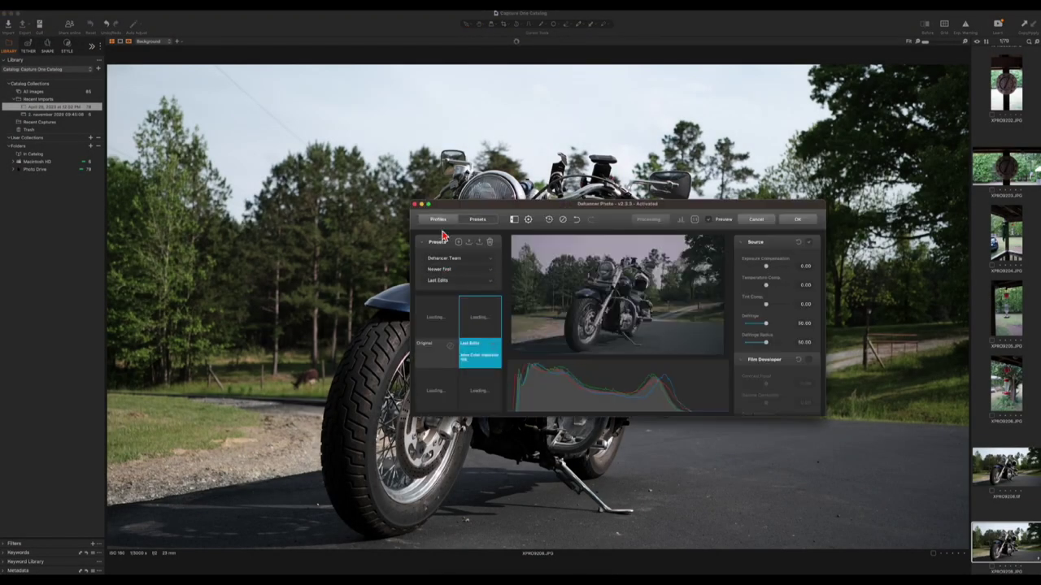
pyautogui.moveTo(449, 212); pyautogui.dragTo(75, 21)
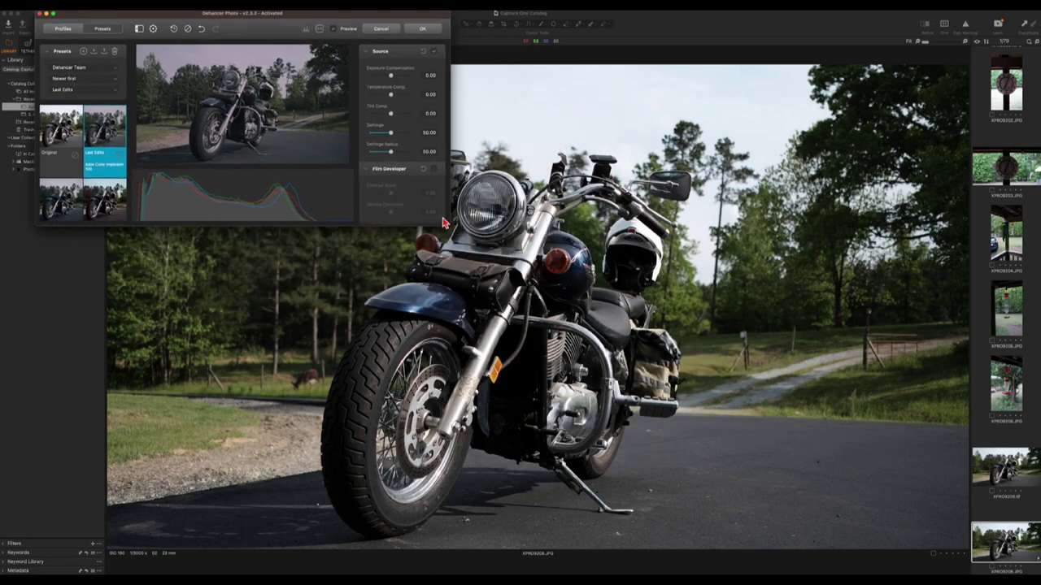
pyautogui.moveTo(450, 227); pyautogui.dragTo(935, 569)
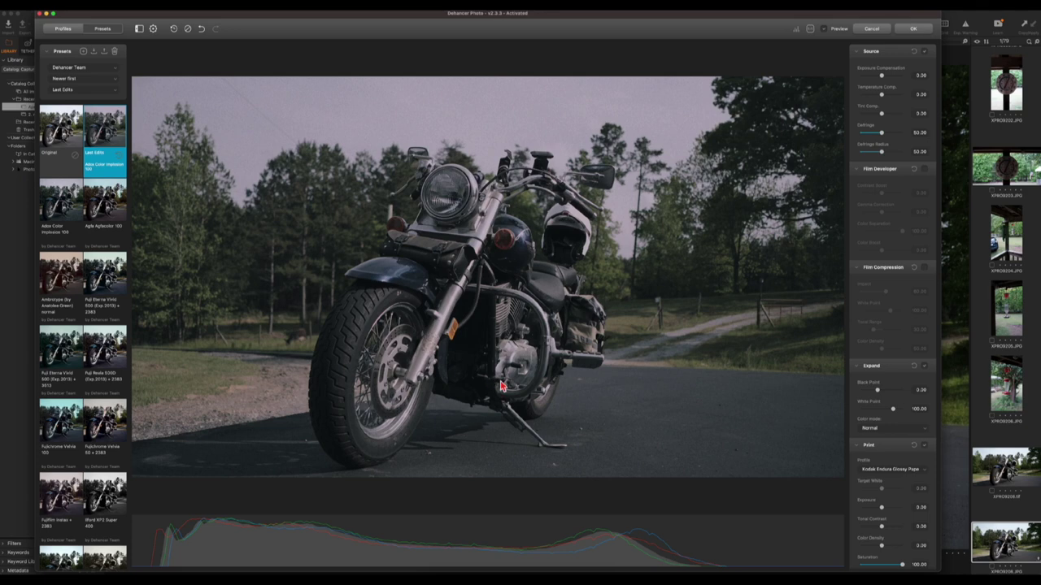
# Preview the Fuji Eterna Vivid 500 + 2383, Kodak Aerocolor IV 125, Kodak Ektar 25 + 2383 and Kodak Vision3 500T + 2383 presets on the motorcycle photo
pyautogui.click(104, 286)
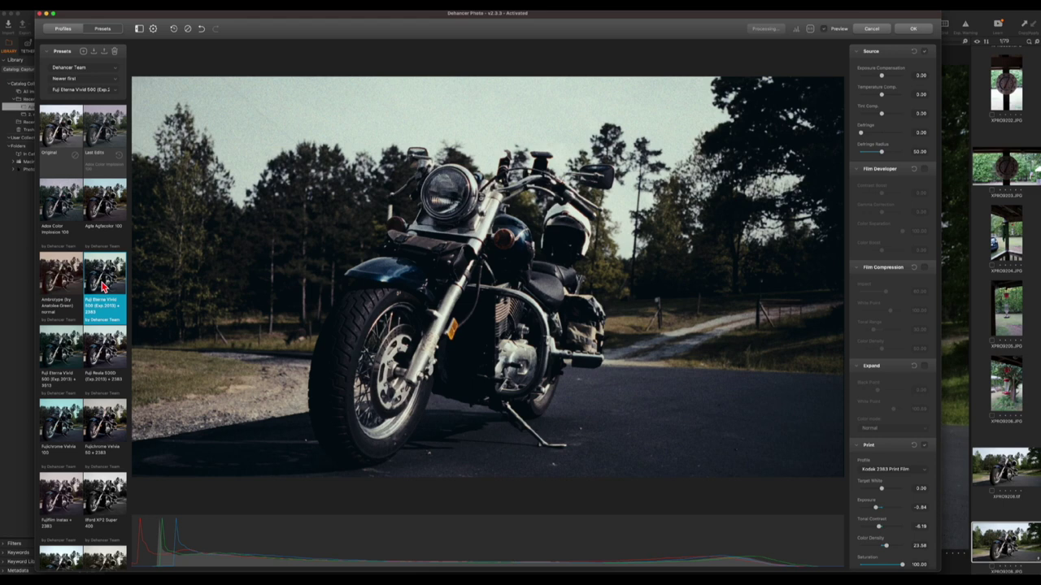
pyautogui.scroll(-5, 104, 286)
pyautogui.scroll(-4, 103, 286)
pyautogui.click(69, 274)
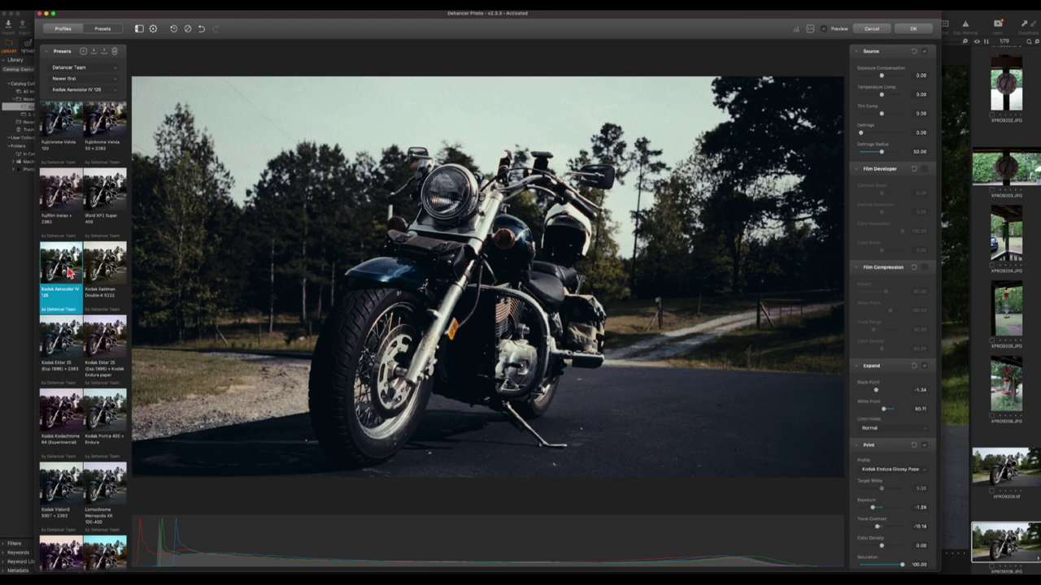
pyautogui.scroll(-1, 68, 334)
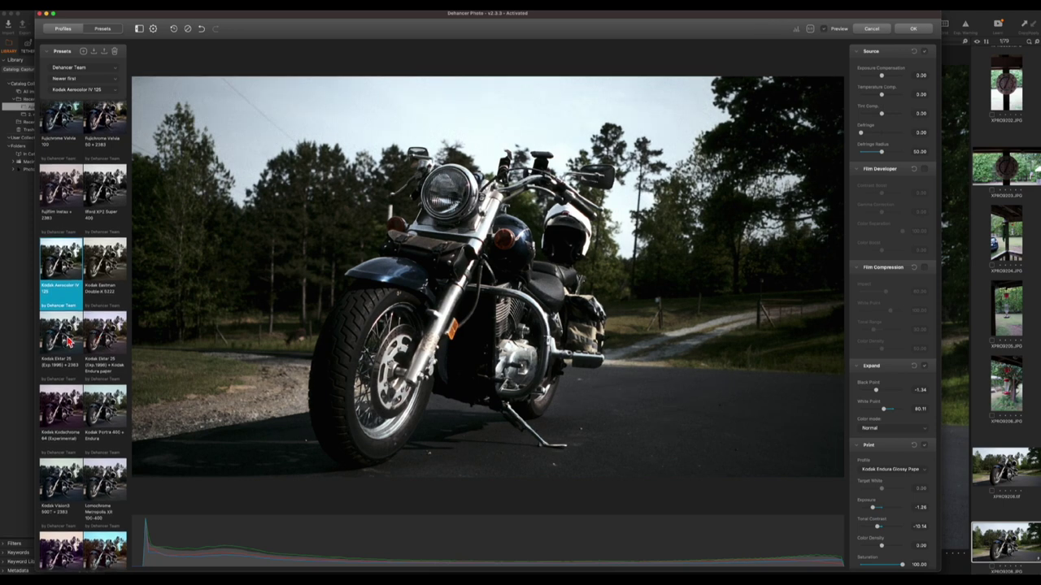
pyautogui.click(67, 342)
pyautogui.scroll(-6, 89, 358)
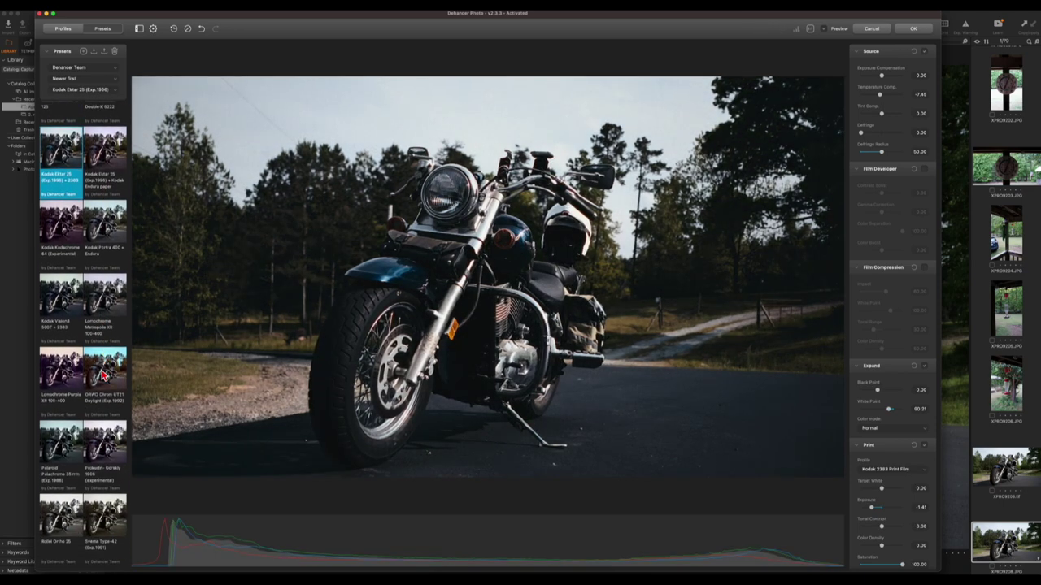
pyautogui.click(102, 308)
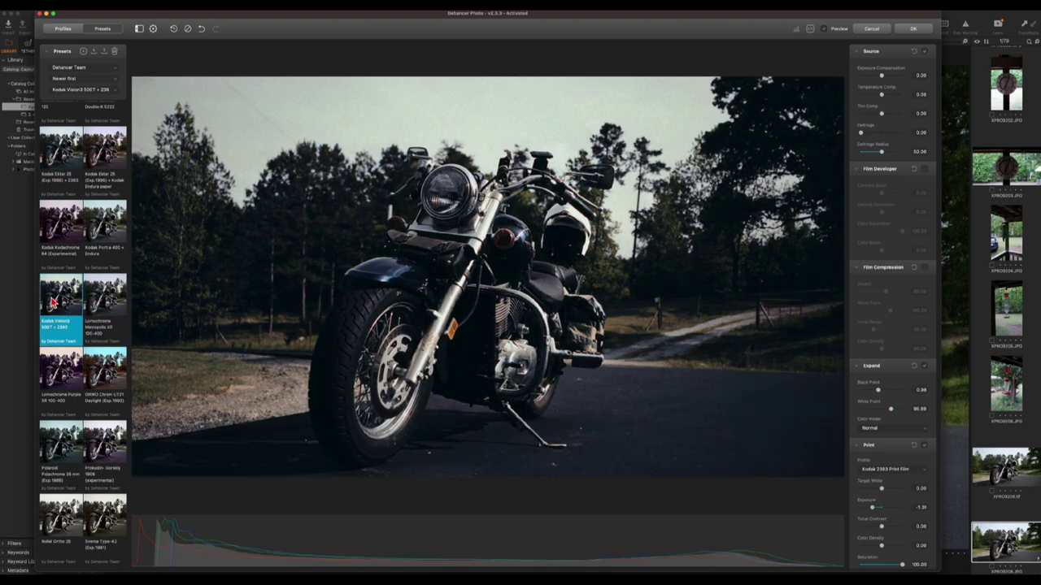
# Apply the Kodak Portra 400 + Endura preset to the motorcycle photo, render it, and view the resulting TIFF in Capture One
pyautogui.click(108, 229)
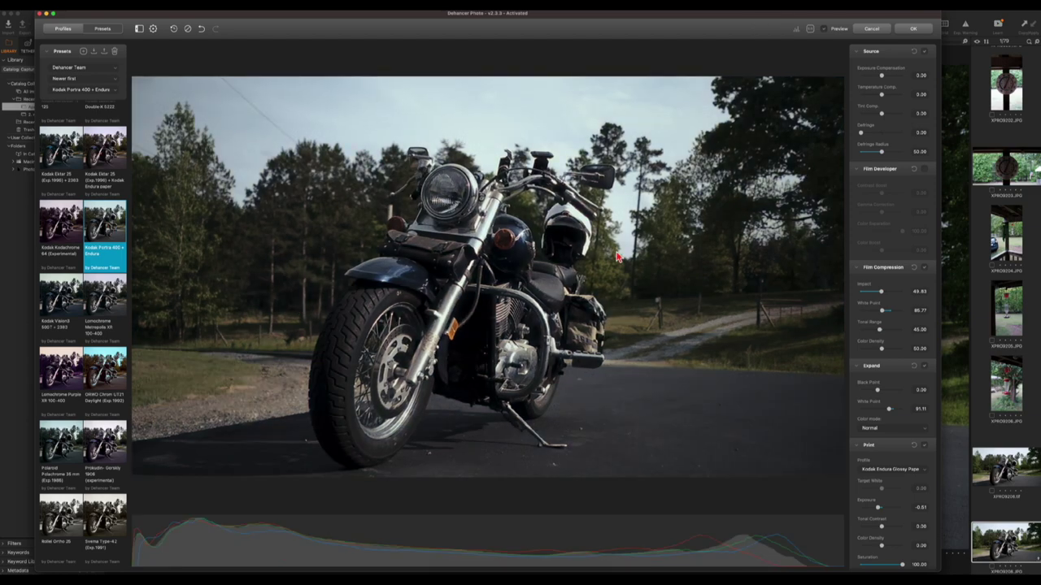
pyautogui.click(912, 30)
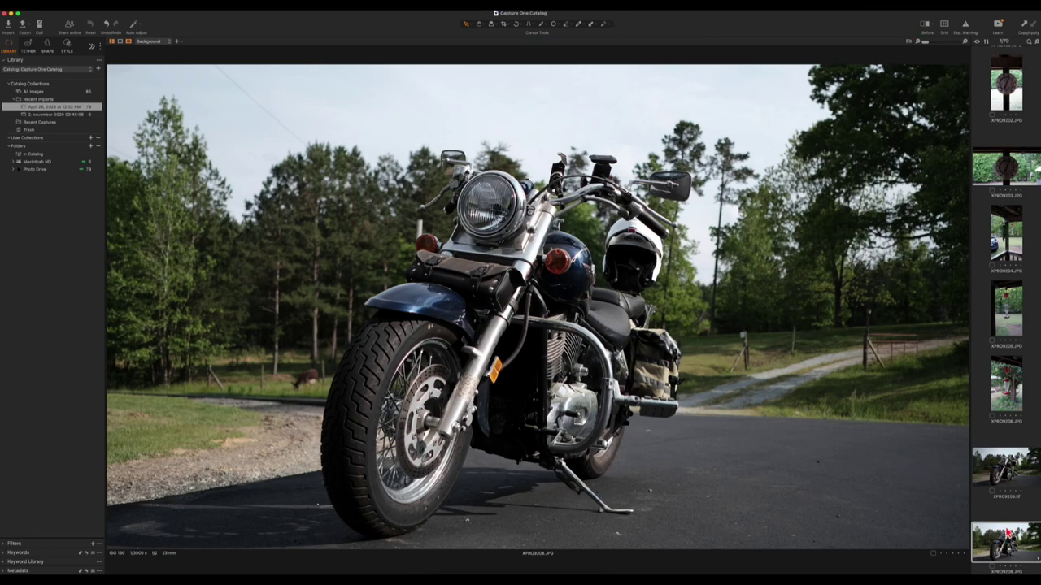
pyautogui.click(1008, 482)
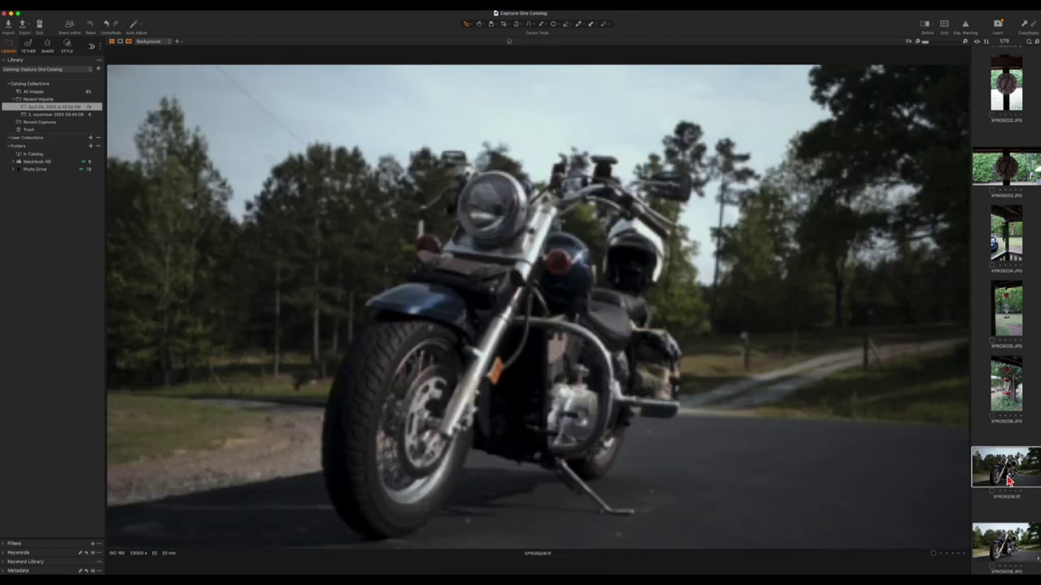
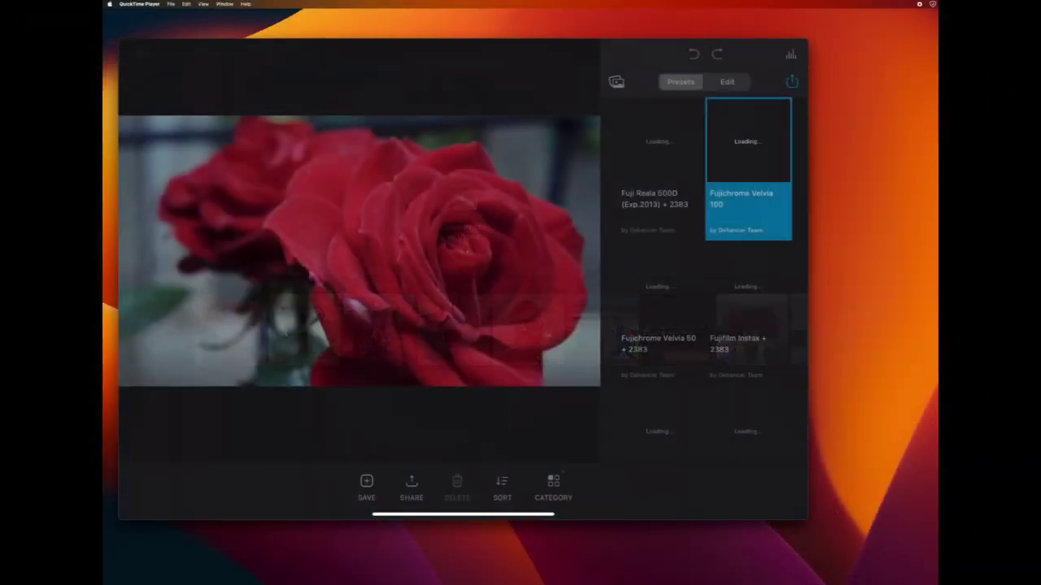
# Browse the film presets for the red rose photo and preview Prokudin-Gorskiy 1906 (experimental) in the Dehancer iPad app
pyautogui.scroll(-5, 705, 281)
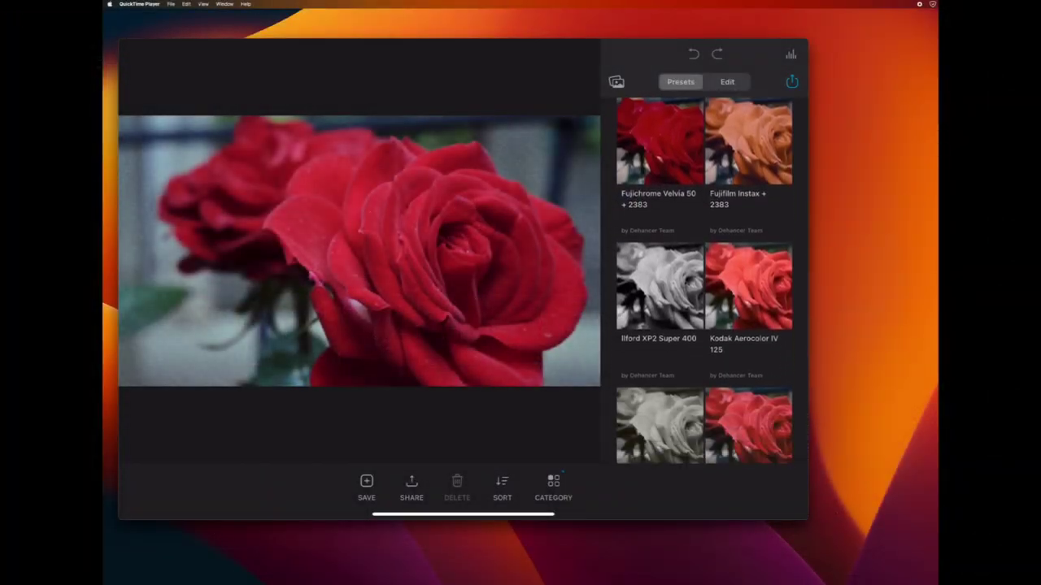
pyautogui.scroll(-4, 705, 280)
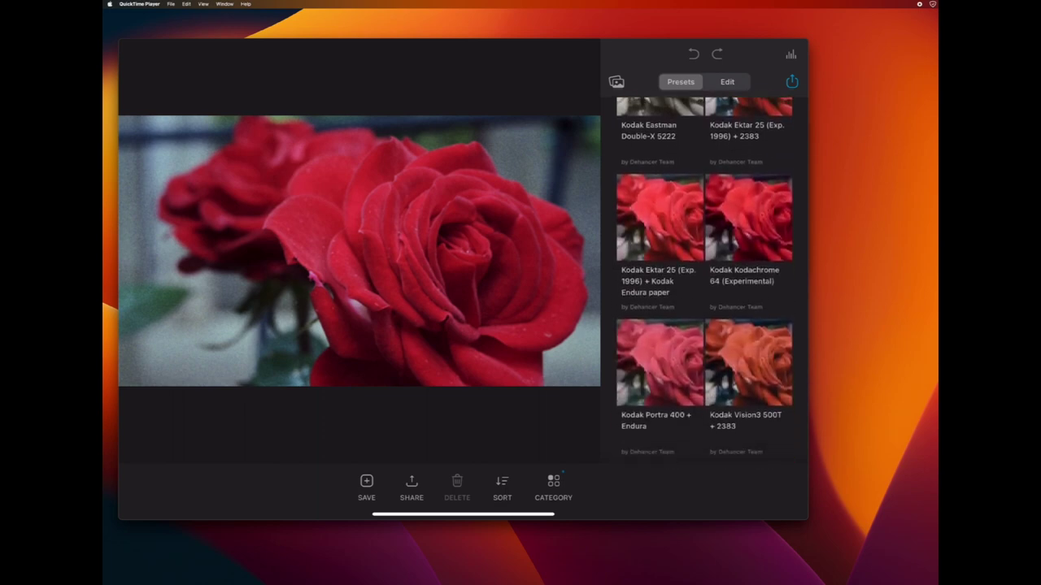
pyautogui.scroll(-5, 705, 280)
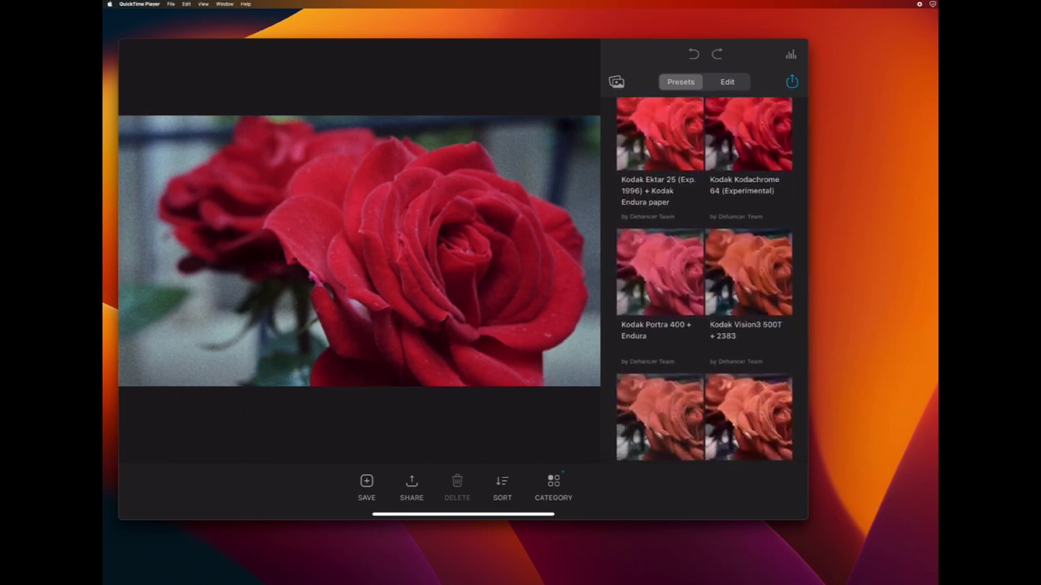
pyautogui.scroll(-1, 705, 281)
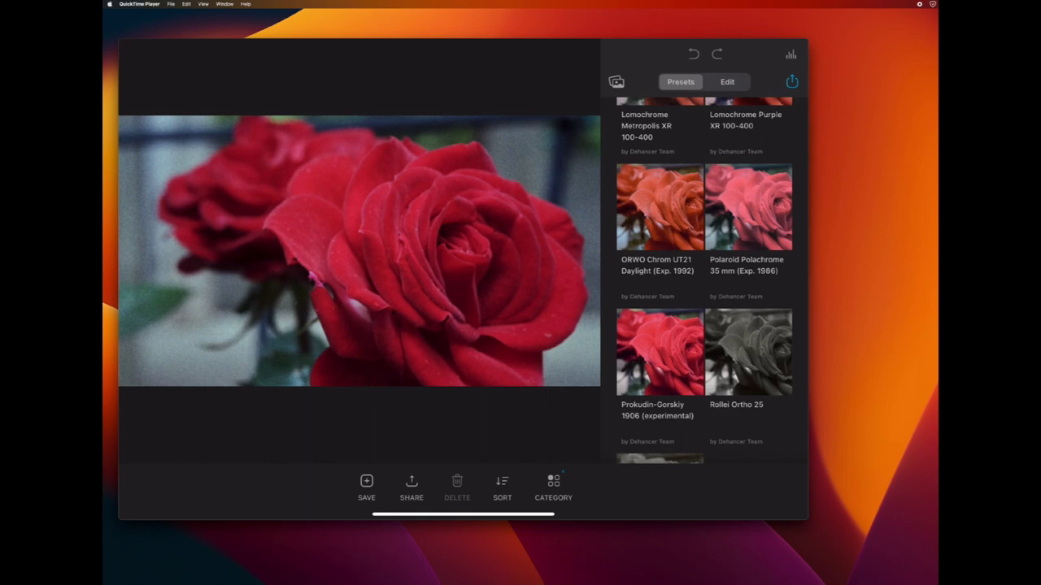
pyautogui.click(660, 358)
# Apply the Kodak Kodachrome 64 (Experimental) preset to the red rose photo
pyautogui.scroll(5, 704, 281)
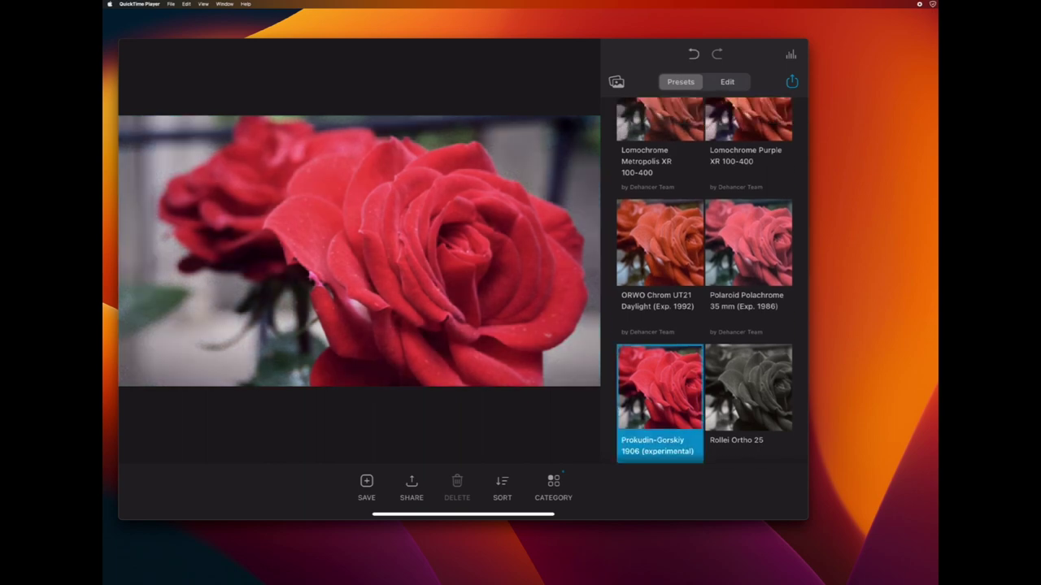
pyautogui.scroll(2, 705, 280)
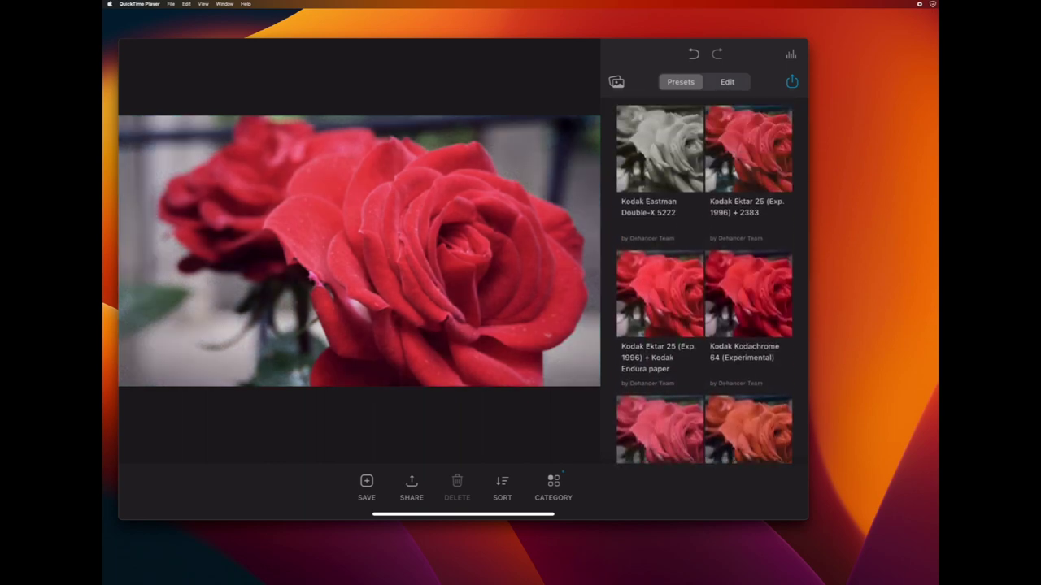
pyautogui.click(748, 325)
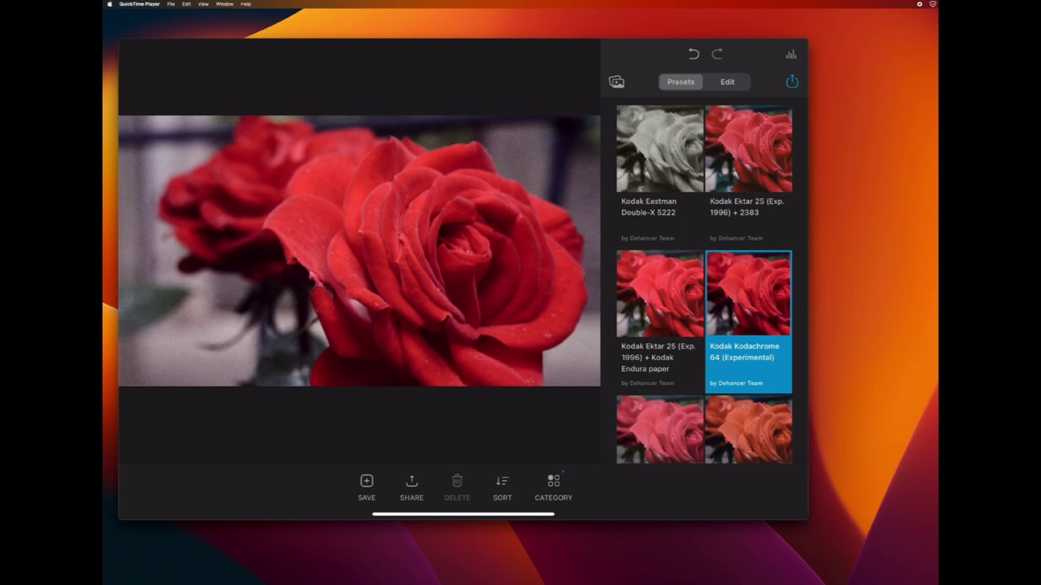
# Share the Kodachrome 64 preset by saving it as kodak-kodachrome-64-experimental in the Desktop folder of iCloud Drive
pyautogui.click(411, 488)
pyautogui.click(350, 303)
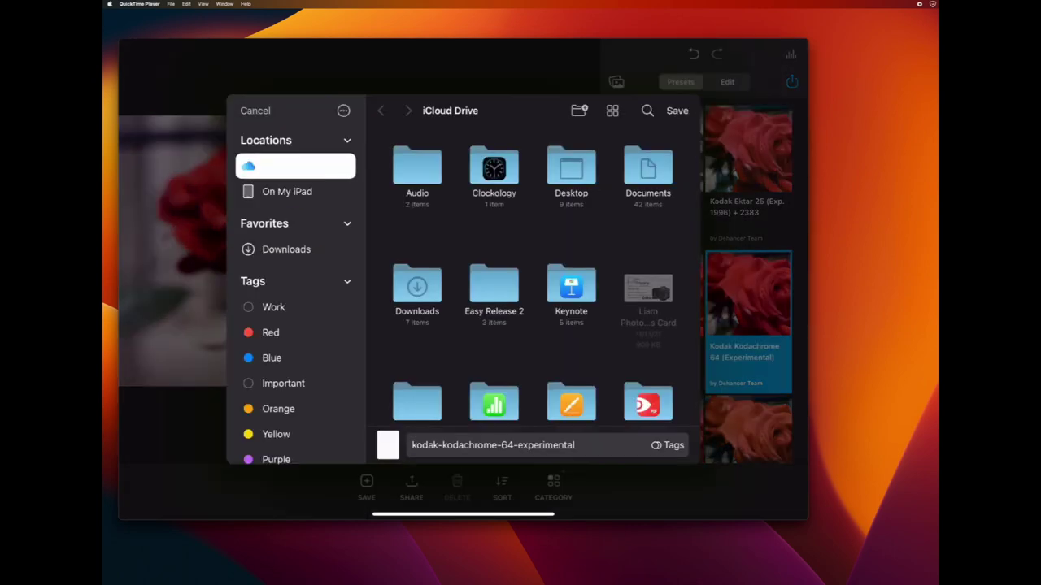
pyautogui.click(571, 171)
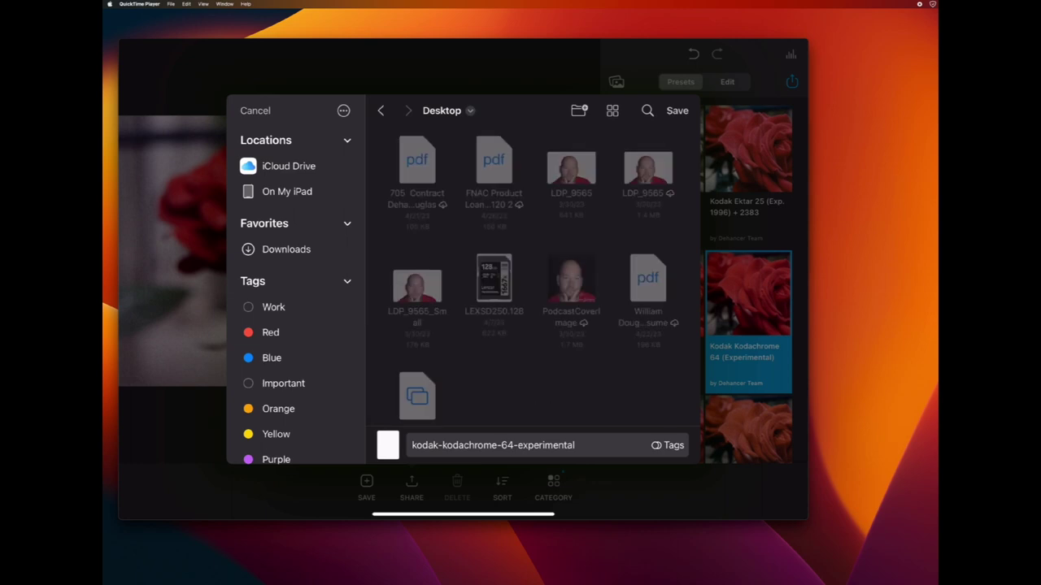
pyautogui.click(676, 111)
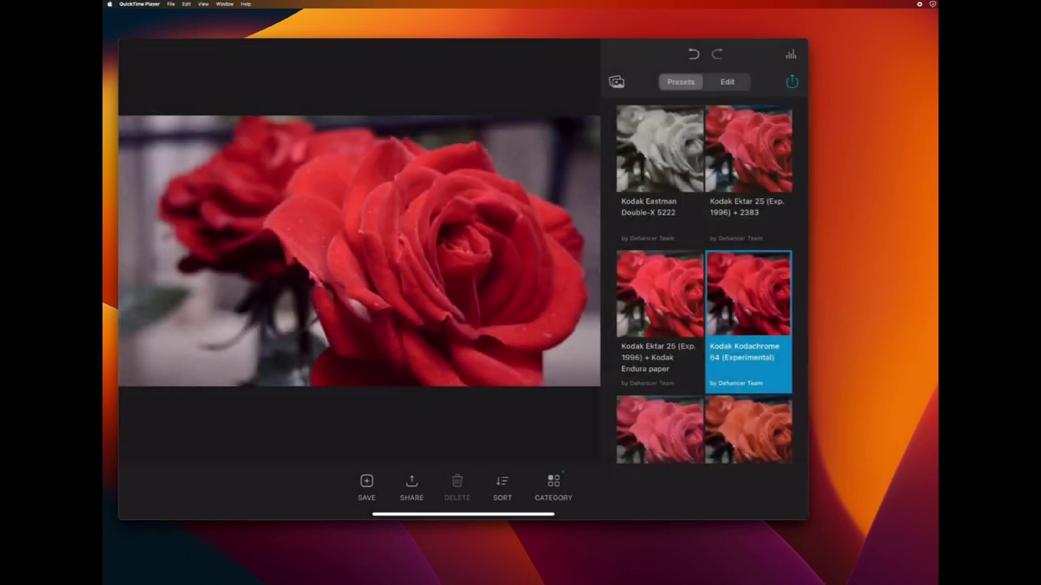
pyautogui.scroll(-5, 704, 281)
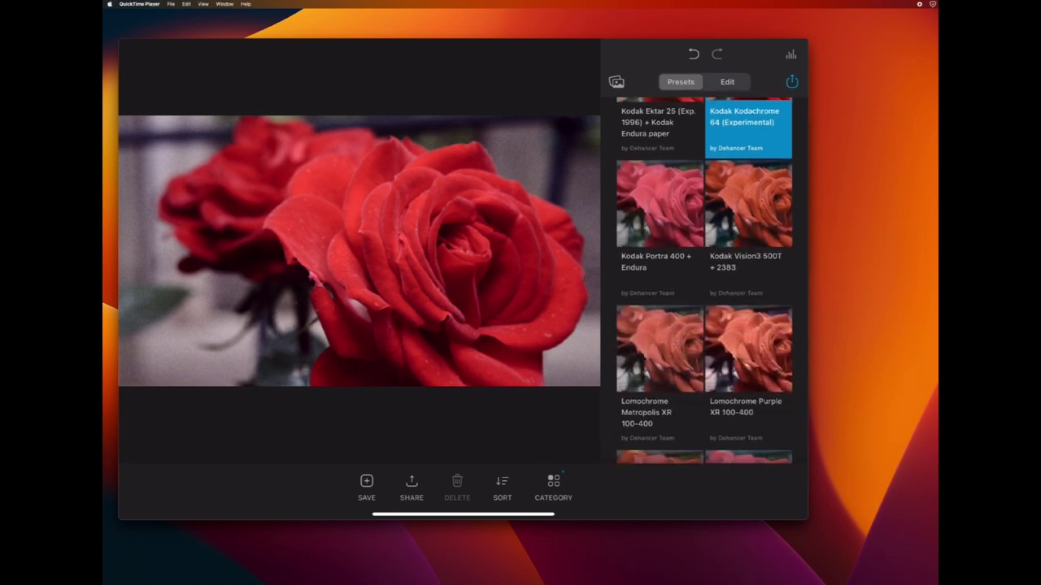
pyautogui.scroll(5, 704, 281)
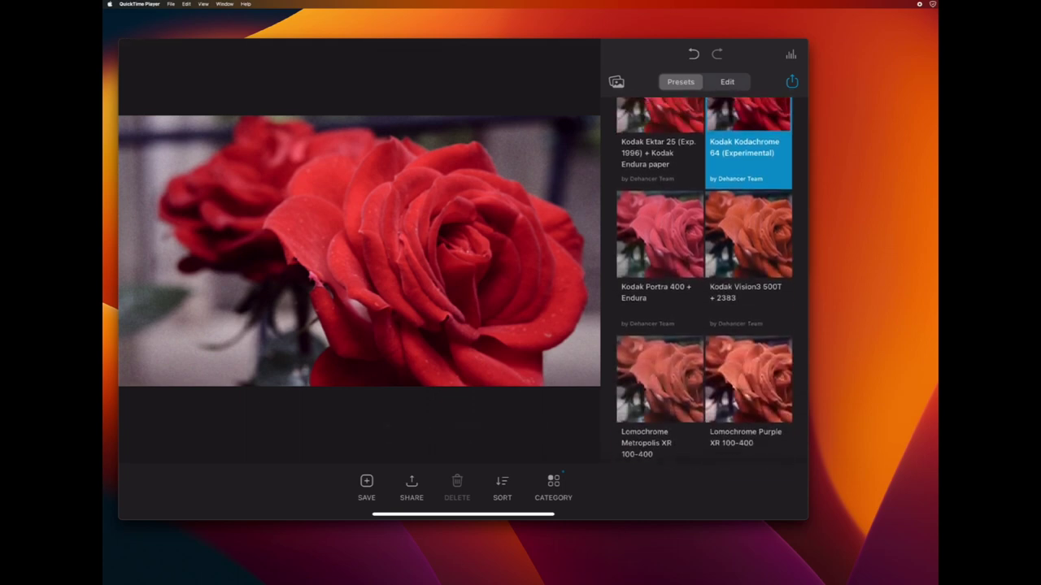
pyautogui.scroll(5, 704, 280)
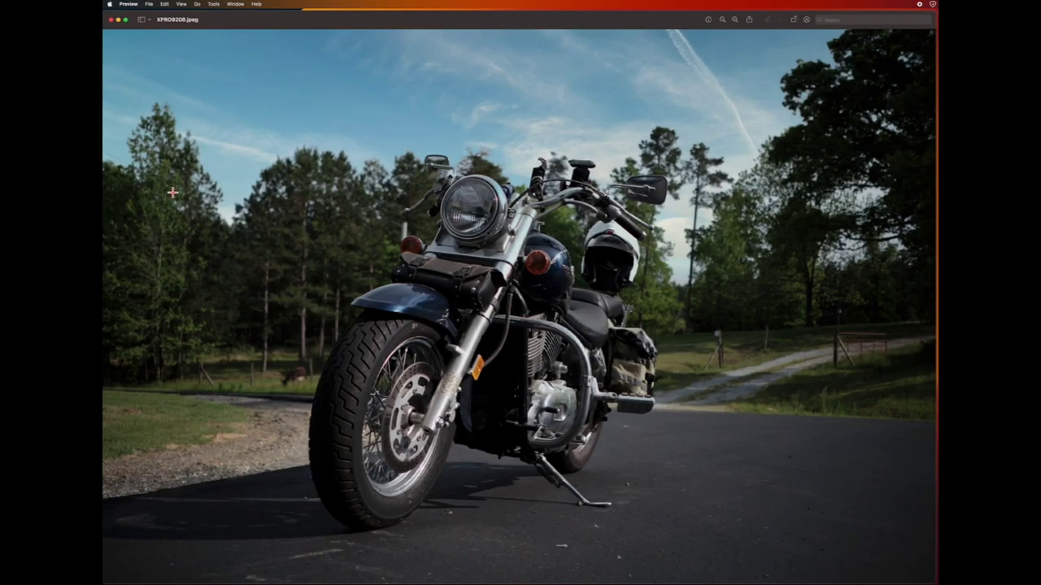
# Quit Preview to close the motorcycle photo XPRO9208.jpeg and bring the Dehancer iOS recording in QuickTime Player to the front
pyautogui.click(130, 4)
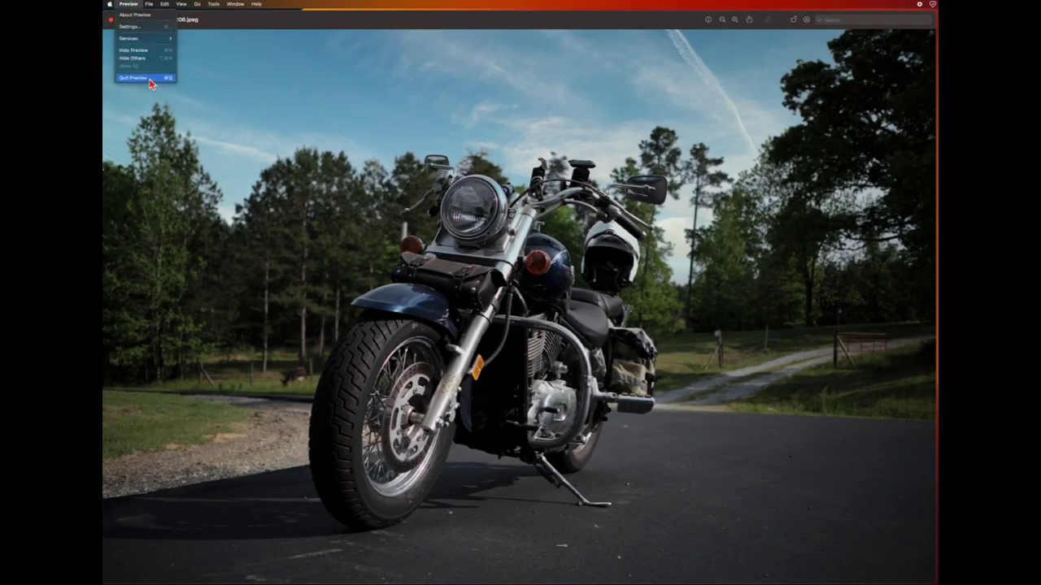
pyautogui.click(144, 77)
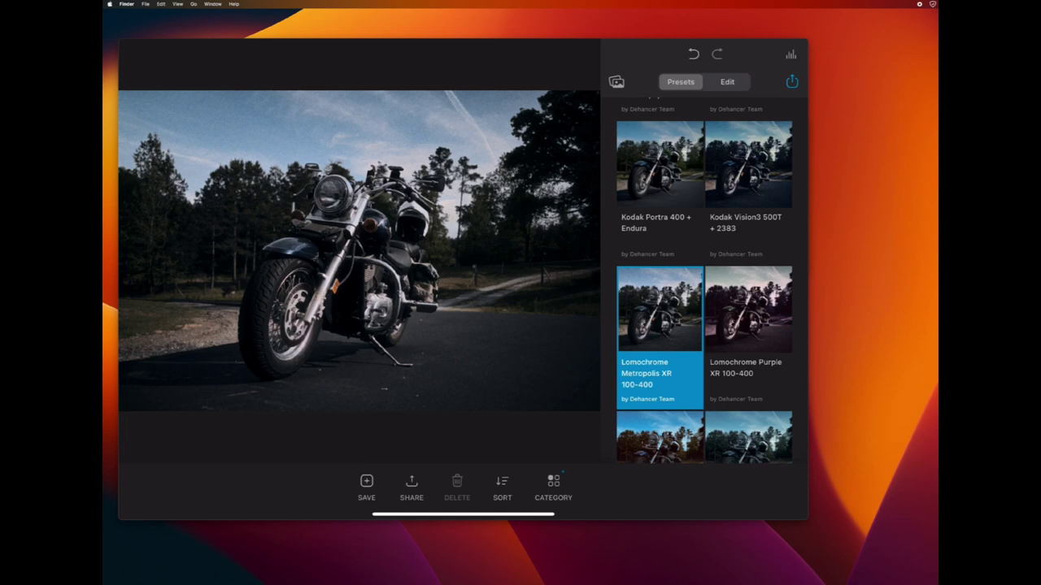
pyautogui.press('super+Tab')
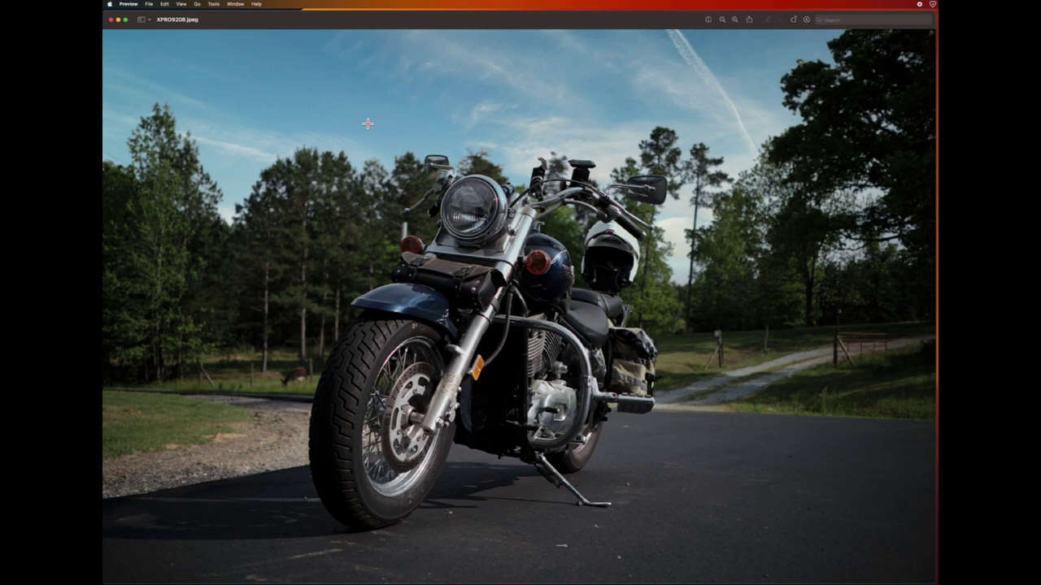
pyautogui.click(130, 4)
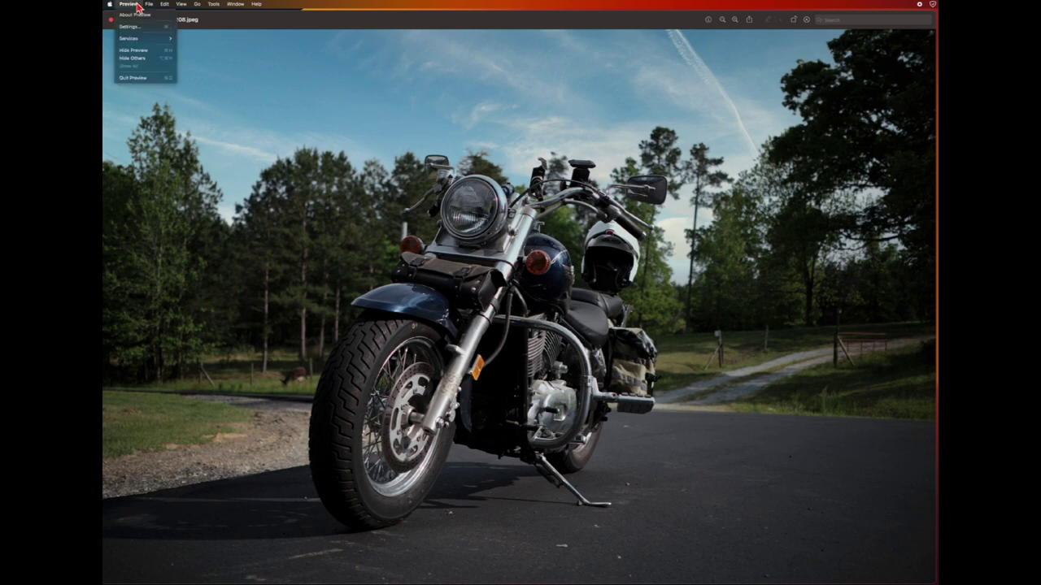
pyautogui.click(147, 78)
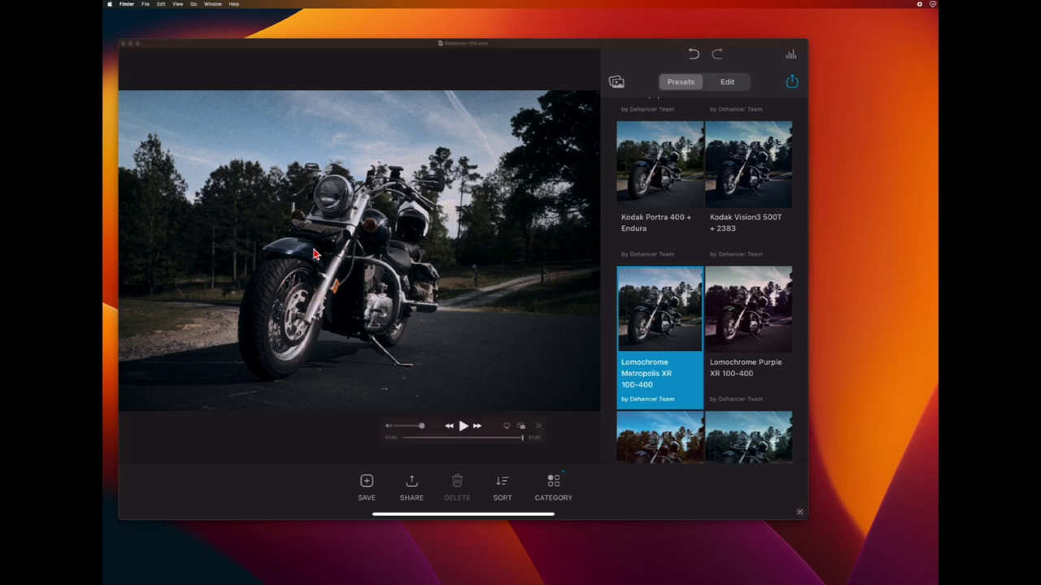
pyautogui.click(651, 510)
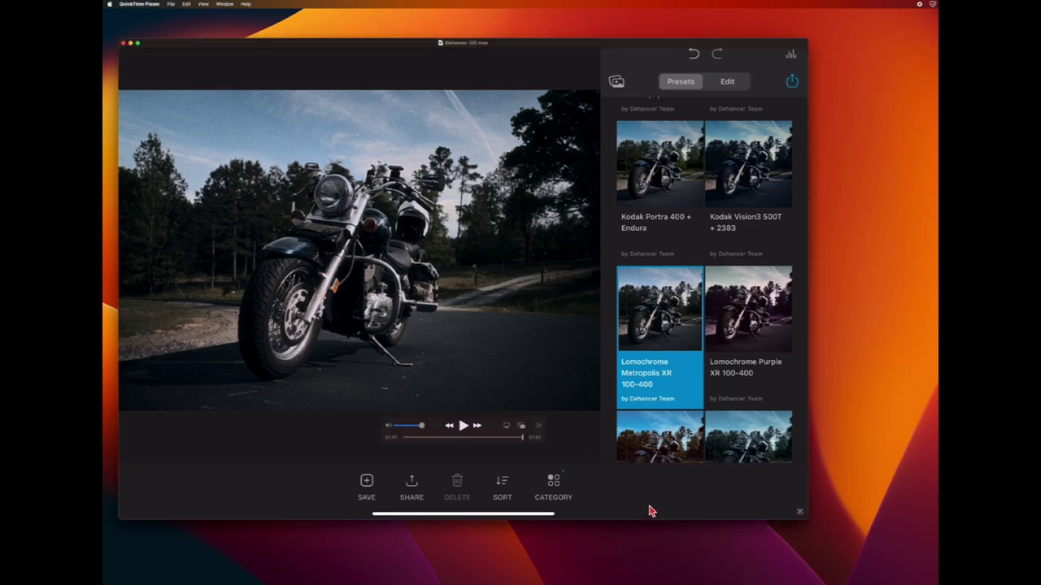